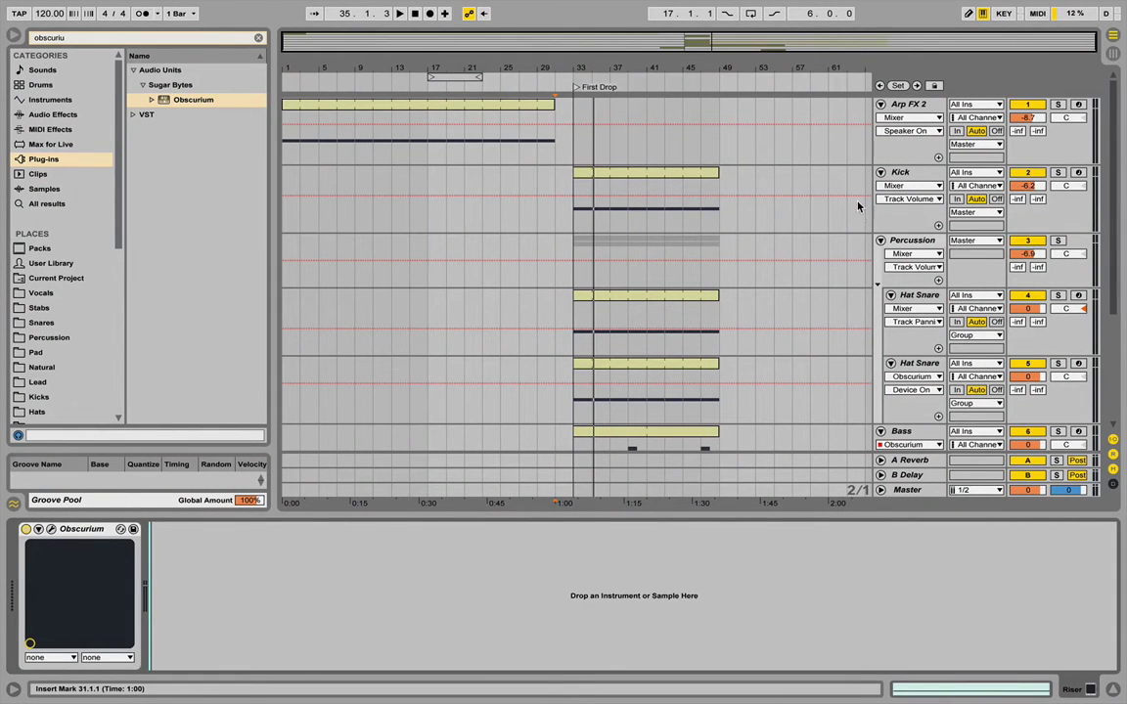
Look over the existing tracks and audition the arrangement from the Riser clip at bar 31 into the First Drop.
click(906, 107)
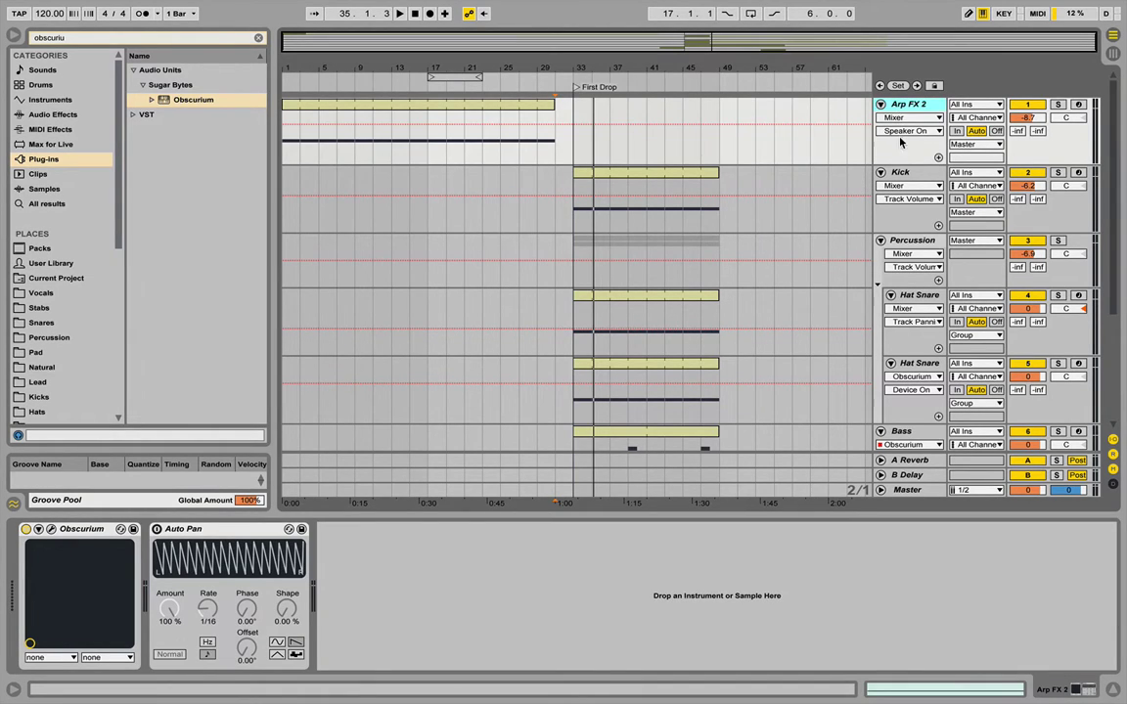
scroll(900, 147, down, 1)
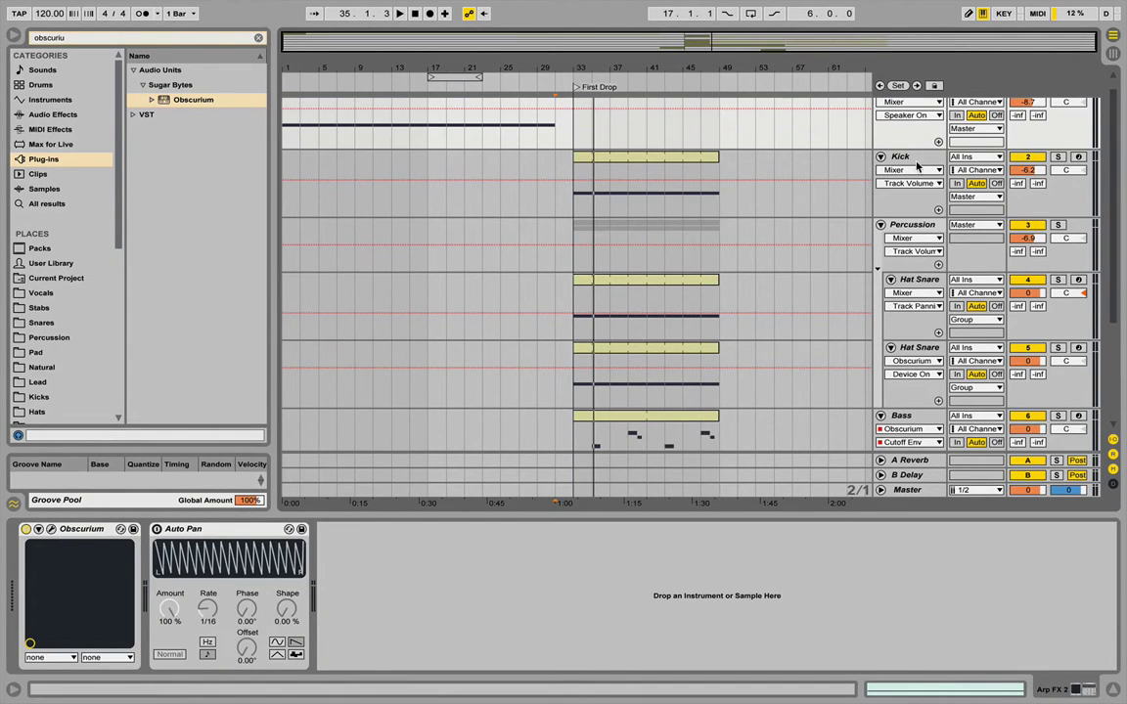
click(676, 214)
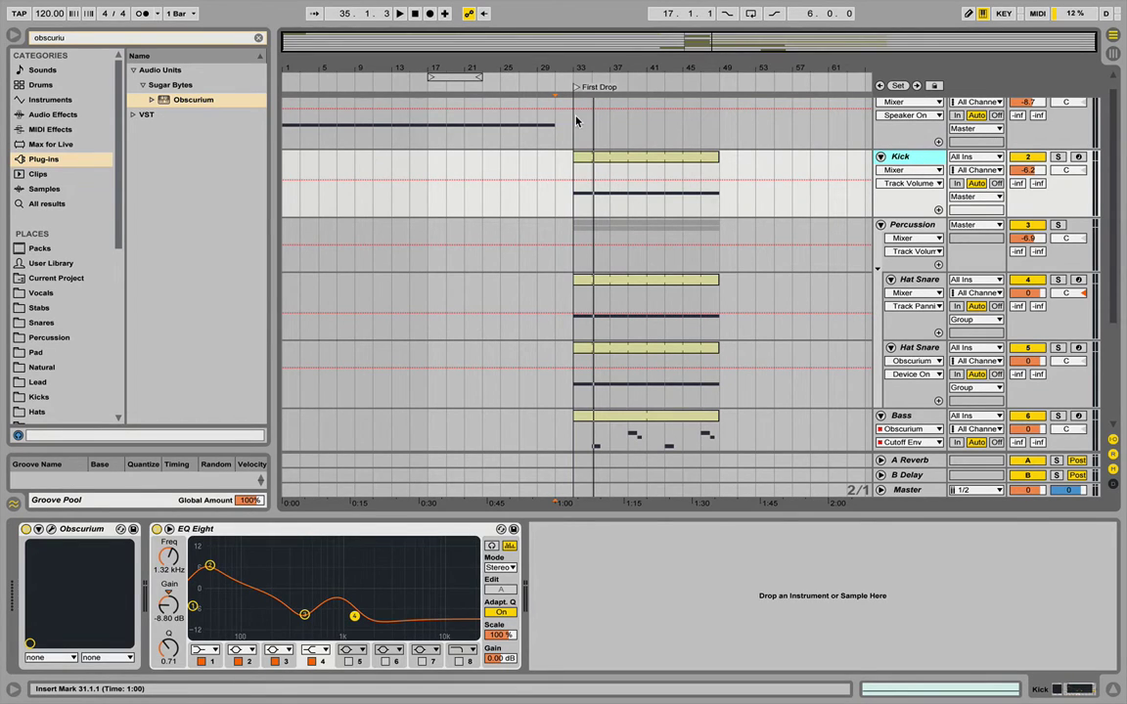
scroll(606, 176, down, 6)
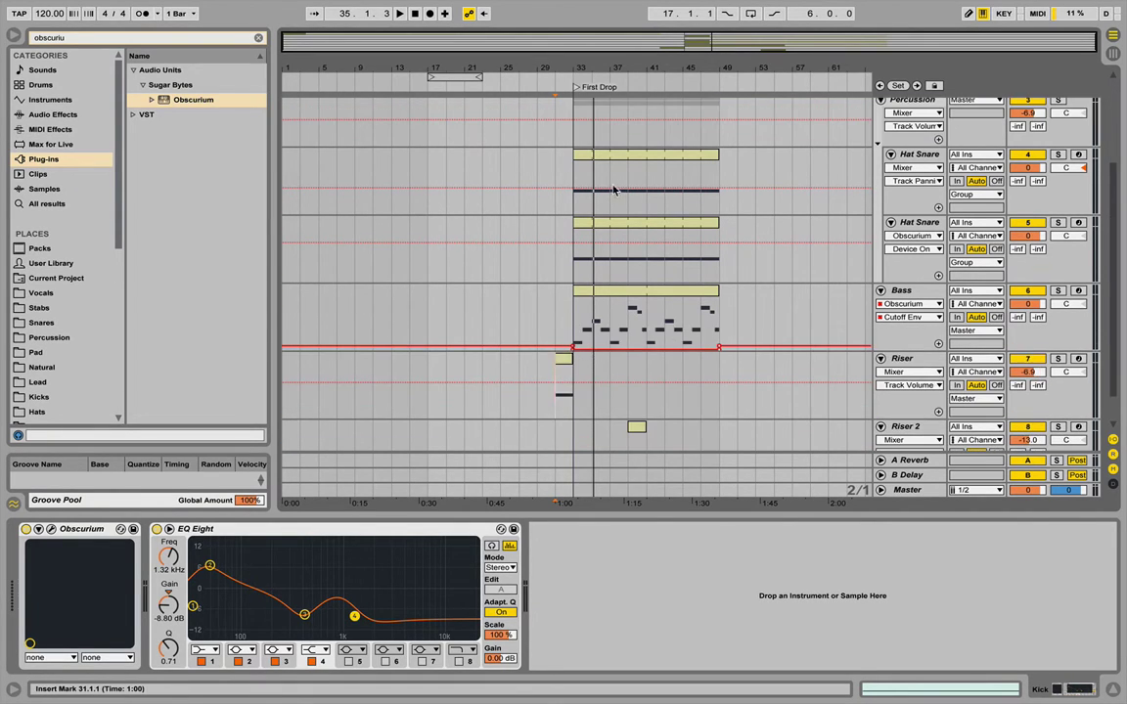
click(555, 407)
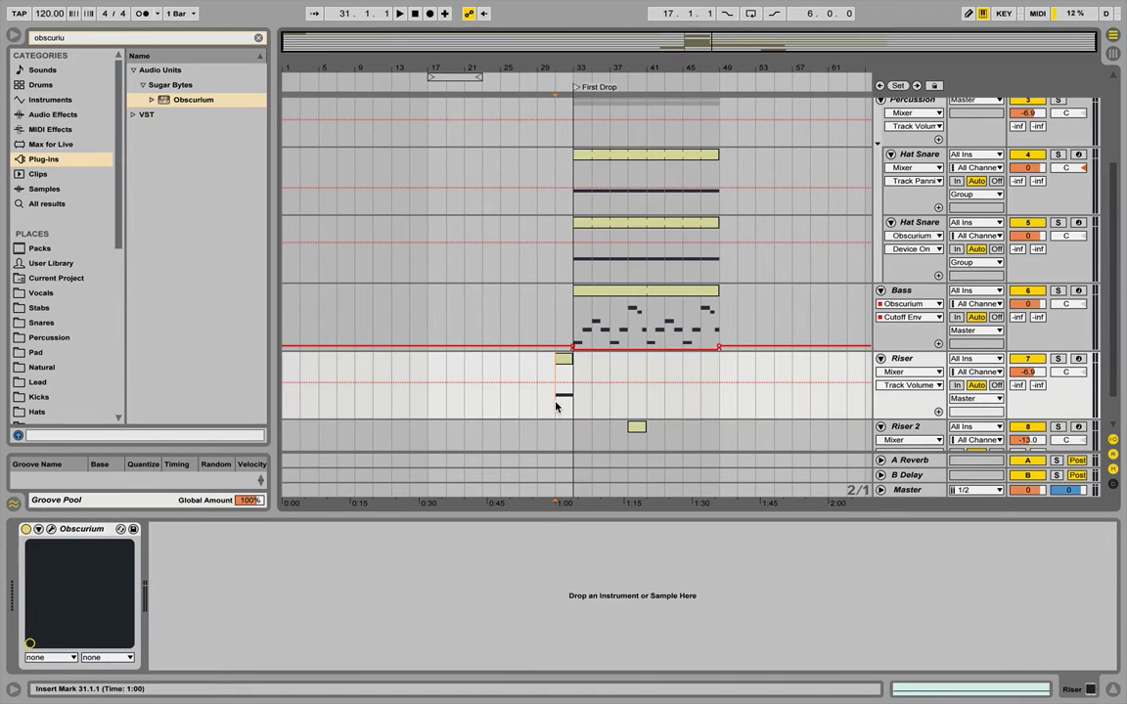
key(space)
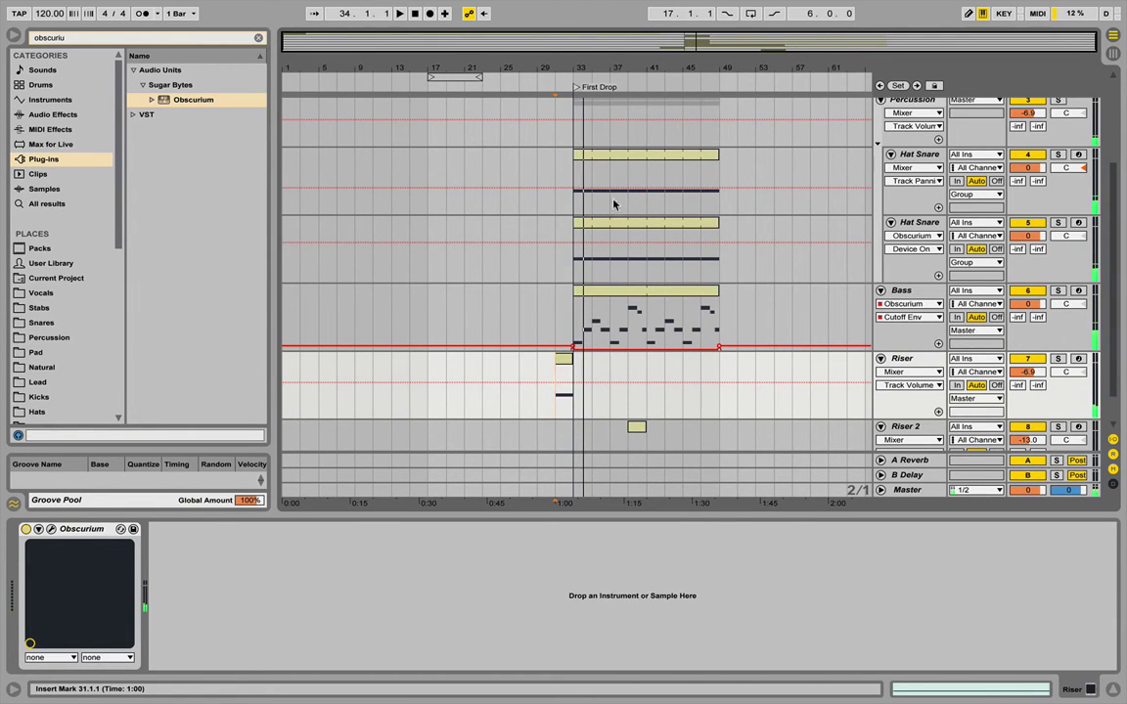
key(space)
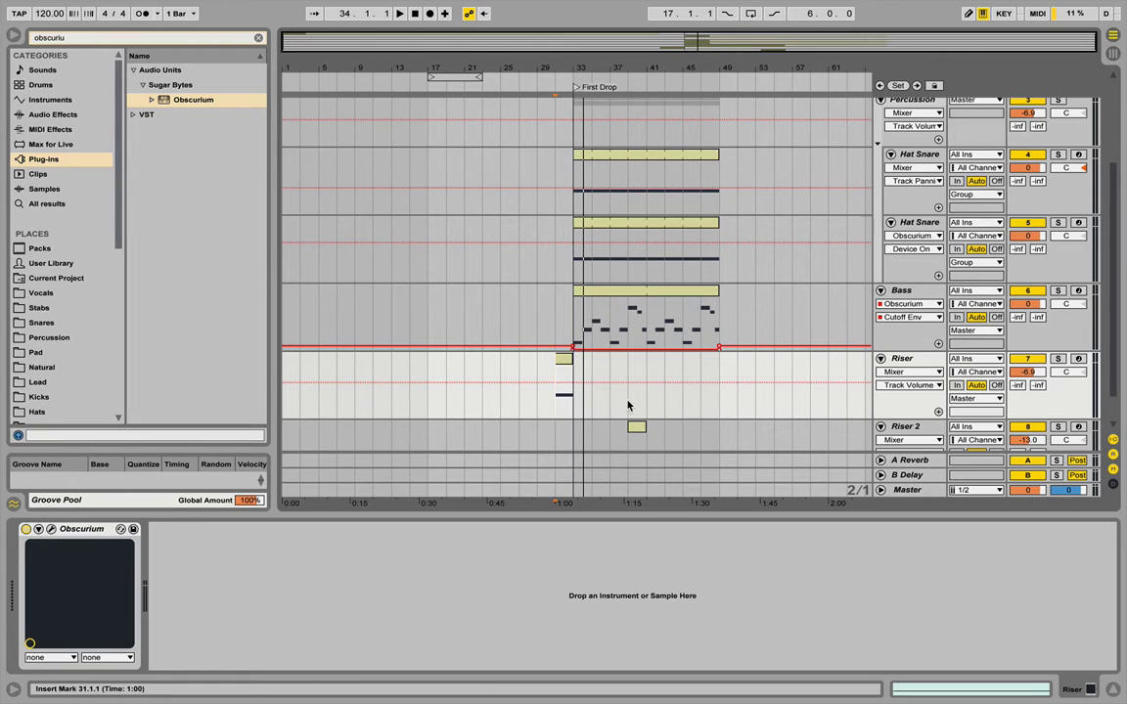
scroll(623, 397, down, 2)
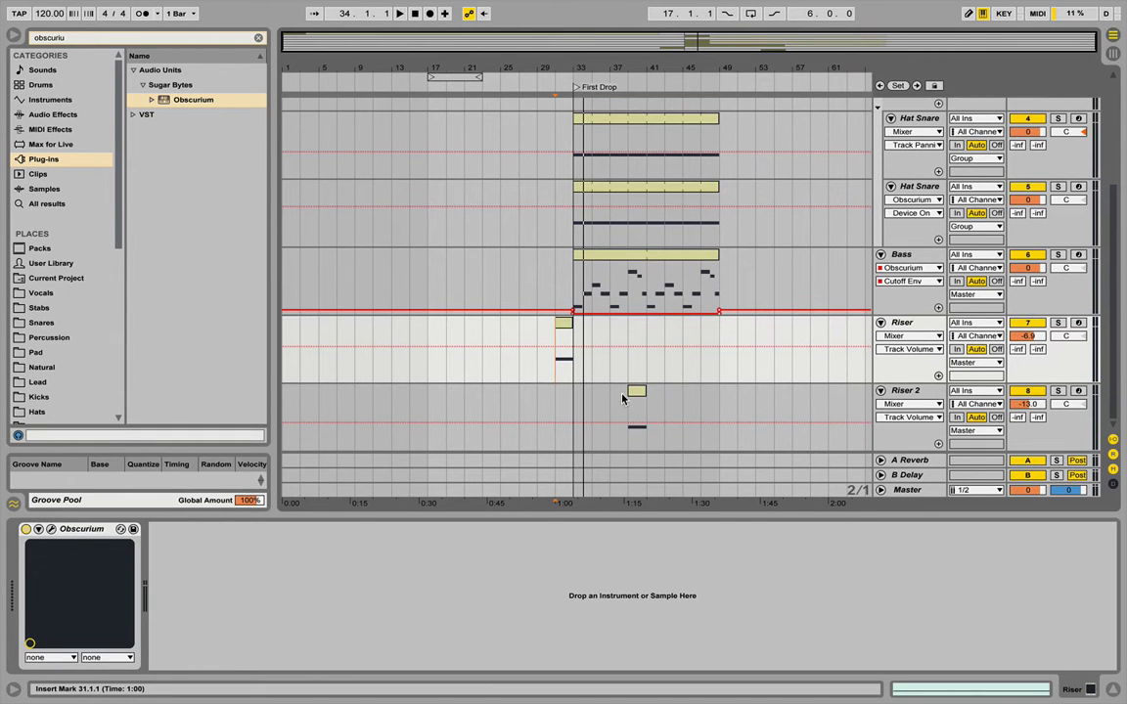
Insert a new MIDI track directly below the Riser track and name it Faller.
click(641, 393)
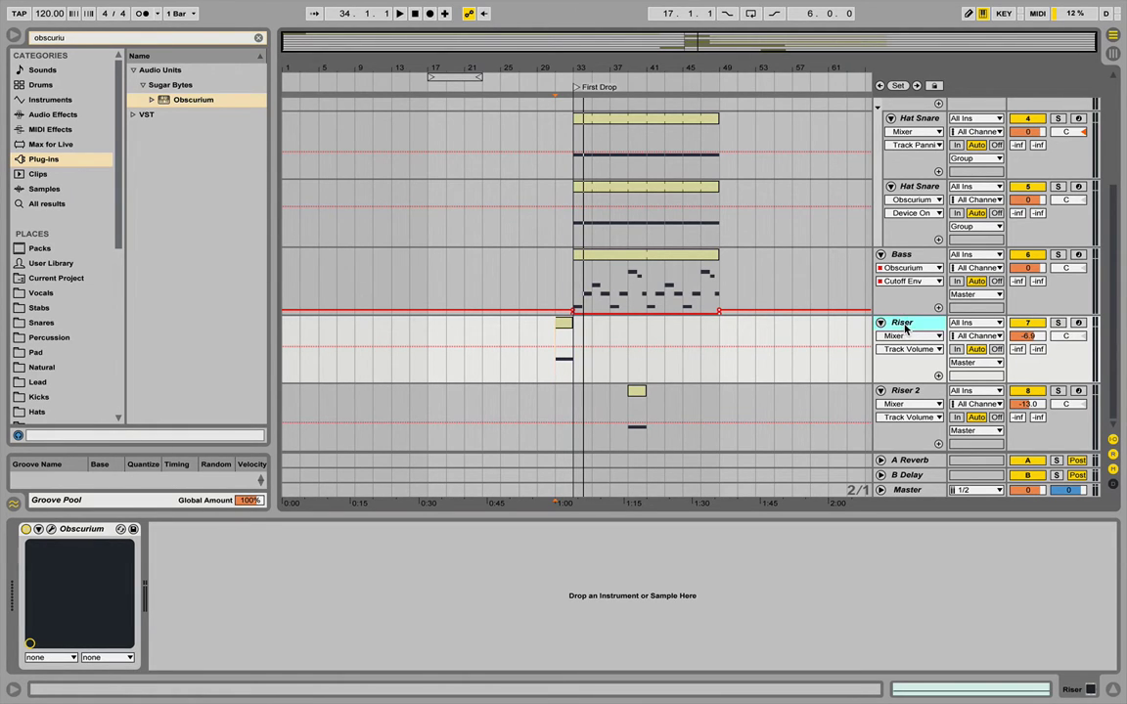
key(super+shift+t)
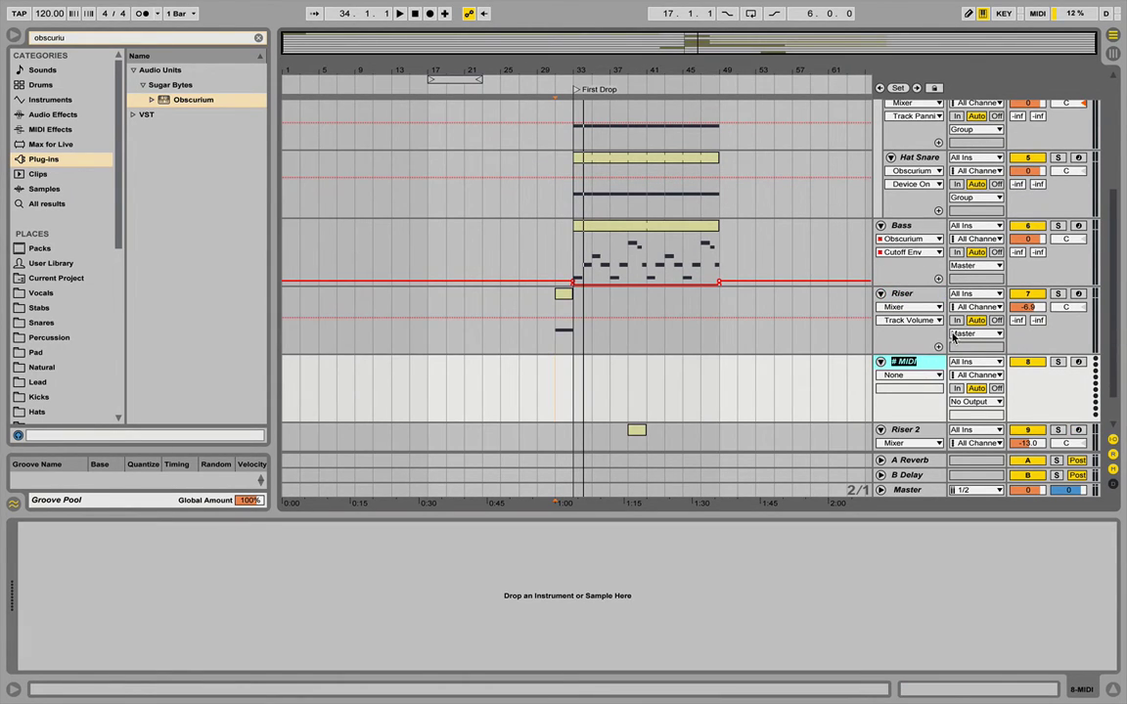
text(Faller)
key(Return)
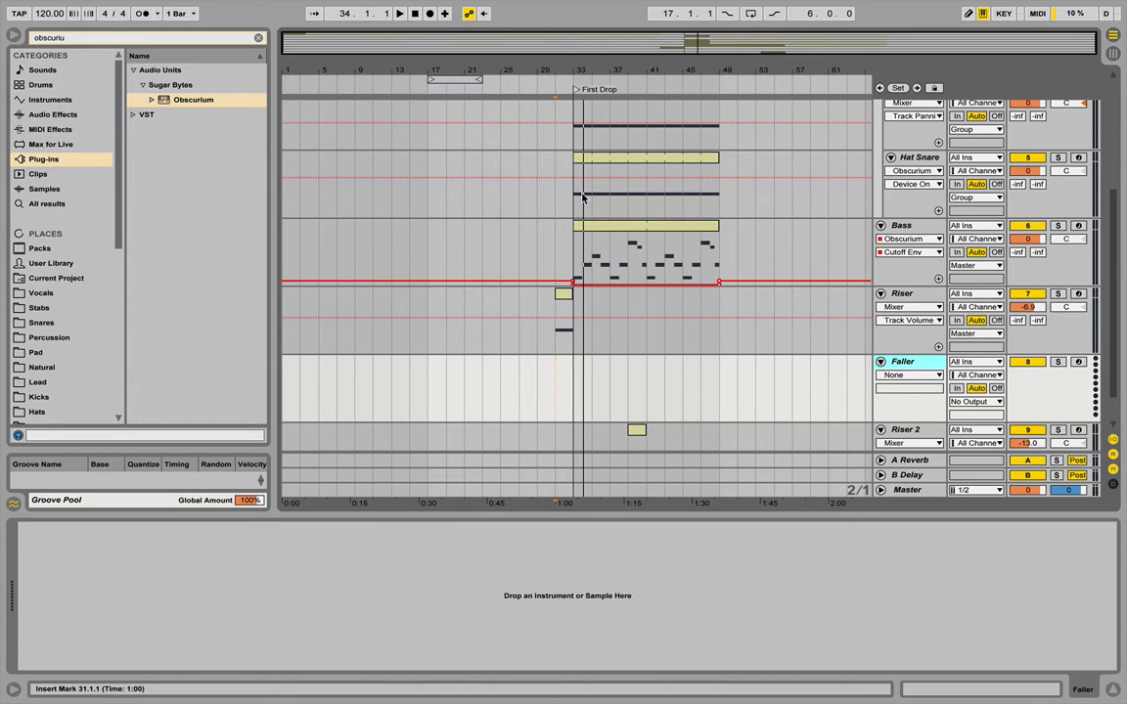
Copy the Riser clip onto the Faller track at bar 33 and open the copy's notes.
click(573, 302)
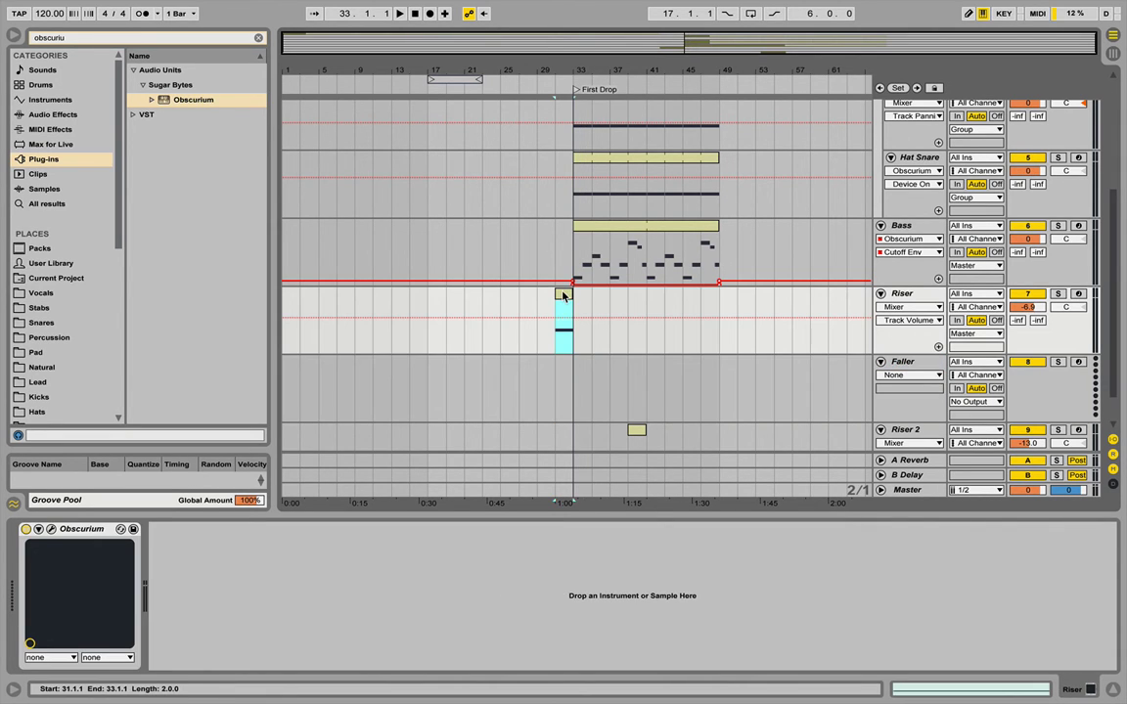
drag(564, 295, 581, 380)
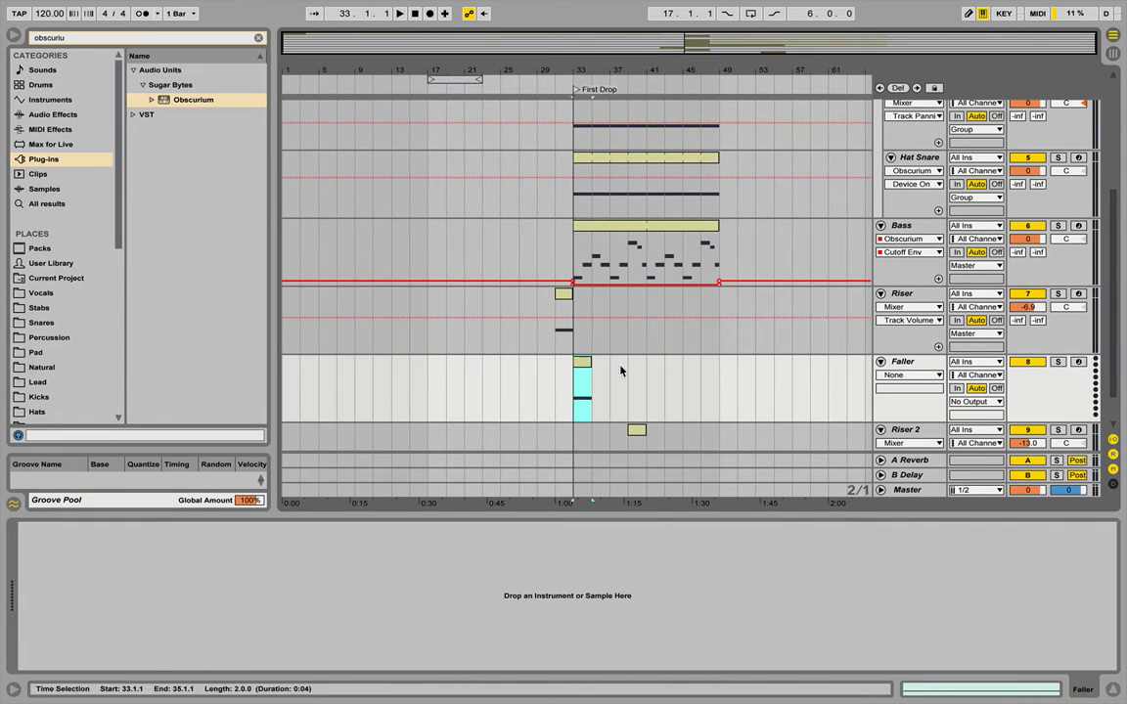
double_click(590, 367)
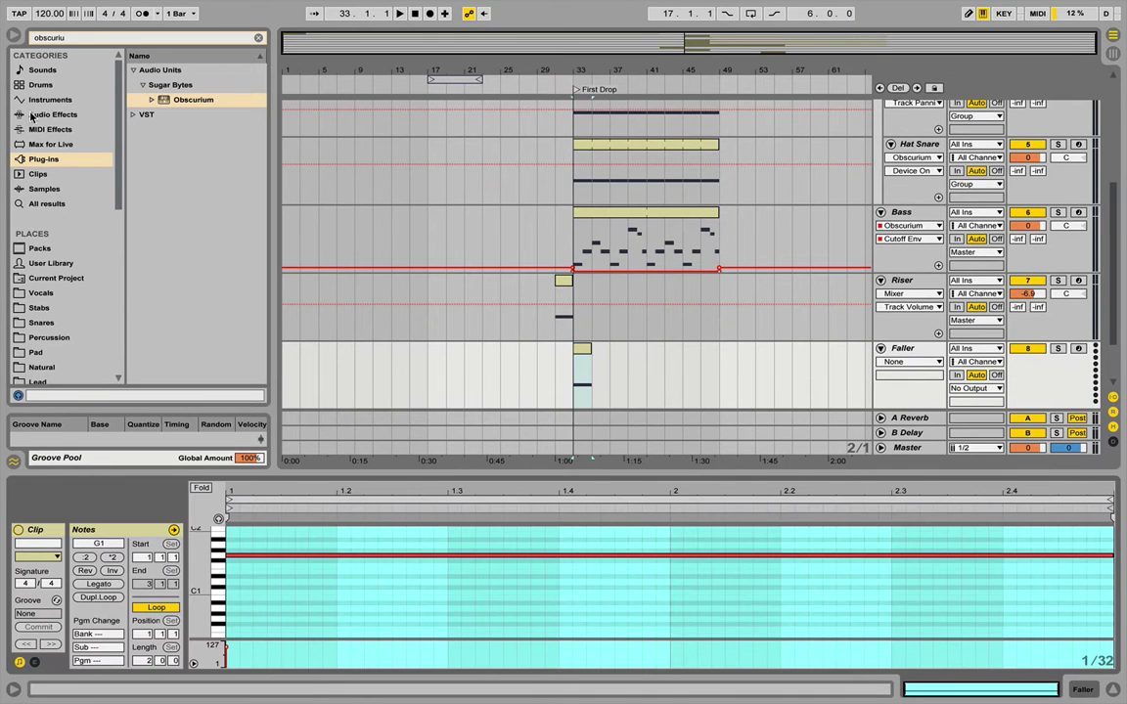
Load the Obscurium plug-in on the Faller track and choose its INIT preset.
double_click(182, 100)
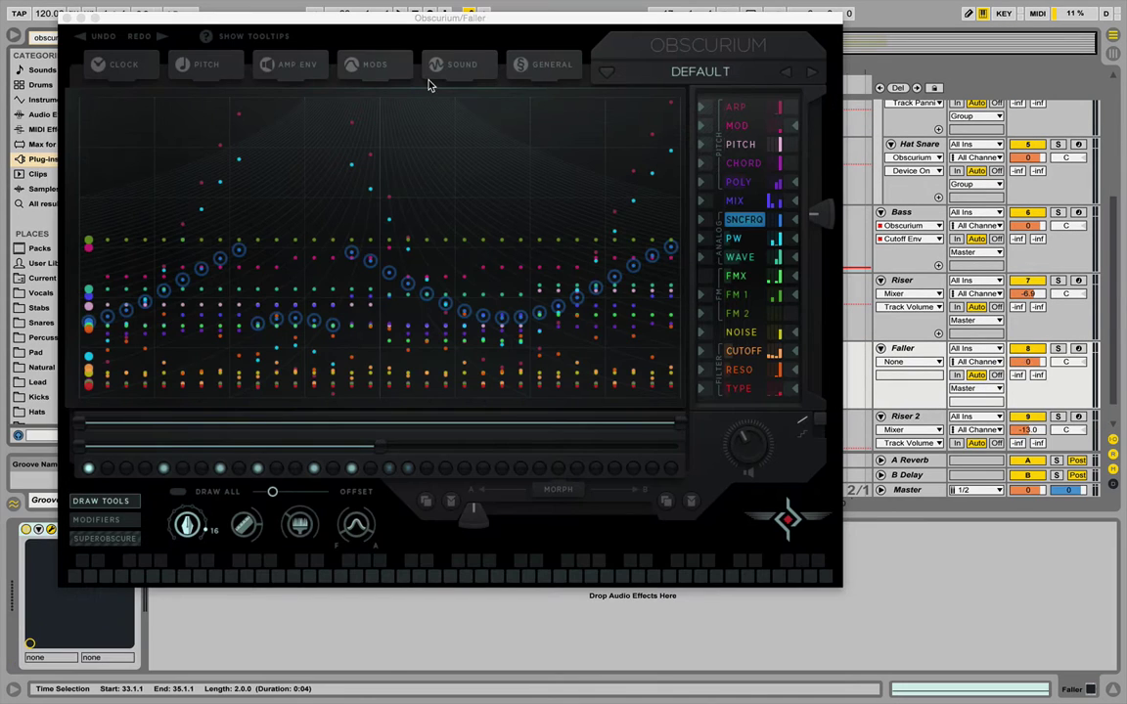
click(717, 76)
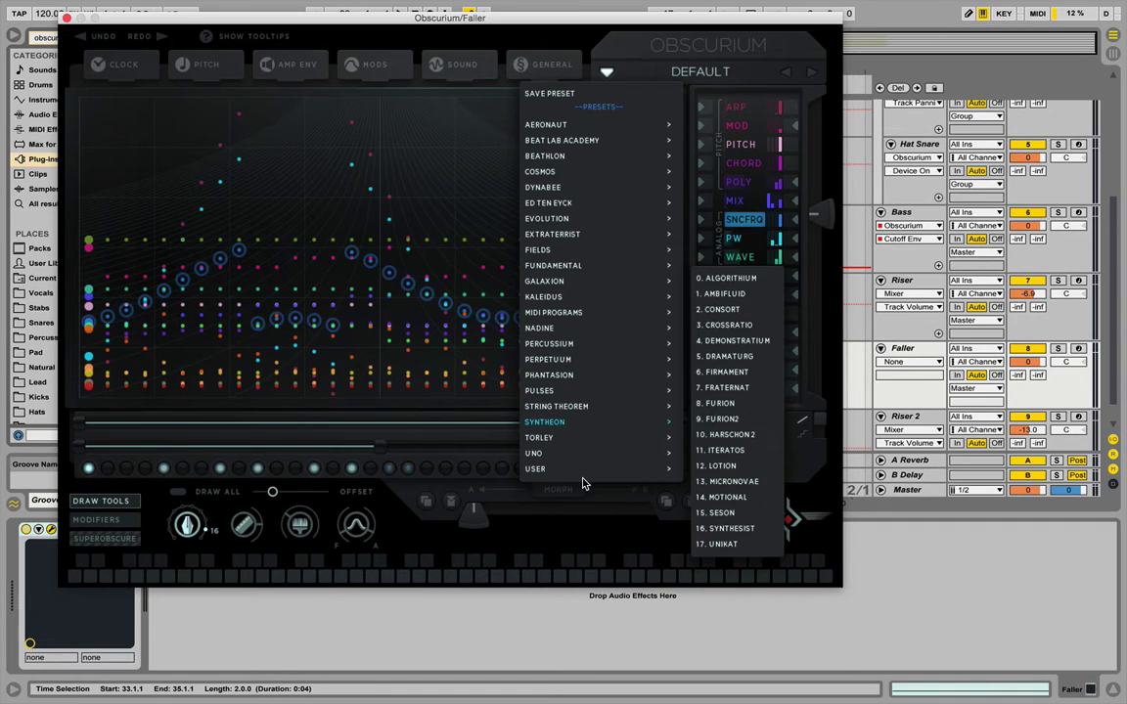
mouse_move(645, 468)
click(706, 483)
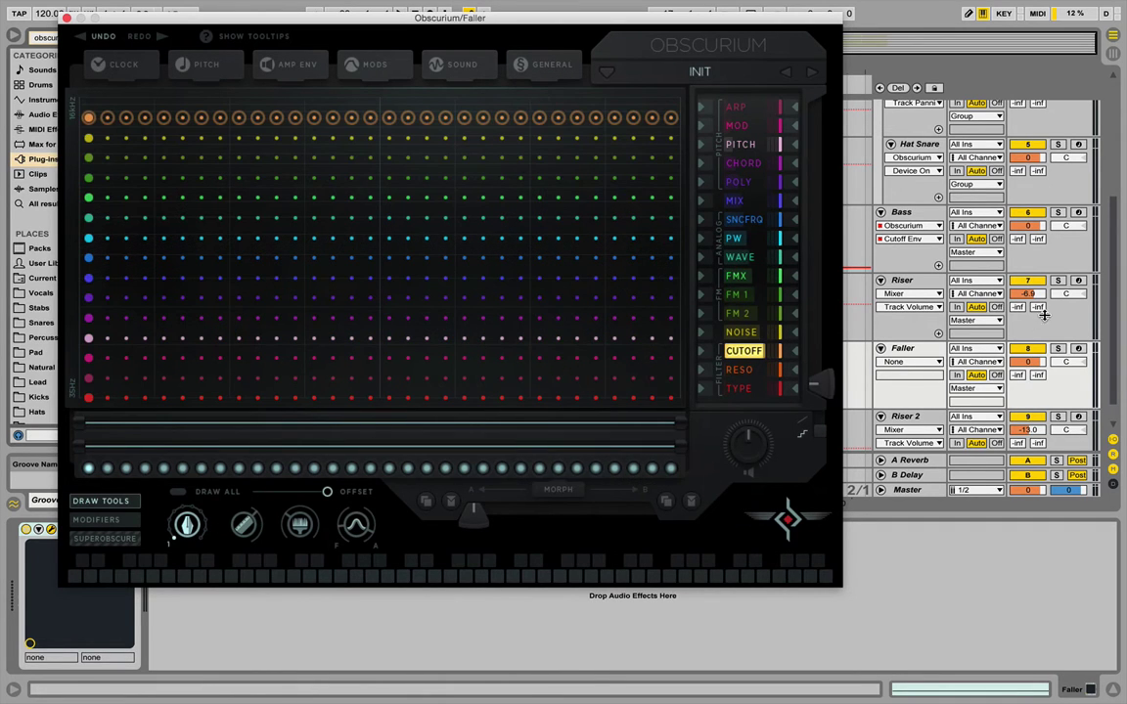
Play the soloed Faller track and switch off every Obscurium sequencer step except the first.
key(space)
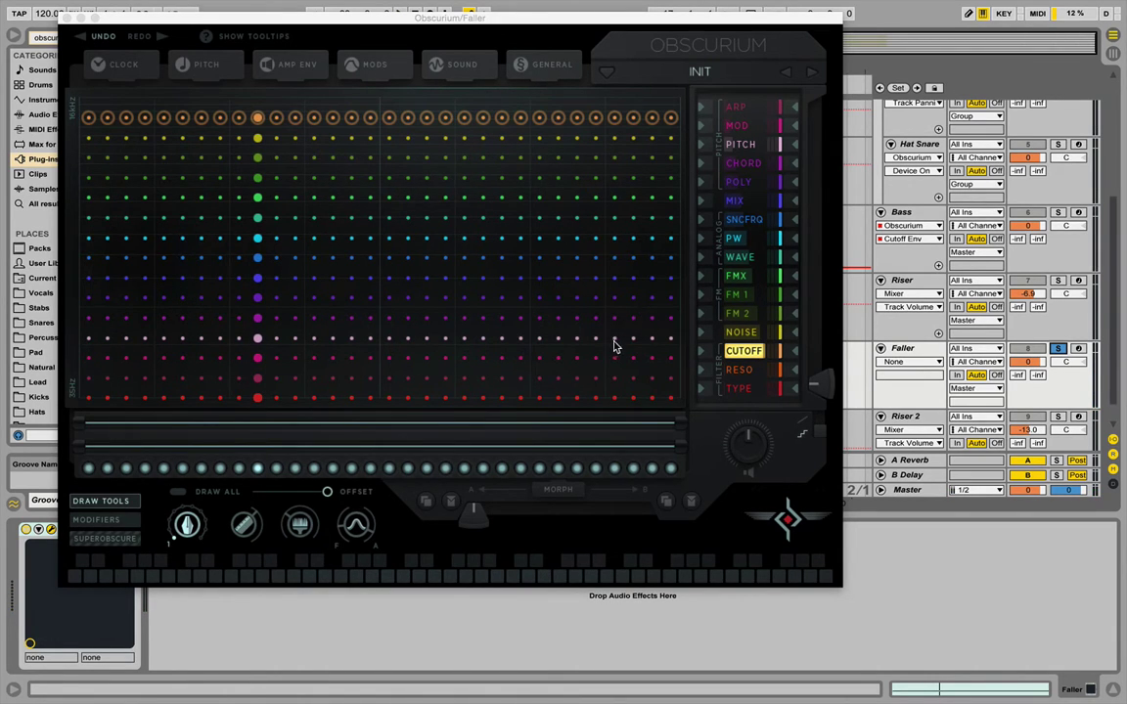
drag(114, 479, 653, 467)
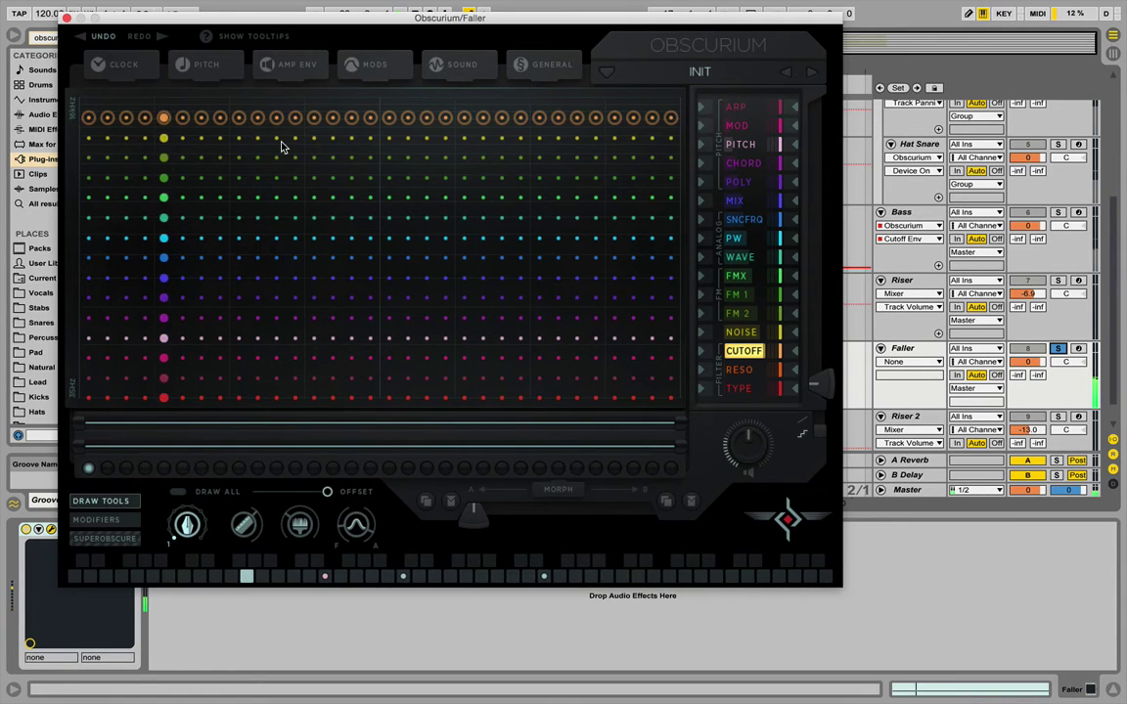
Adjust Obscurium's amp envelope mix and raise the reverb amount to its maximum.
click(192, 66)
click(277, 67)
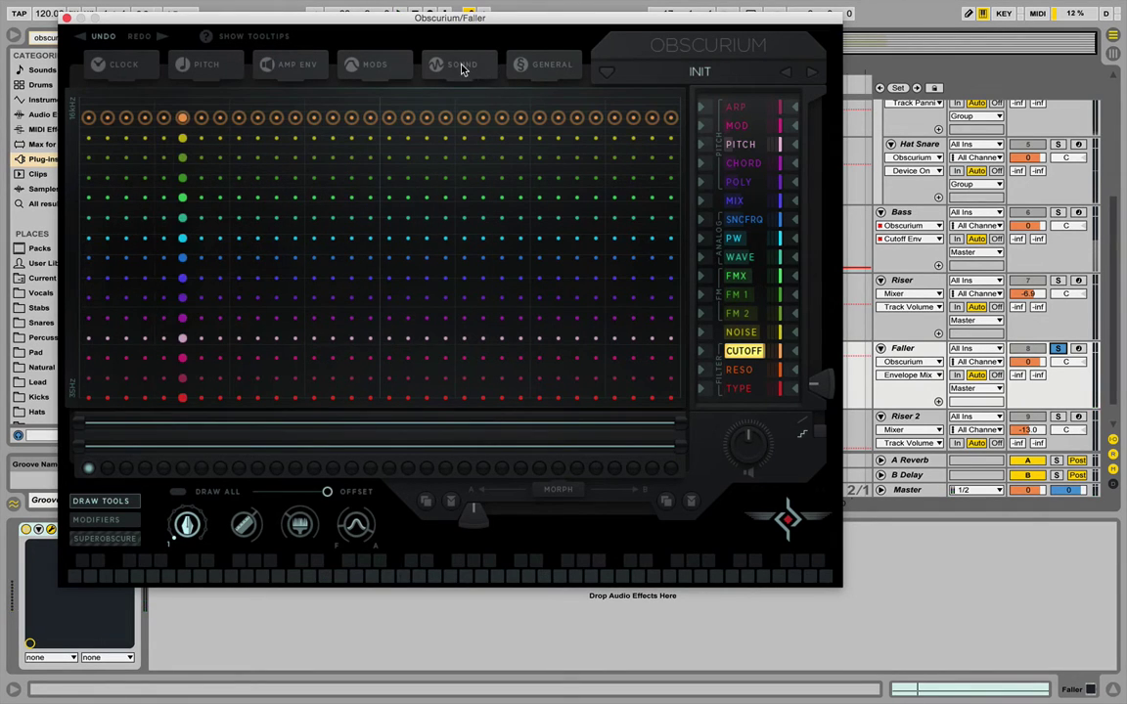
mouse_move(459, 68)
drag(482, 281, 812, 244)
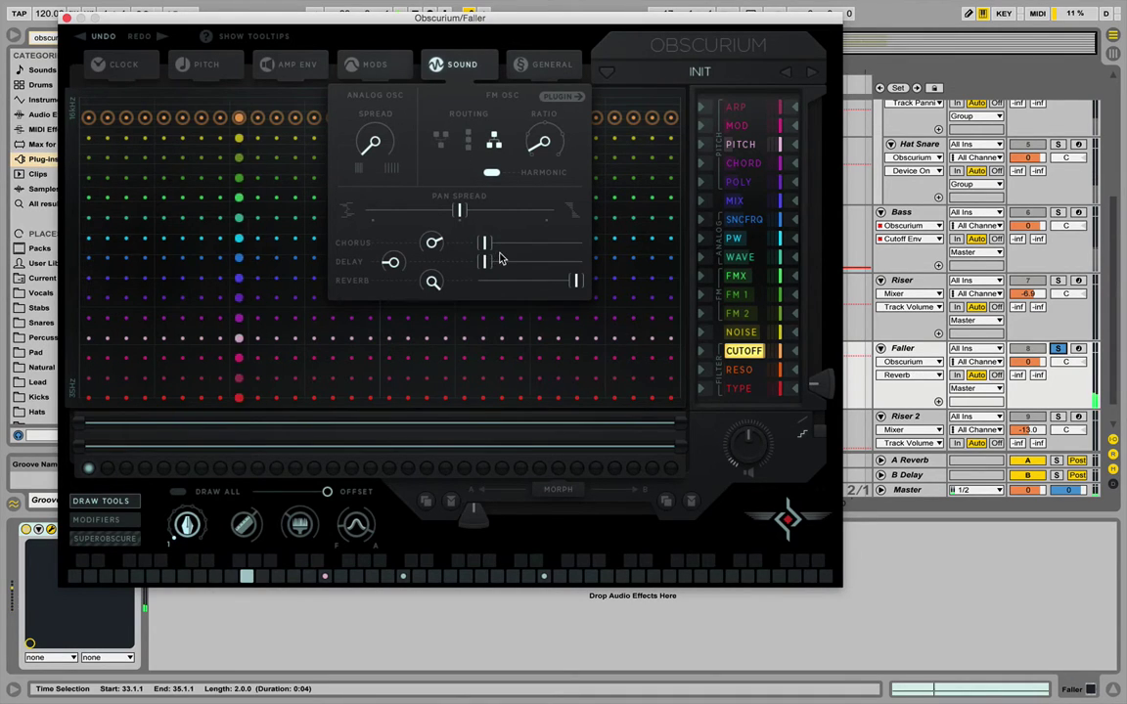
Draw the Pitch and Poly lanes down to their lowest value on all steps.
click(738, 148)
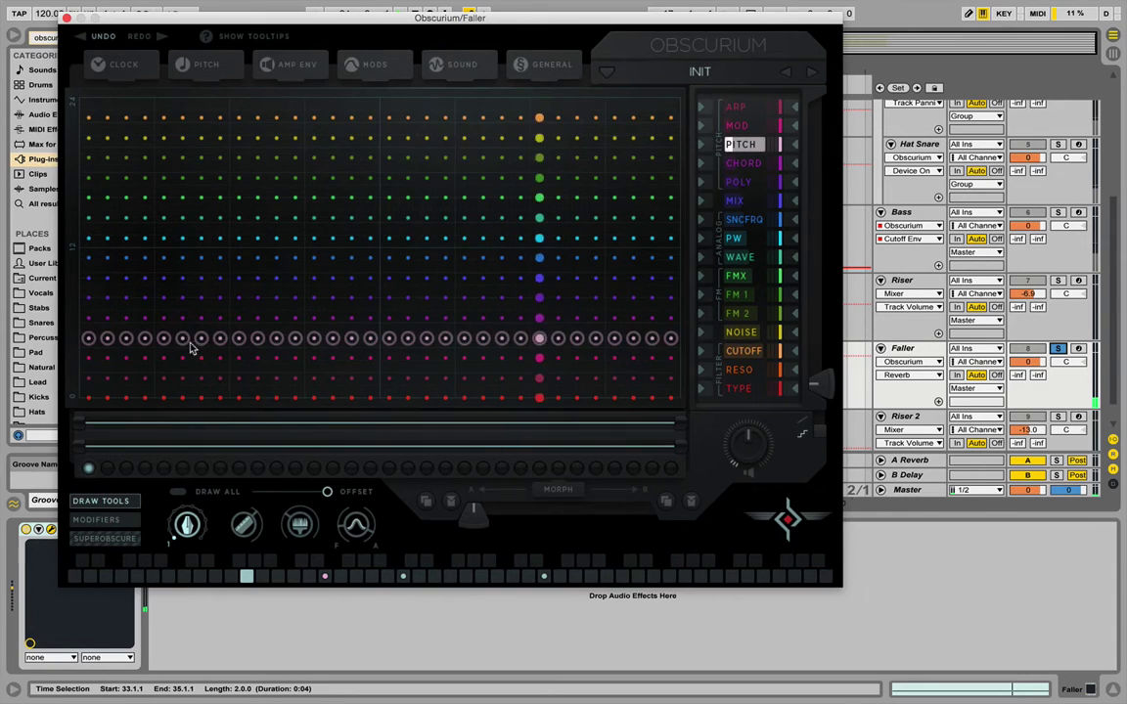
mouse_move(90, 347)
mouse_down()
mouse_move(88, 395)
mouse_move(671, 397)
mouse_up()
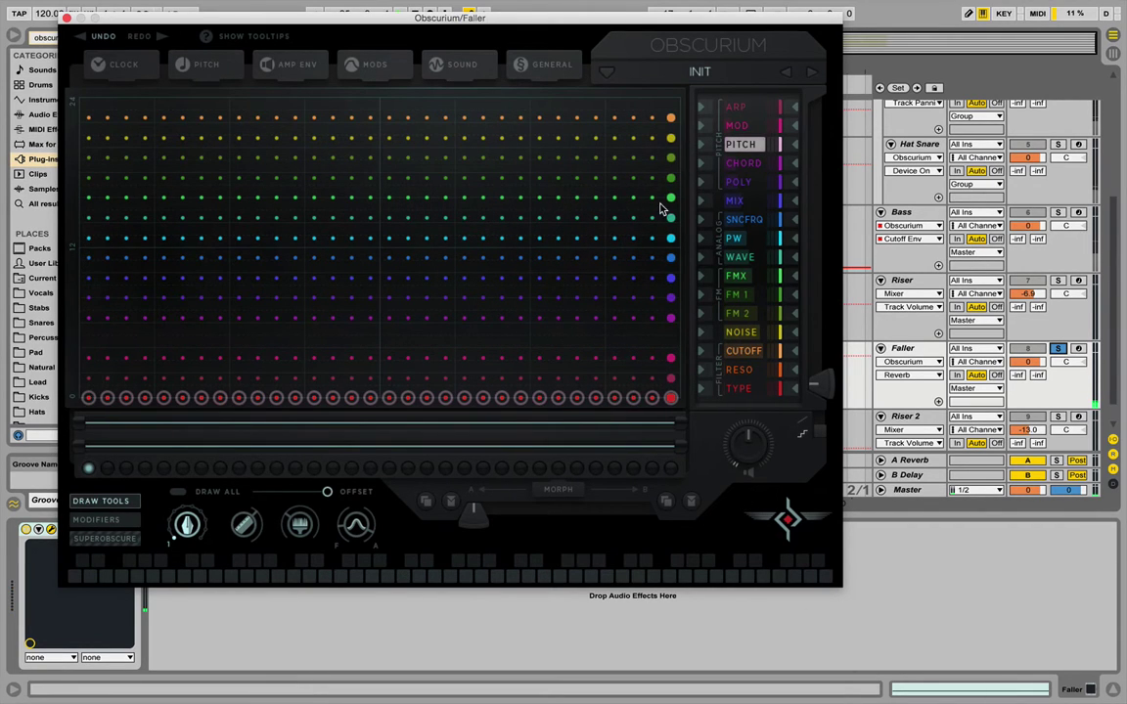
click(741, 181)
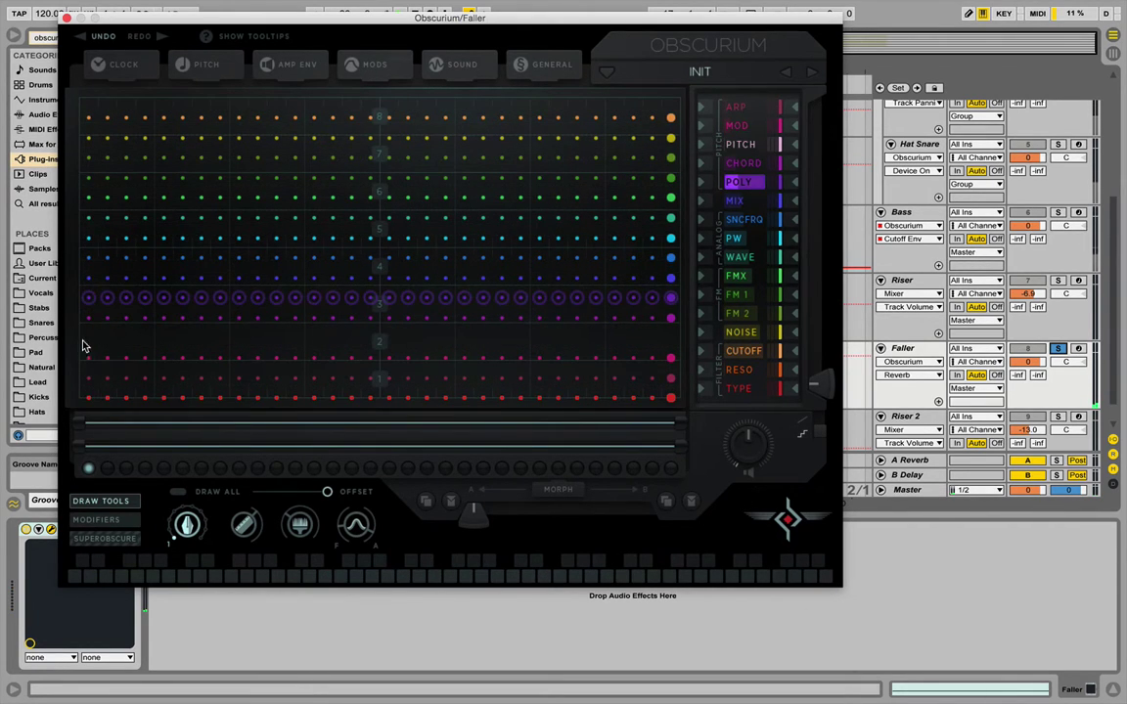
mouse_move(84, 344)
mouse_down()
mouse_move(390, 437)
mouse_move(727, 460)
mouse_up()
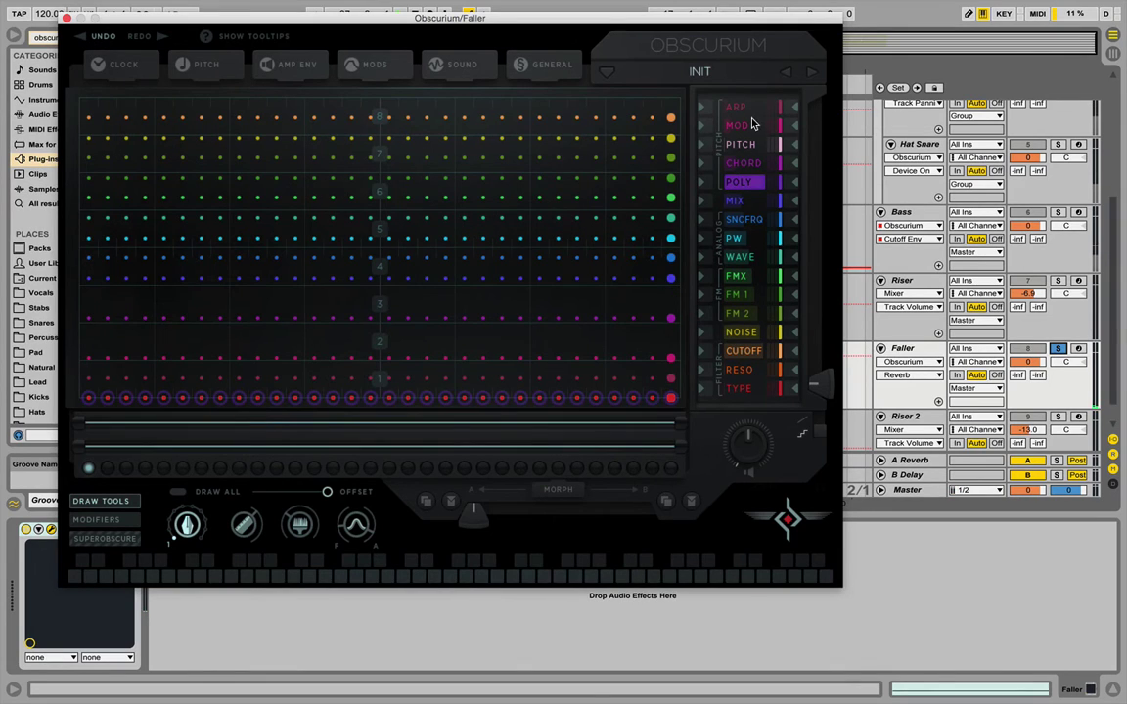
Draw the Arp and Chord lanes down to their lowest value on all steps.
click(747, 108)
mouse_move(103, 387)
mouse_down()
mouse_move(85, 412)
mouse_move(172, 427)
mouse_move(711, 468)
mouse_up()
click(736, 165)
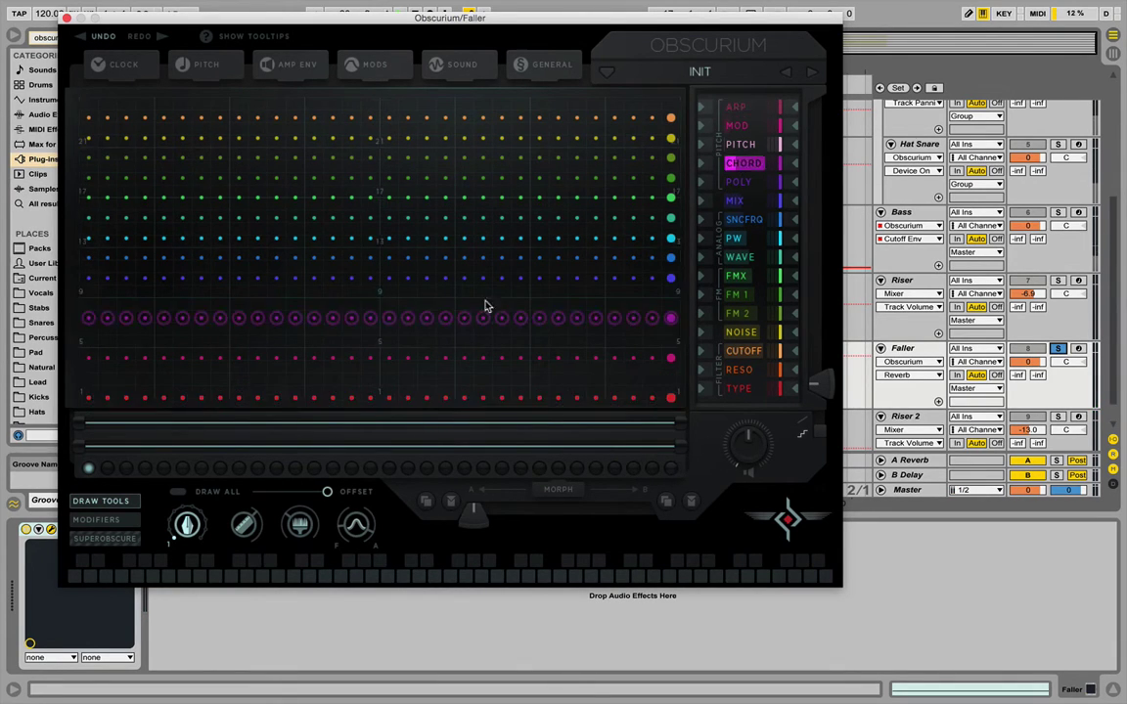
mouse_move(101, 320)
mouse_down()
mouse_move(93, 410)
mouse_move(132, 415)
mouse_up()
mouse_move(210, 442)
mouse_down()
mouse_move(586, 511)
mouse_move(685, 469)
mouse_up()
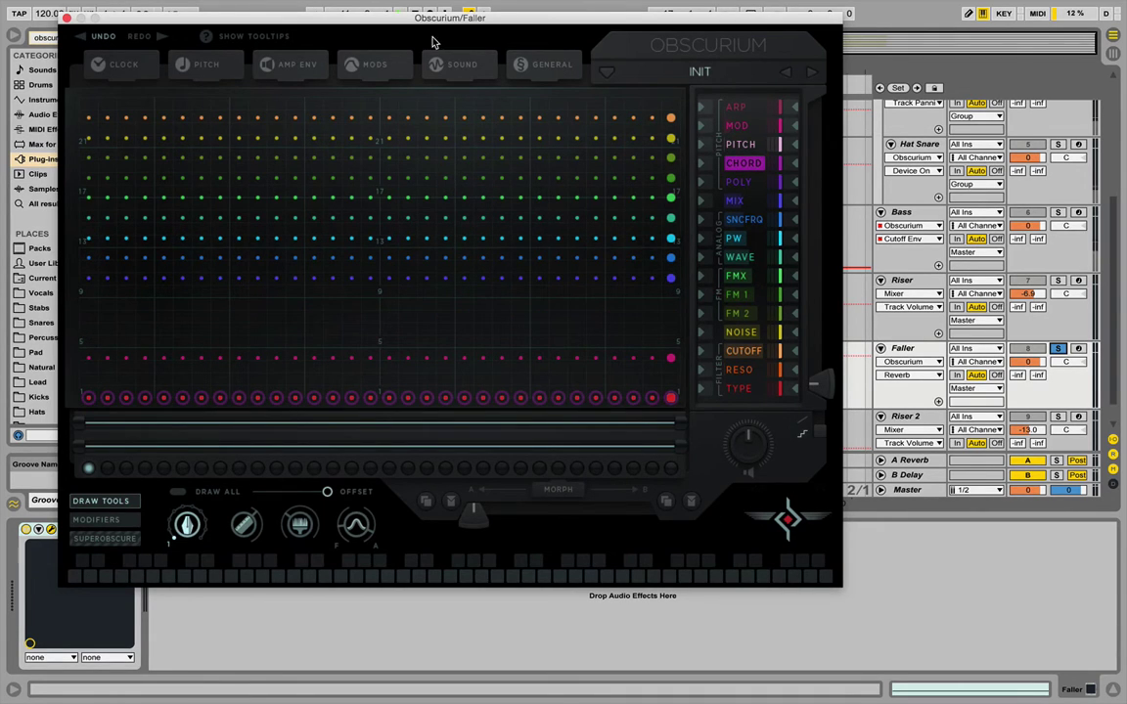
Audition the soloed Faller sound with the flattened pitch, poly, arp and chord lanes.
key(space)
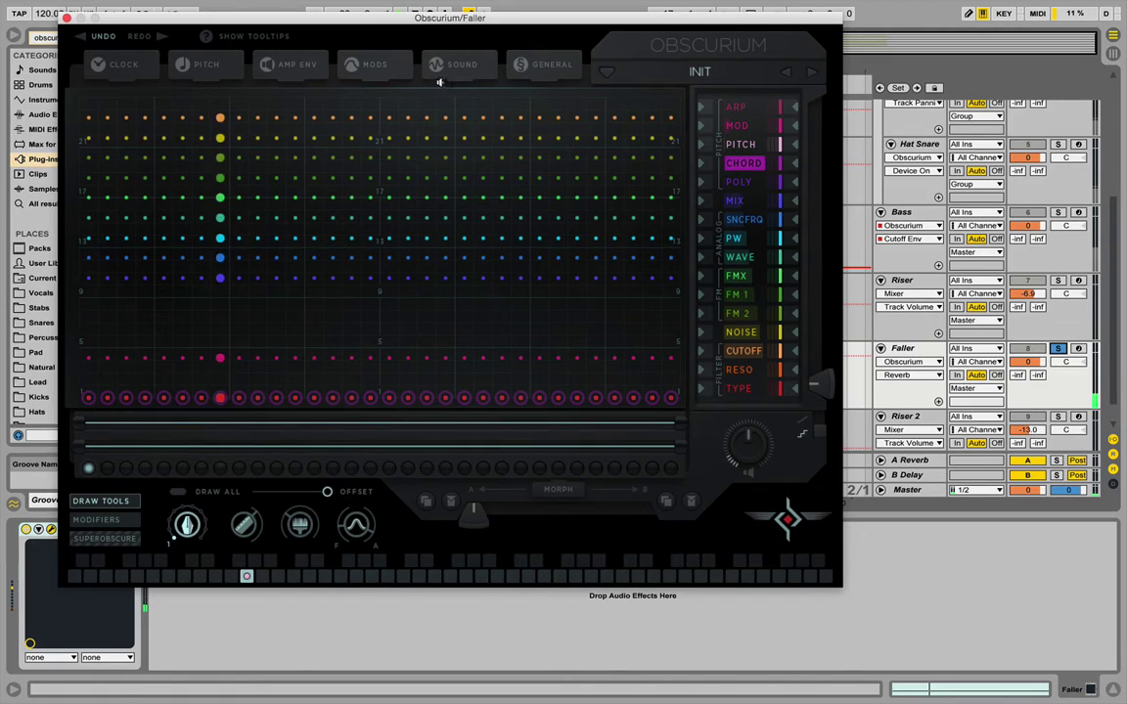
key(space)
key(space)
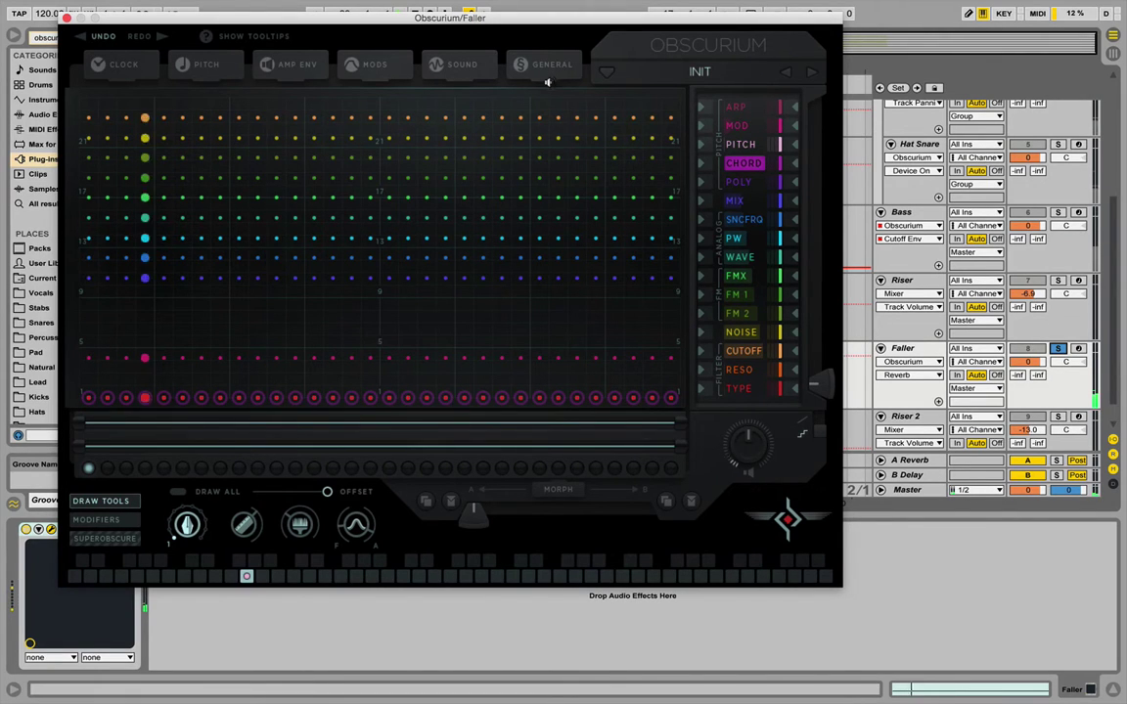
key(space)
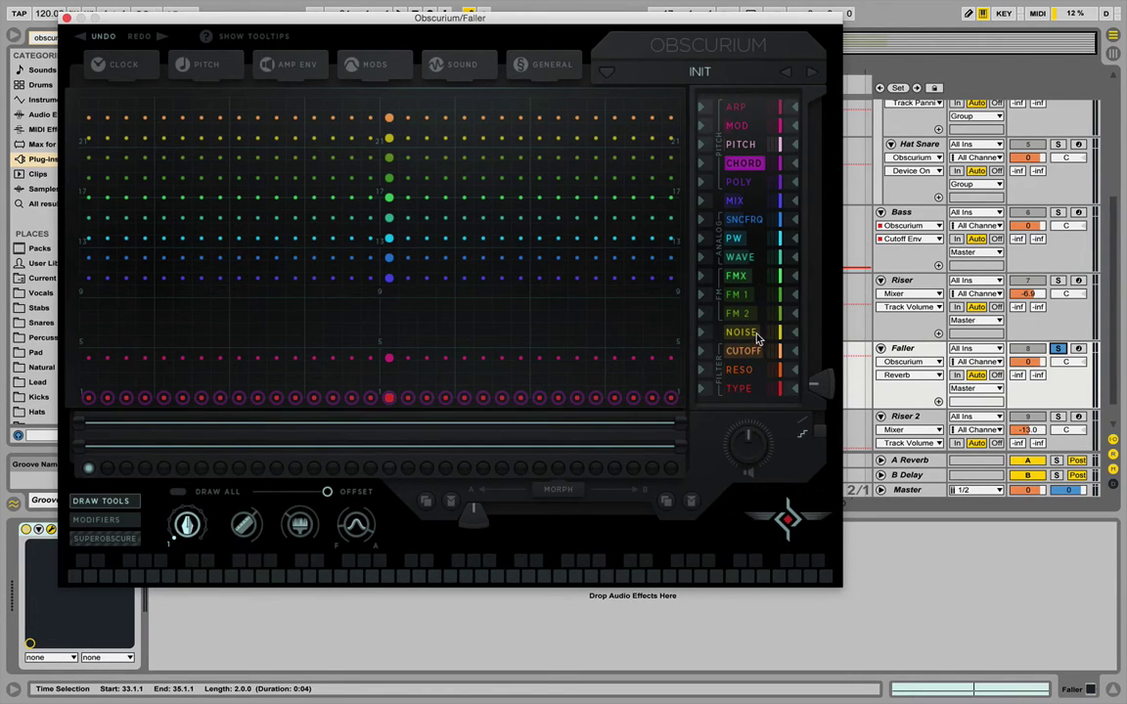
Draw the Noise lane up to its maximum and the Mix lane fully to FM on all steps.
click(753, 334)
mouse_move(105, 134)
mouse_down()
mouse_move(107, 98)
mouse_move(674, 97)
mouse_up()
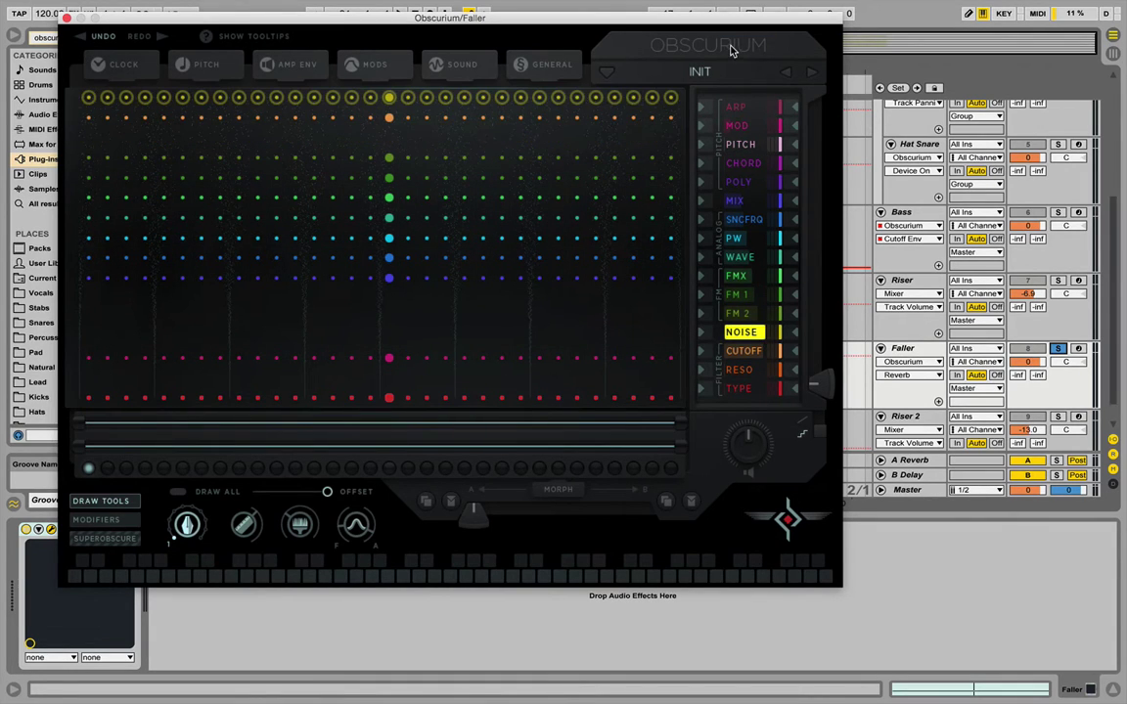
click(737, 201)
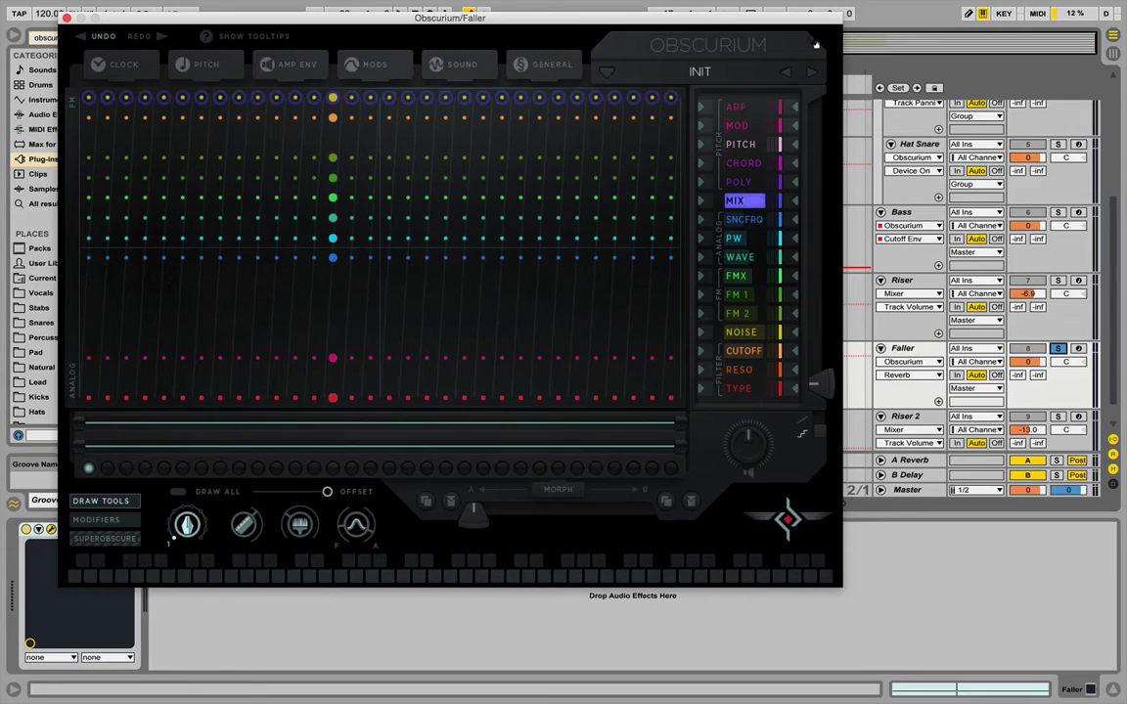
Set Obscurium's octave to -24 in the pitch settings.
click(436, 68)
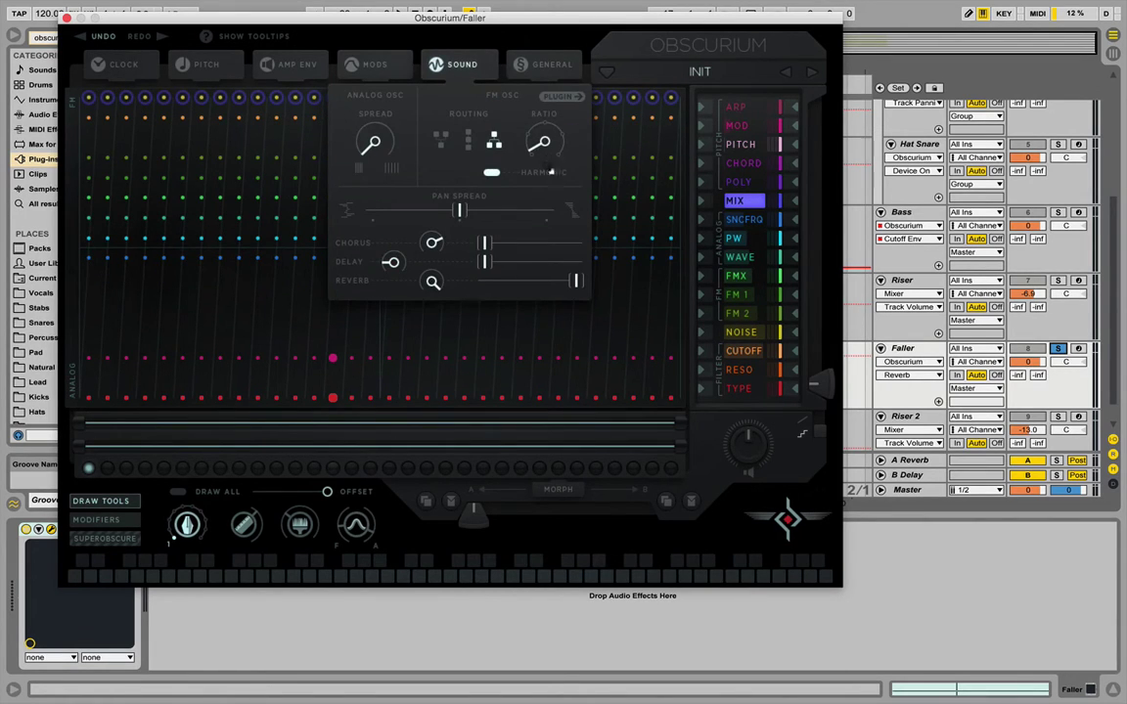
click(204, 65)
drag(127, 121, 150, 221)
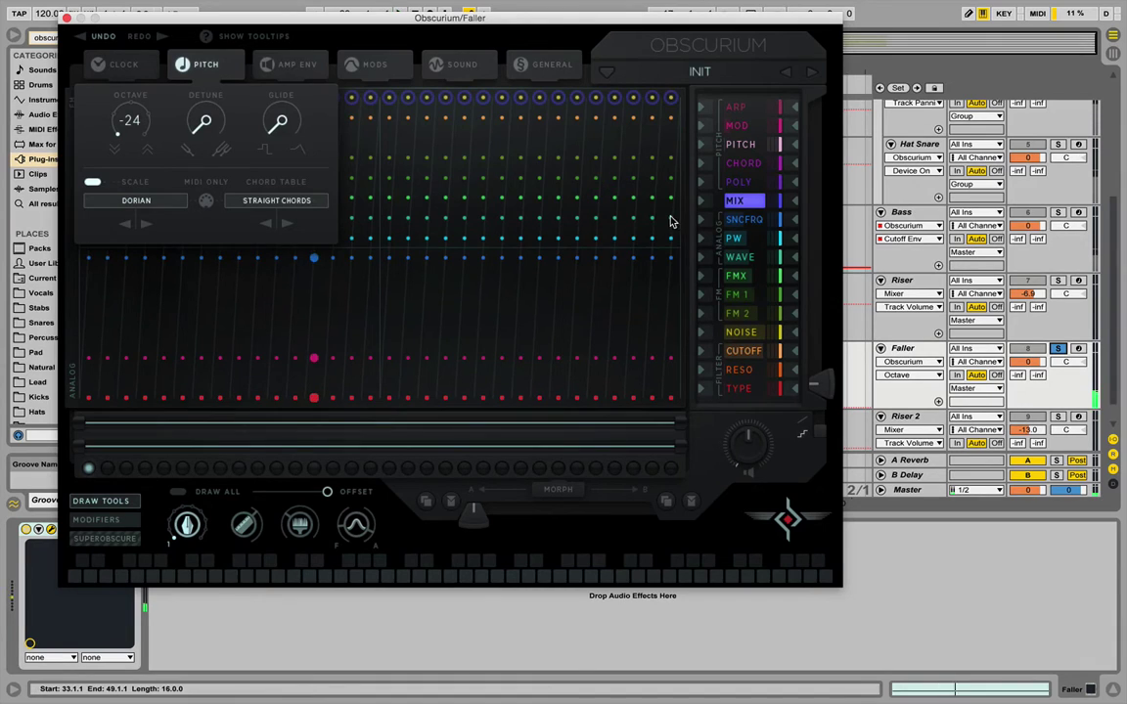
click(212, 71)
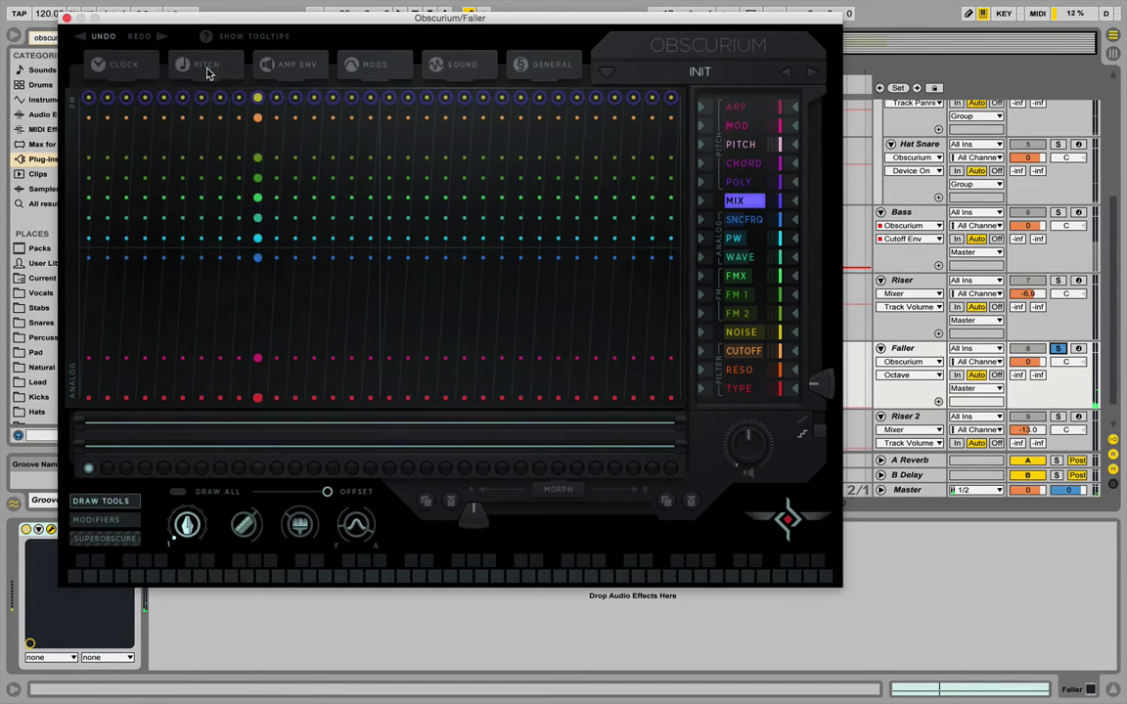
Flatten the filter Type lane between bandpass and highpass and lower the Cutoff lane to about two-thirds height on all steps.
click(741, 389)
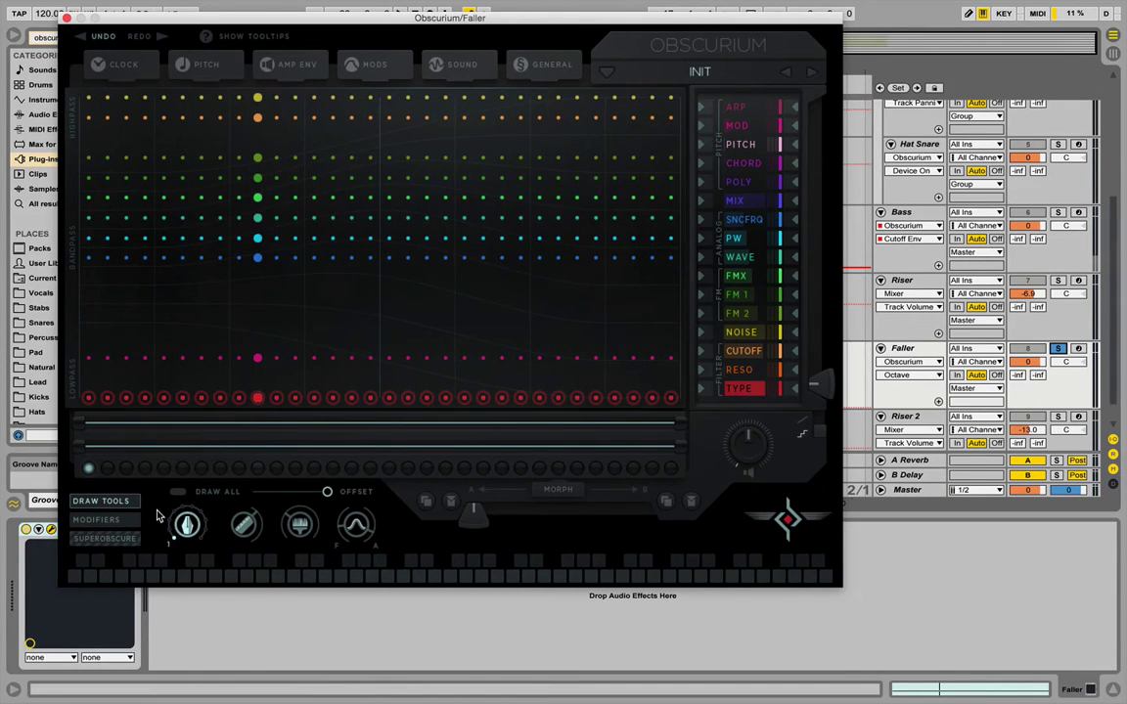
click(94, 307)
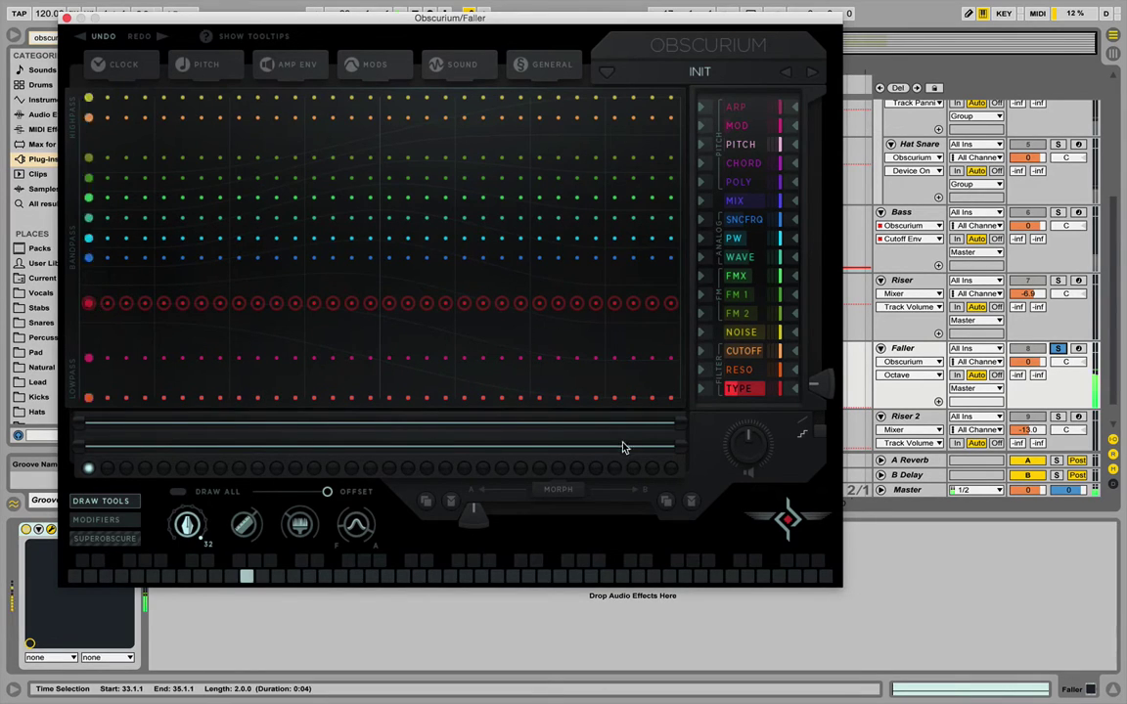
click(741, 350)
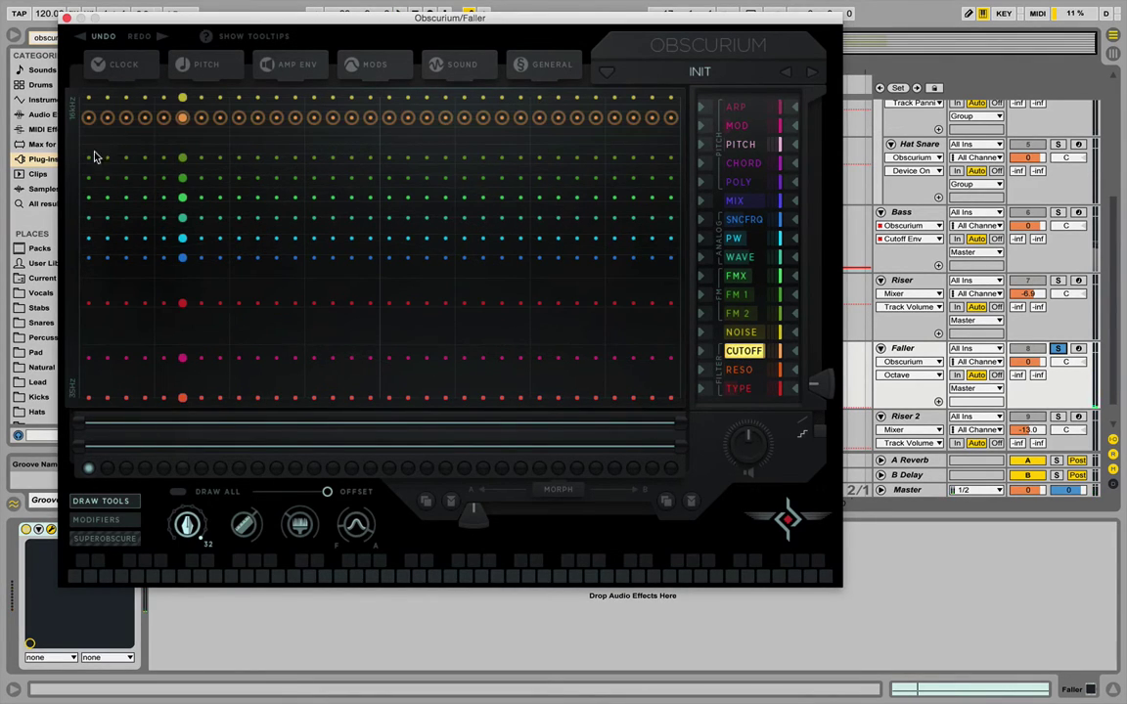
drag(90, 159, 83, 201)
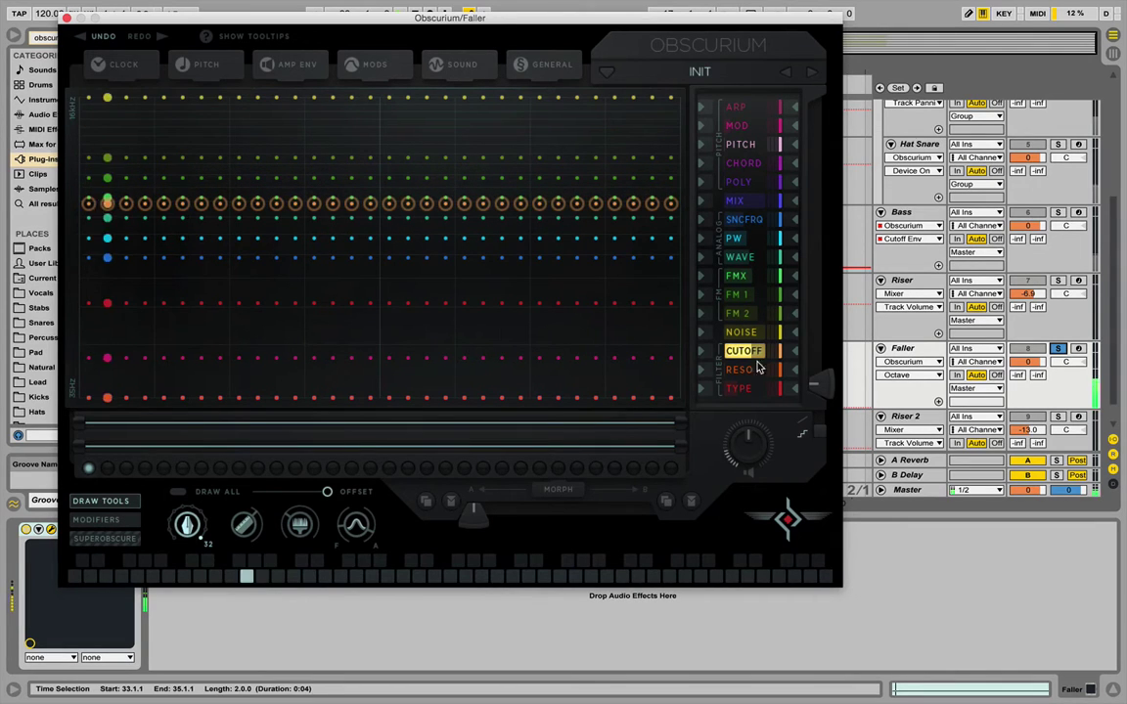
click(740, 389)
drag(100, 254, 84, 201)
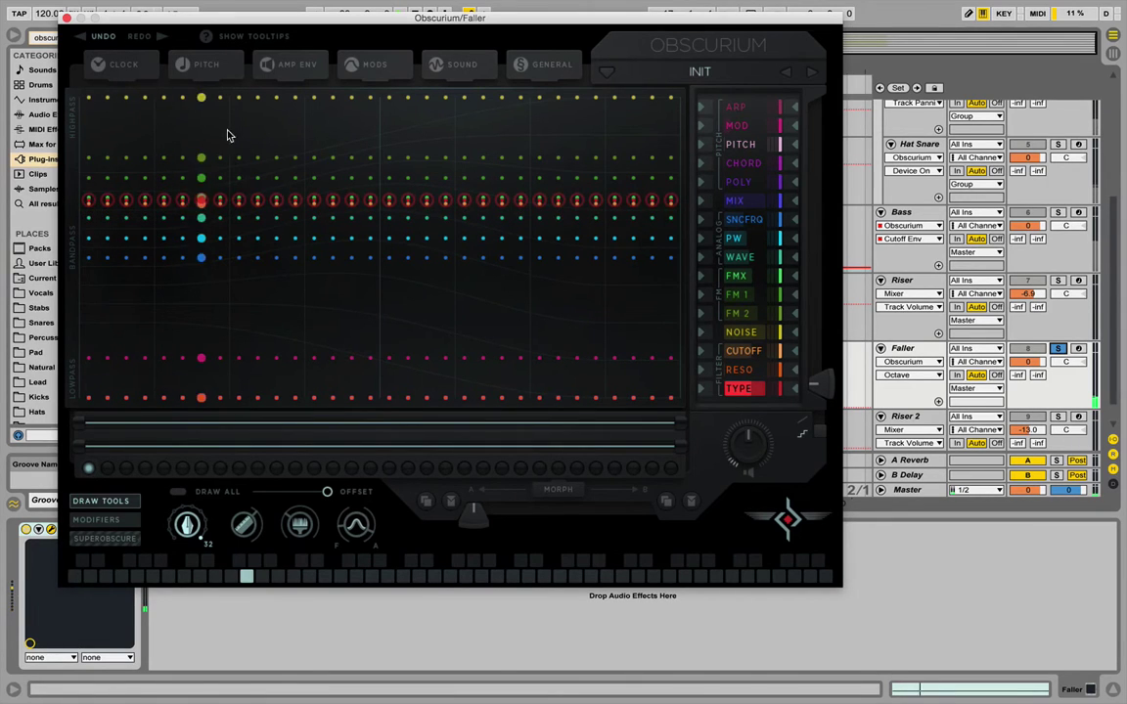
Lengthen the Arp envelope's release and raise the chorus to its maximum.
click(288, 63)
drag(253, 152, 284, 156)
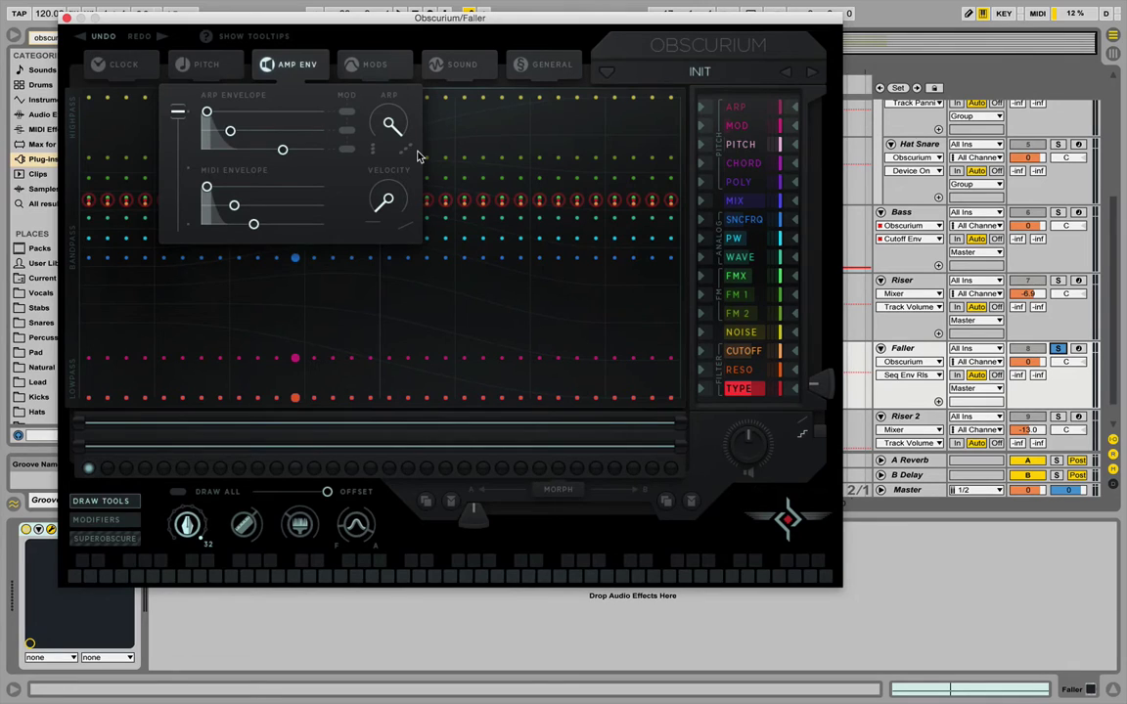
click(465, 65)
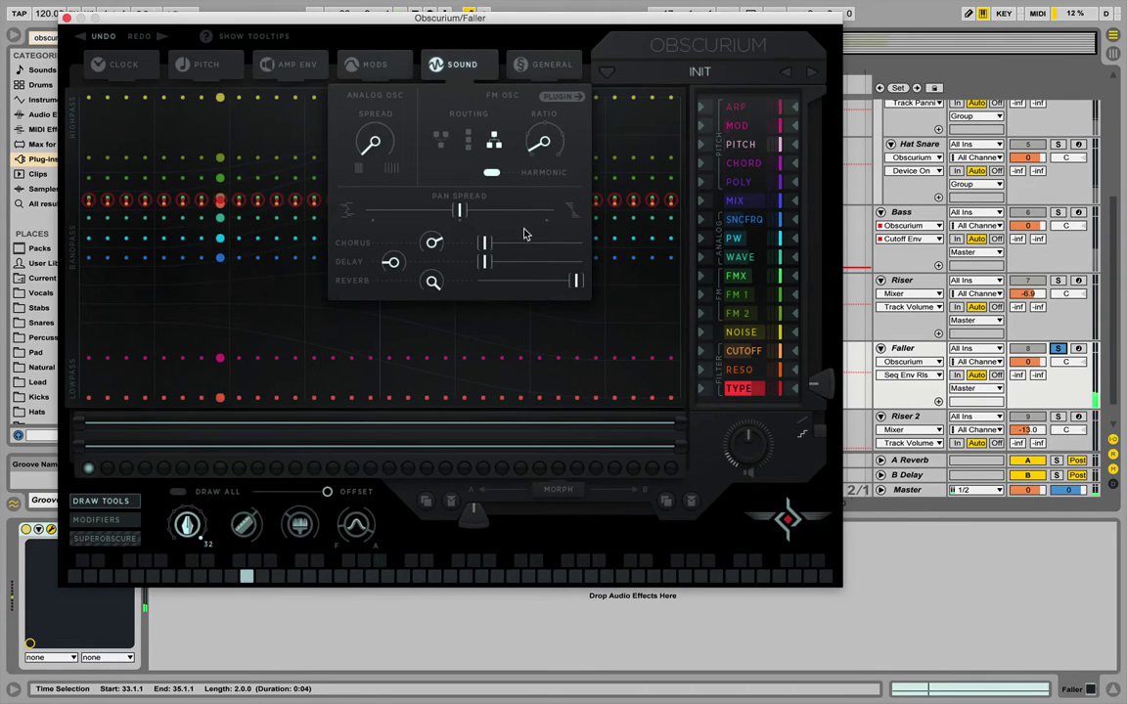
drag(497, 243, 575, 242)
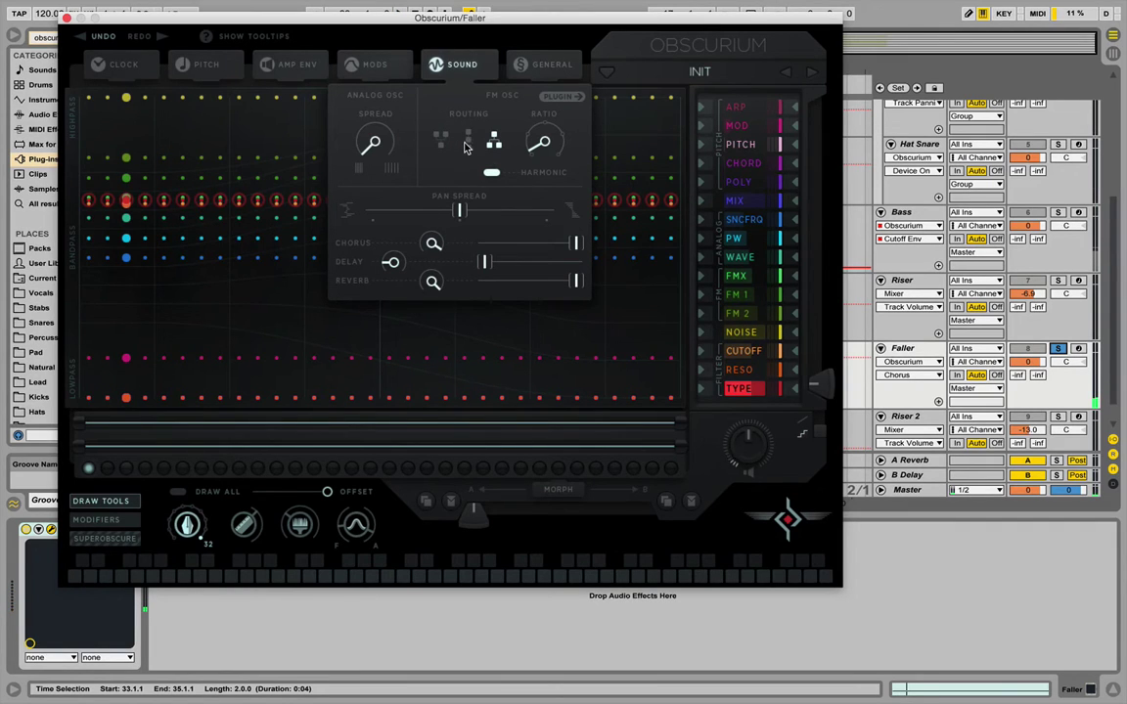
Switch the FM oscillator routing to the layout with two blocks feeding one, and raise the FM ratio slightly.
click(466, 145)
click(442, 143)
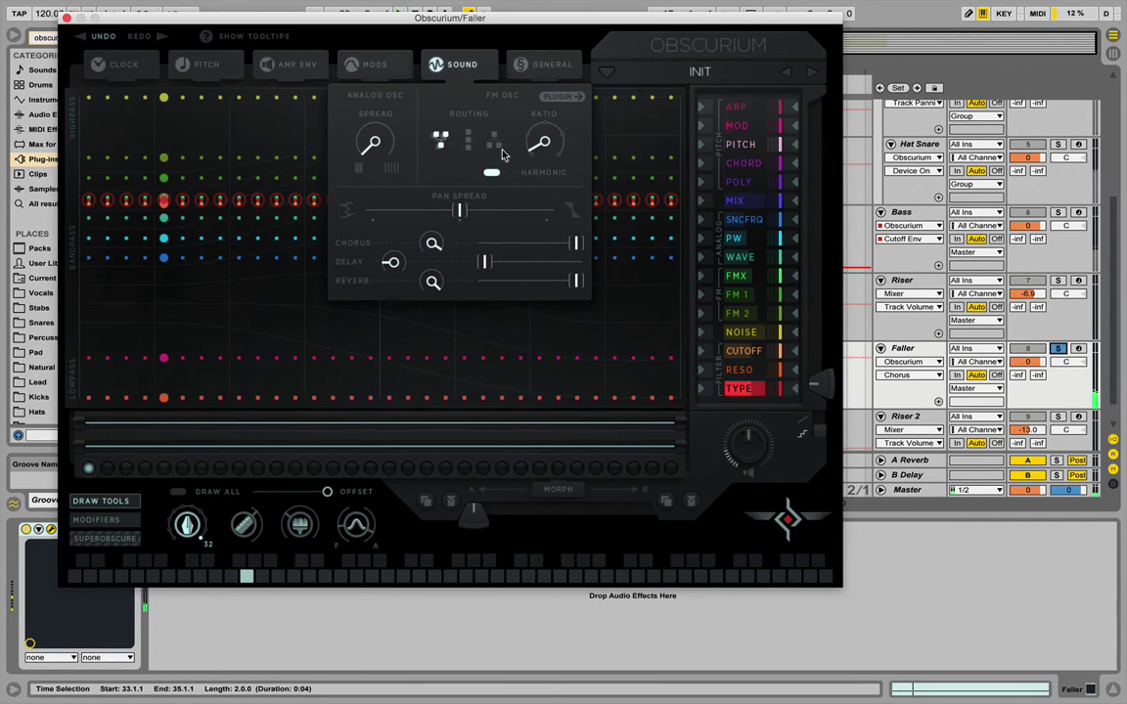
drag(545, 153, 539, 118)
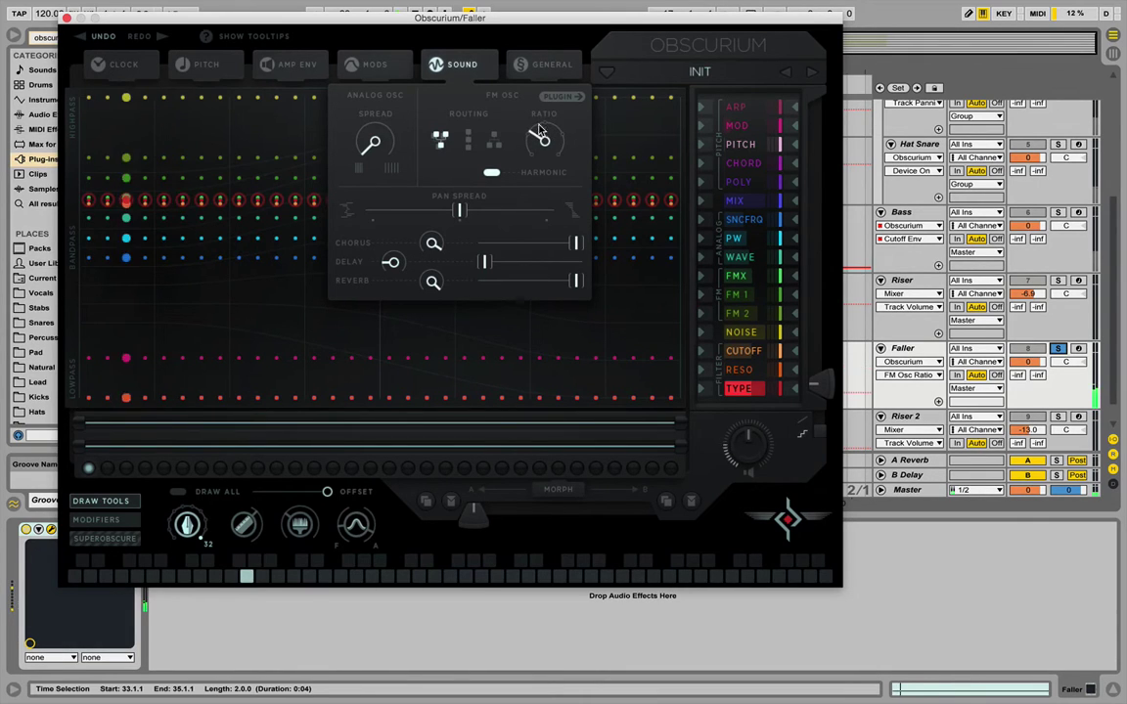
drag(538, 131, 537, 150)
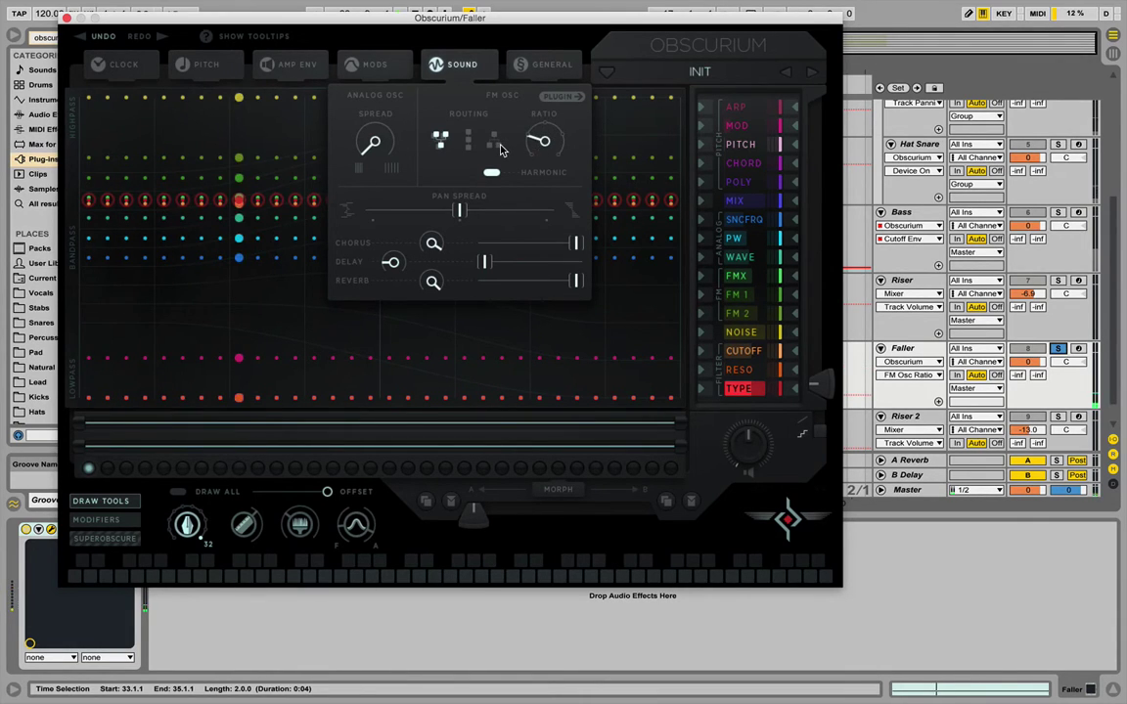
click(466, 66)
Draw the FMX lane down to its lowest value on all steps and add envelope modulation to FMX.
click(743, 278)
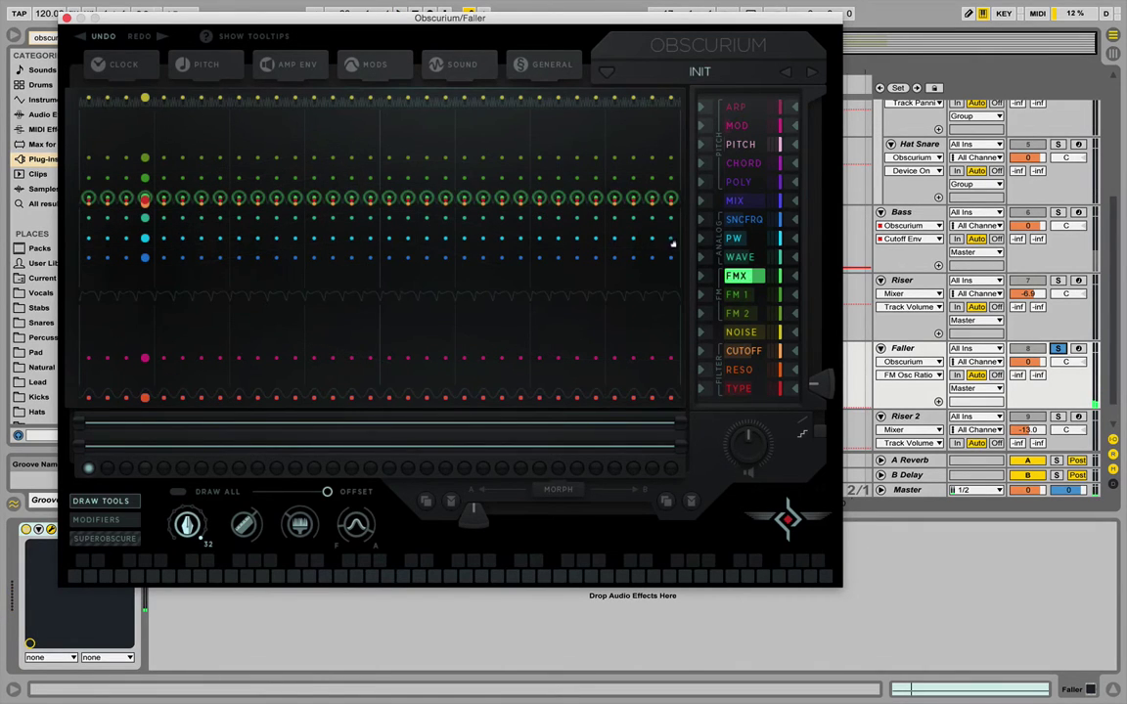
drag(88, 213, 3, 5)
drag(136, 113, 71, 440)
mouse_move(768, 282)
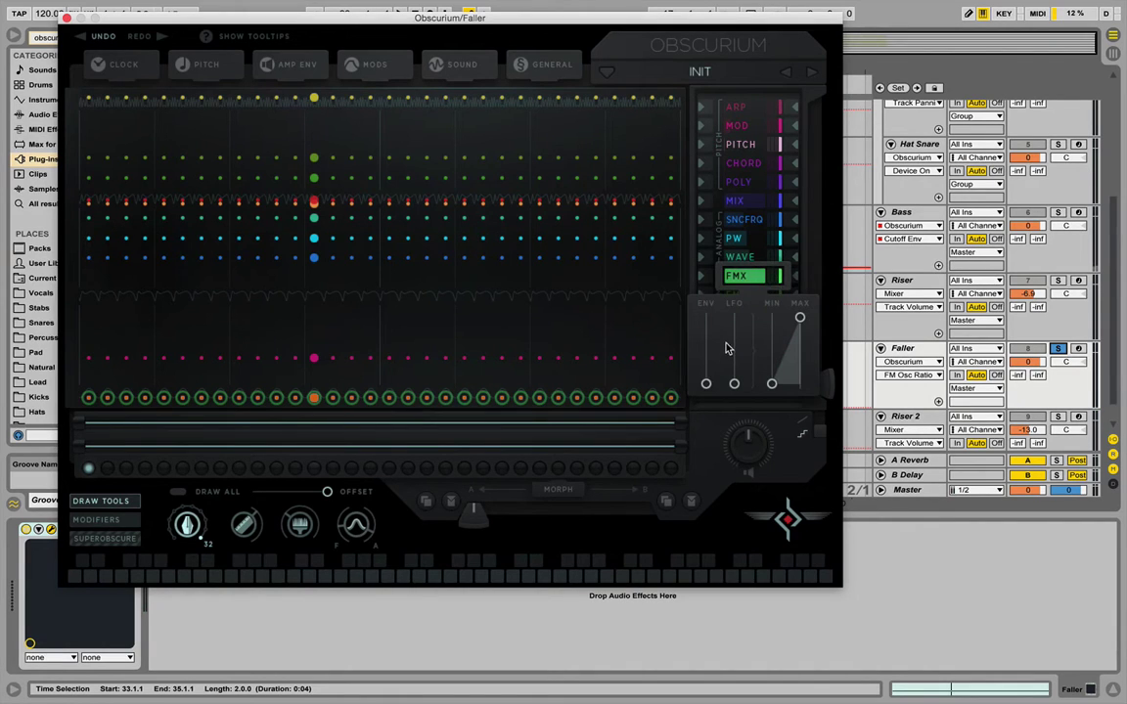
Shorten the modulation envelope's decay and lengthen its release.
click(377, 65)
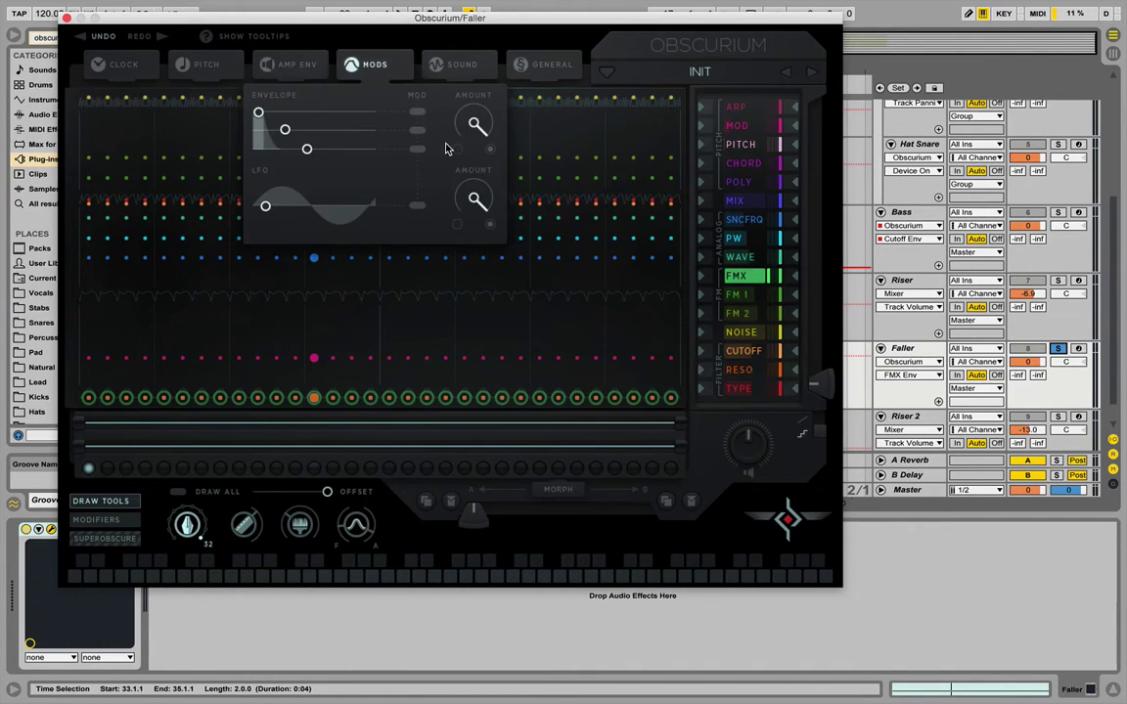
drag(290, 150, 294, 150)
mouse_move(285, 130)
mouse_down()
mouse_move(262, 130)
mouse_move(272, 130)
mouse_up()
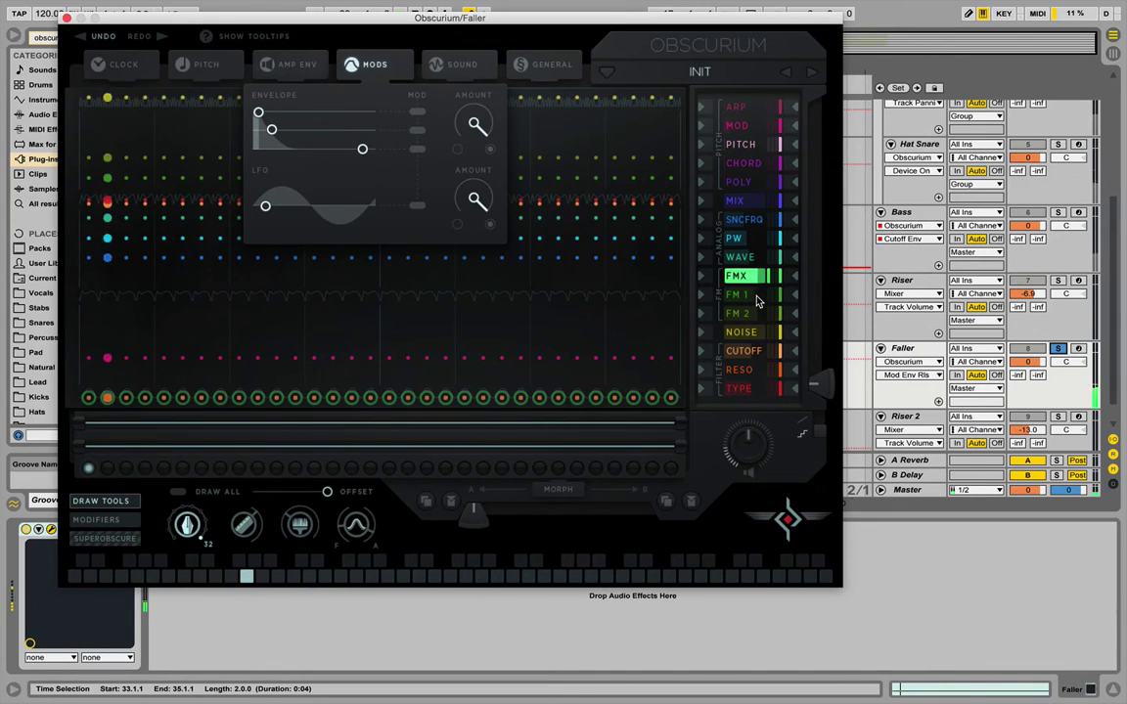
Add envelope modulation to both FM 1 and FM 2.
click(761, 295)
click(770, 301)
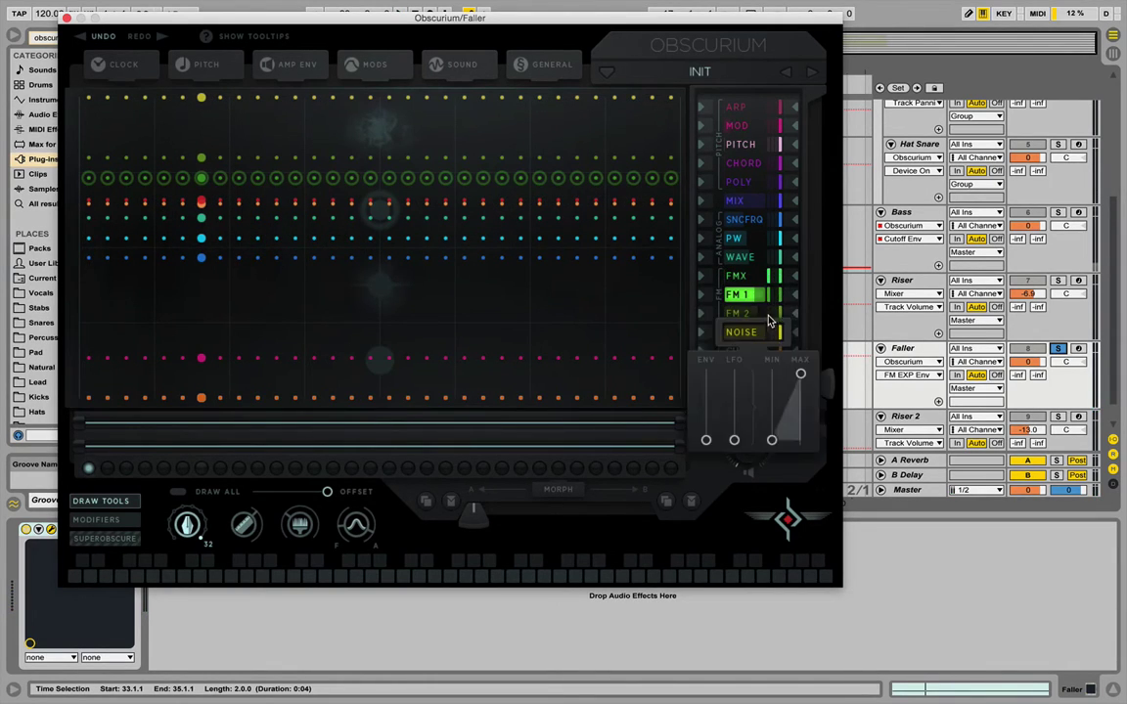
mouse_move(774, 313)
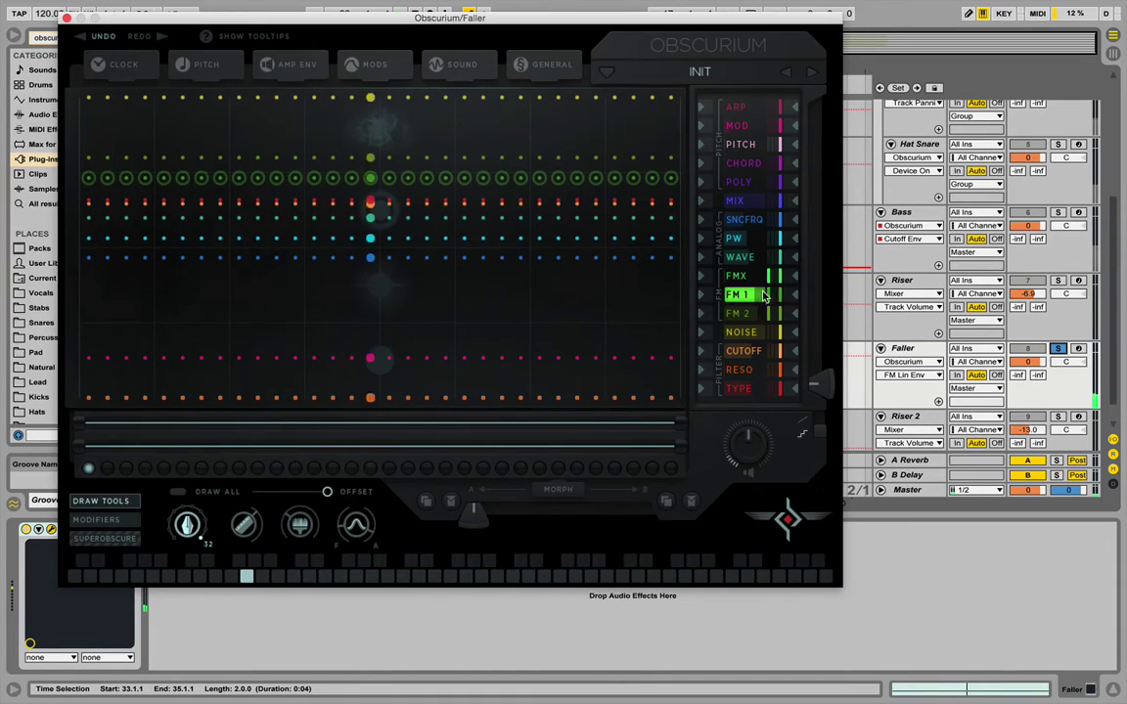
Draw the Cutoff lane as a falling ramp over the first 14 steps, ending at its lowest value, and play it back.
click(746, 352)
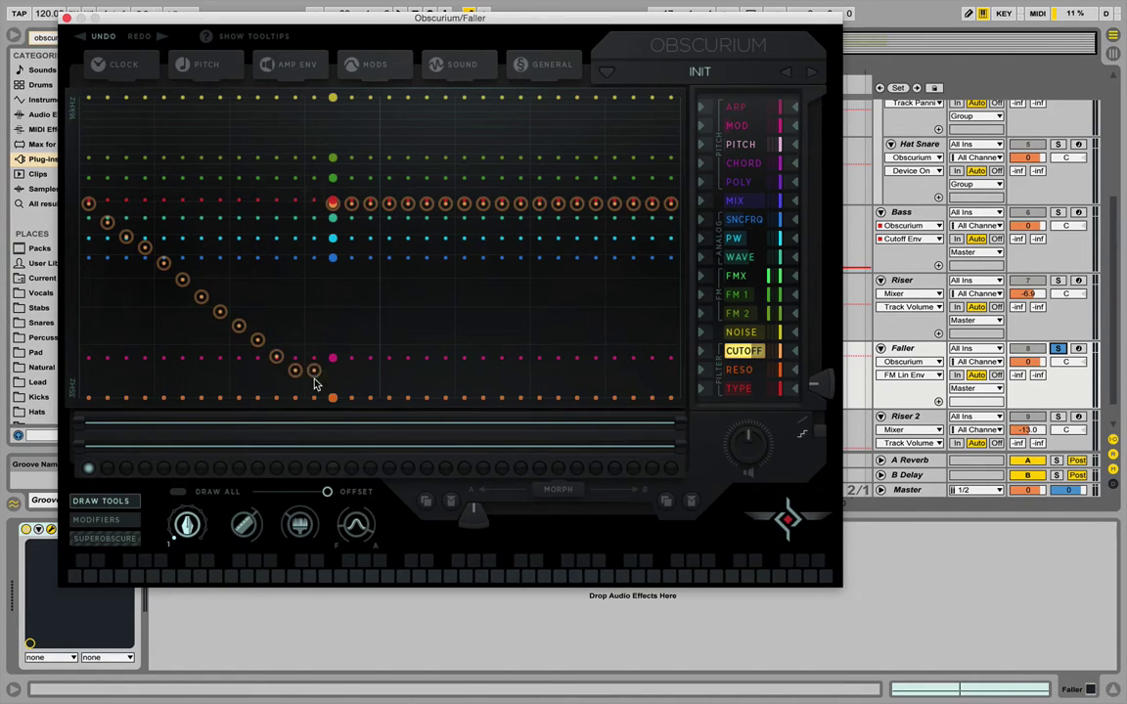
drag(316, 383, 333, 399)
key(space)
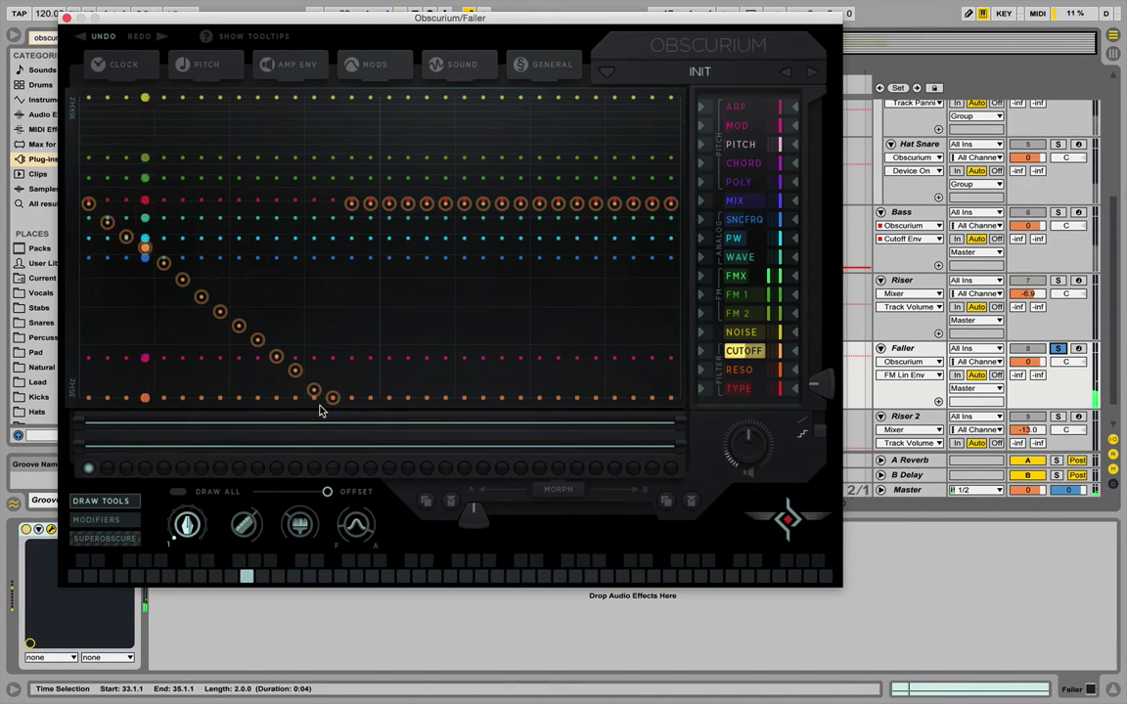
Draw the filter Type lane rising from above bandpass toward highpass until step 10, and falling to lowpass by step 28.
click(736, 389)
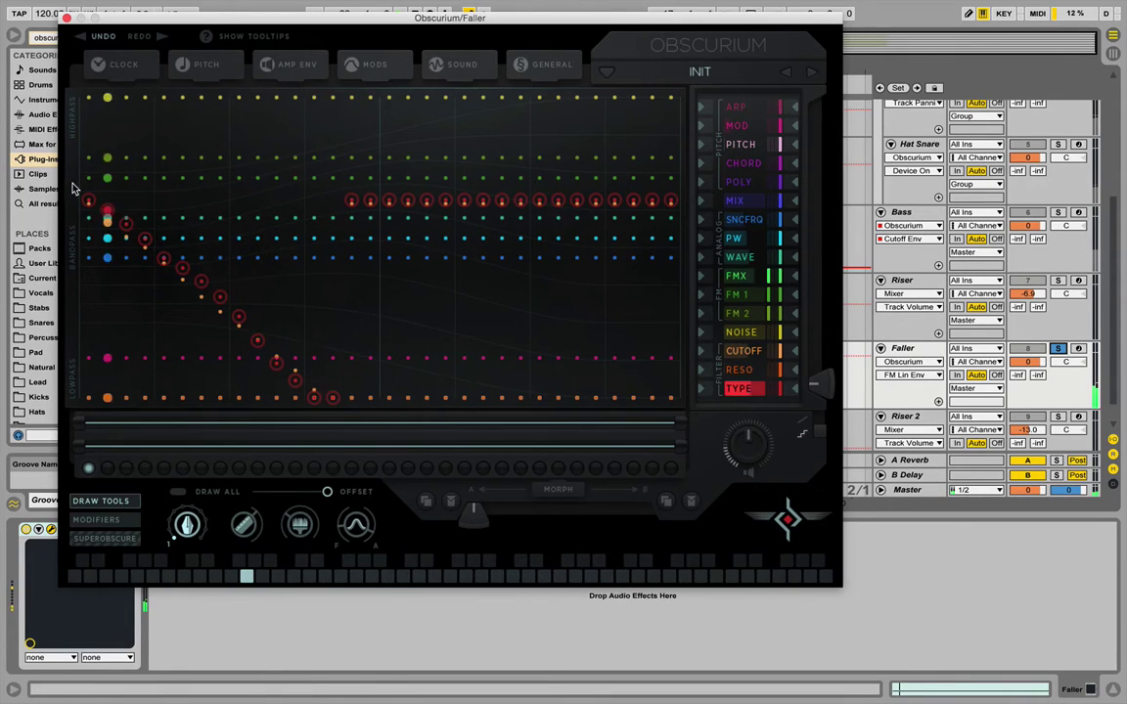
mouse_move(80, 102)
mouse_down()
mouse_move(121, 185)
mouse_move(279, 415)
mouse_up()
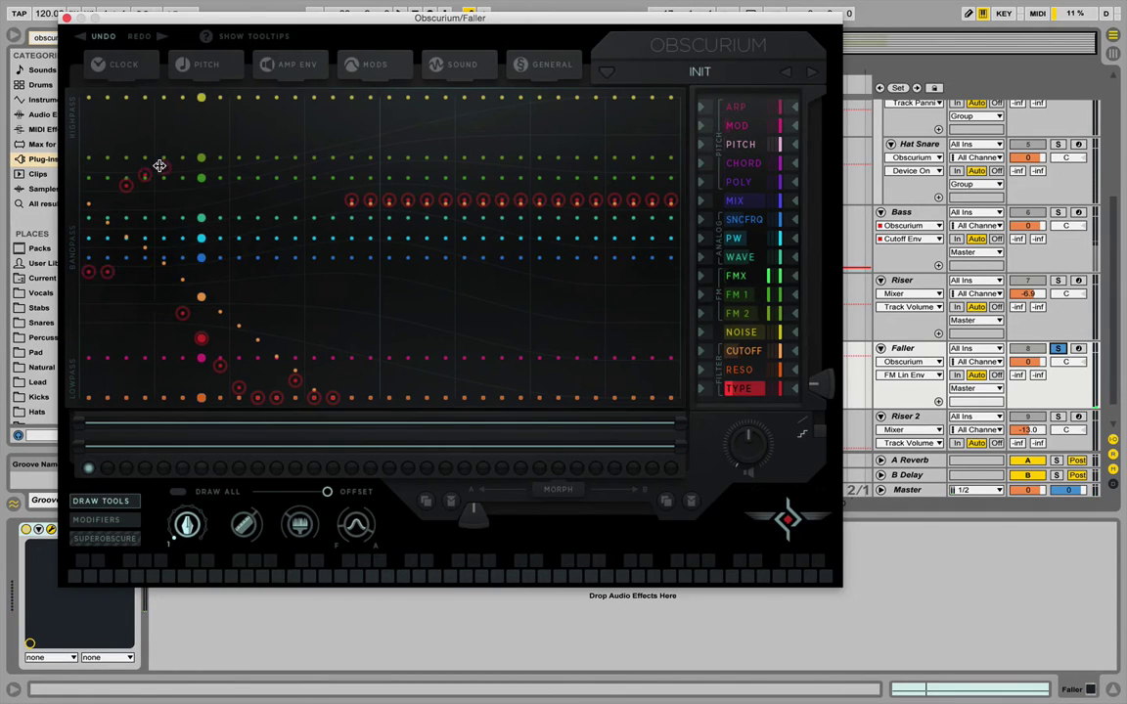
click(81, 192)
click(106, 197)
click(88, 207)
mouse_move(96, 200)
mouse_down()
mouse_move(177, 173)
mouse_move(154, 168)
mouse_move(157, 153)
mouse_move(192, 142)
mouse_move(281, 147)
mouse_move(343, 181)
mouse_move(450, 283)
mouse_move(656, 401)
mouse_up()
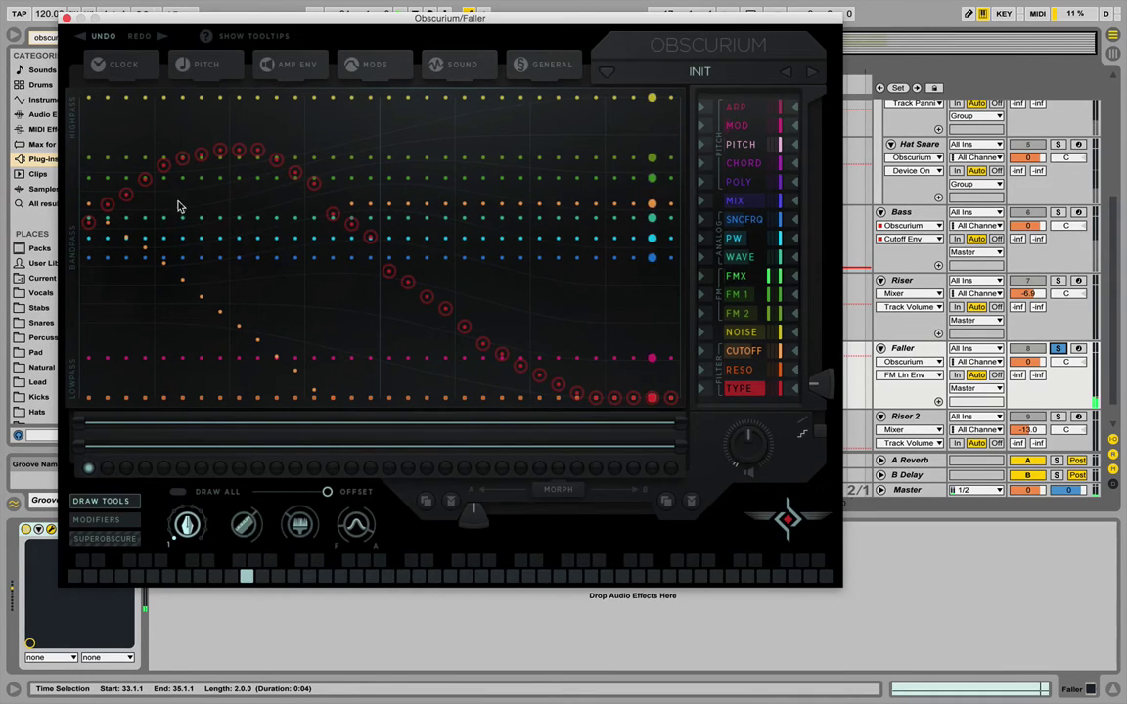
drag(89, 202, 259, 138)
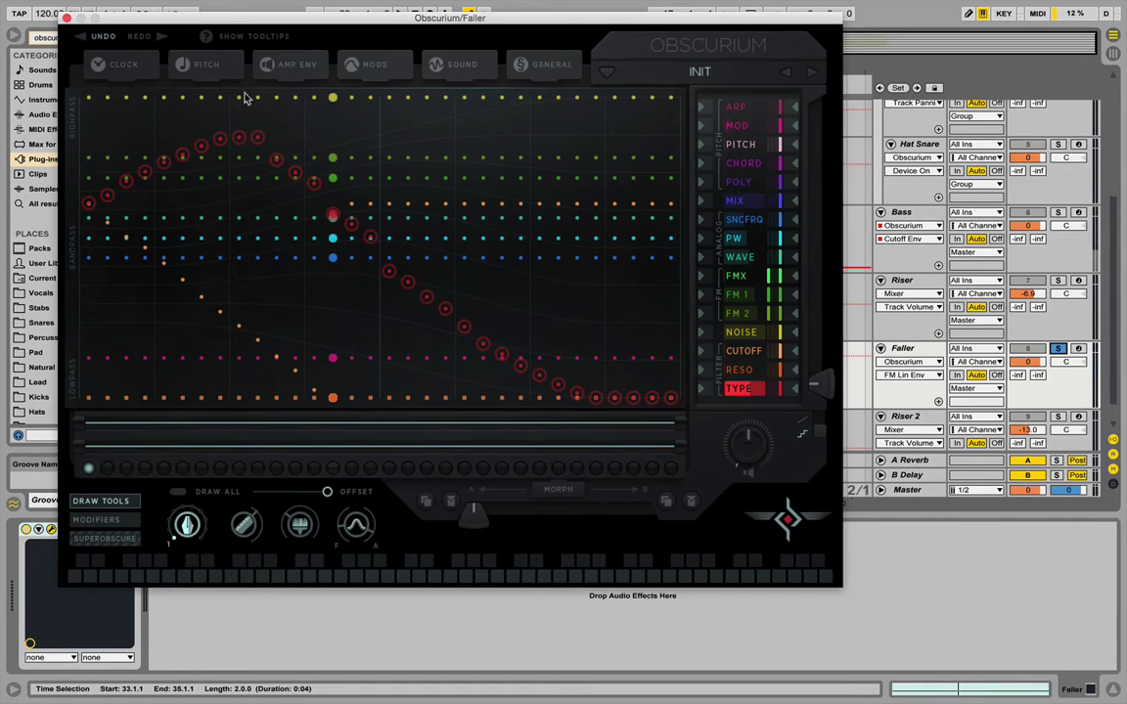
Shift the amp envelope mix fully to the MIDI envelope and draw the Poly lane up to 8 on all steps.
click(284, 65)
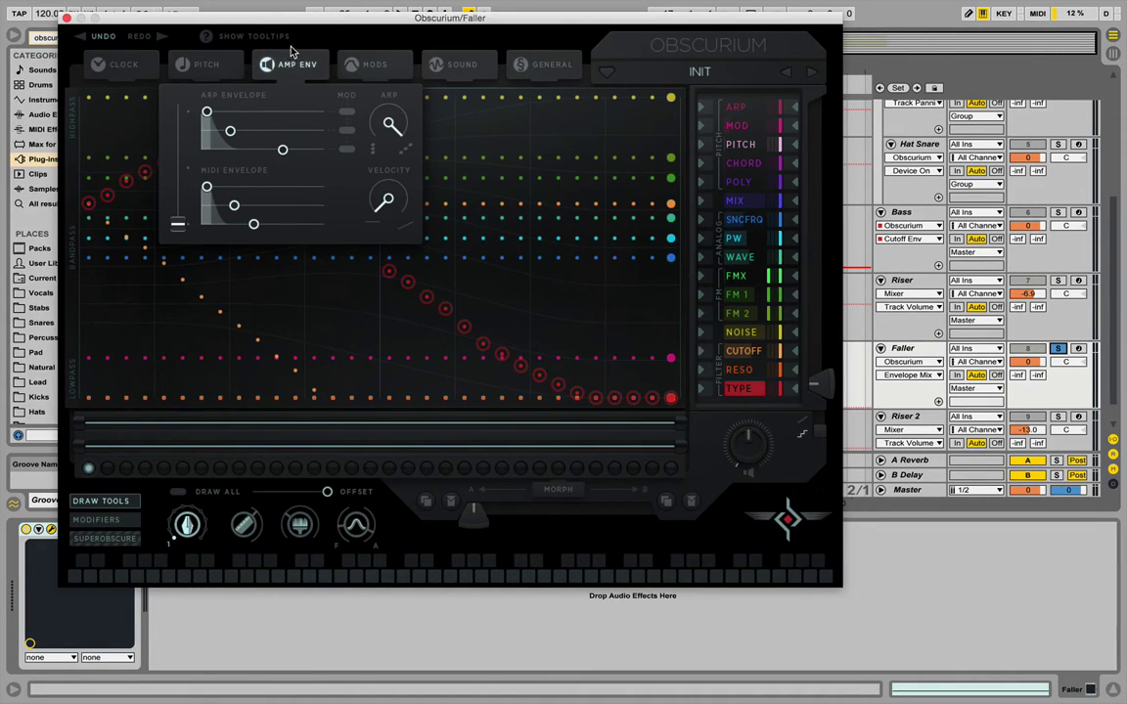
click(738, 183)
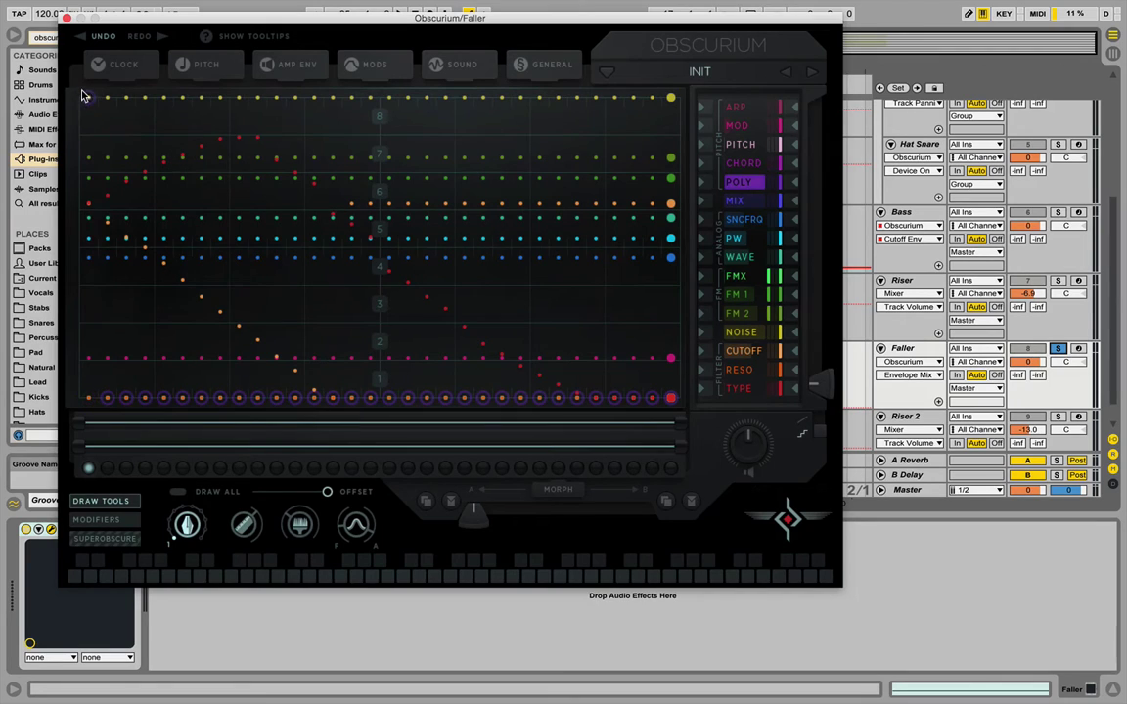
drag(342, 83, 658, 74)
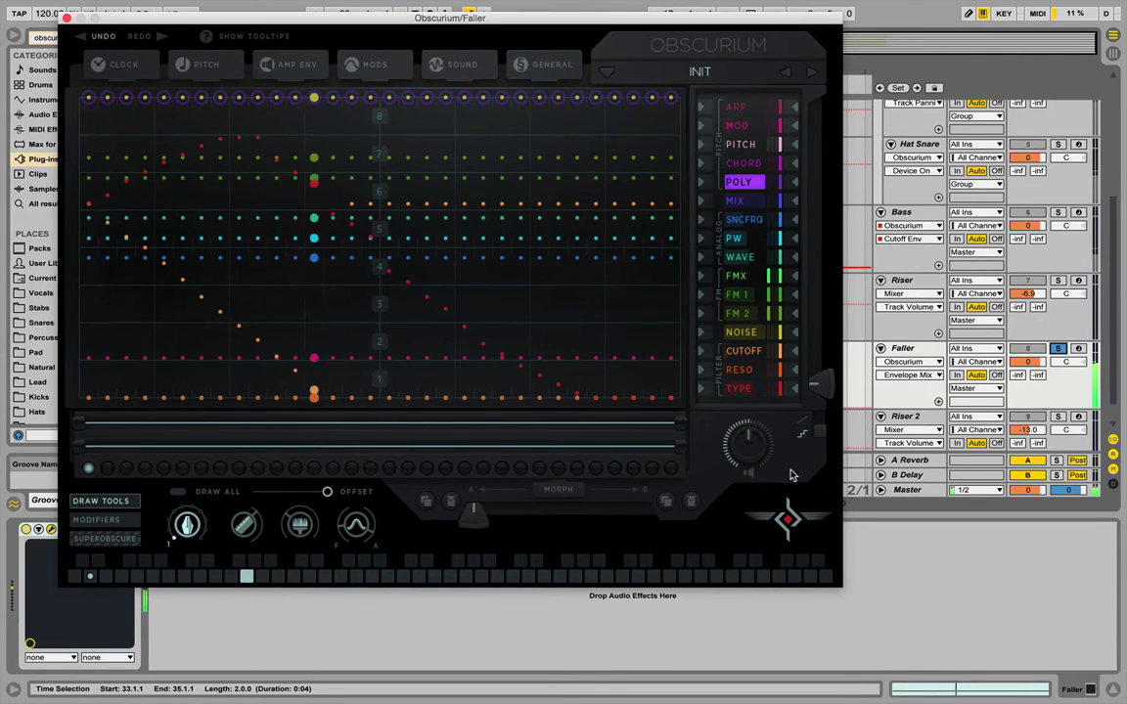
Redraw the Cutoff lane to drop steeply over the first two steps and stay at its lowest value from step 3 onward.
click(733, 354)
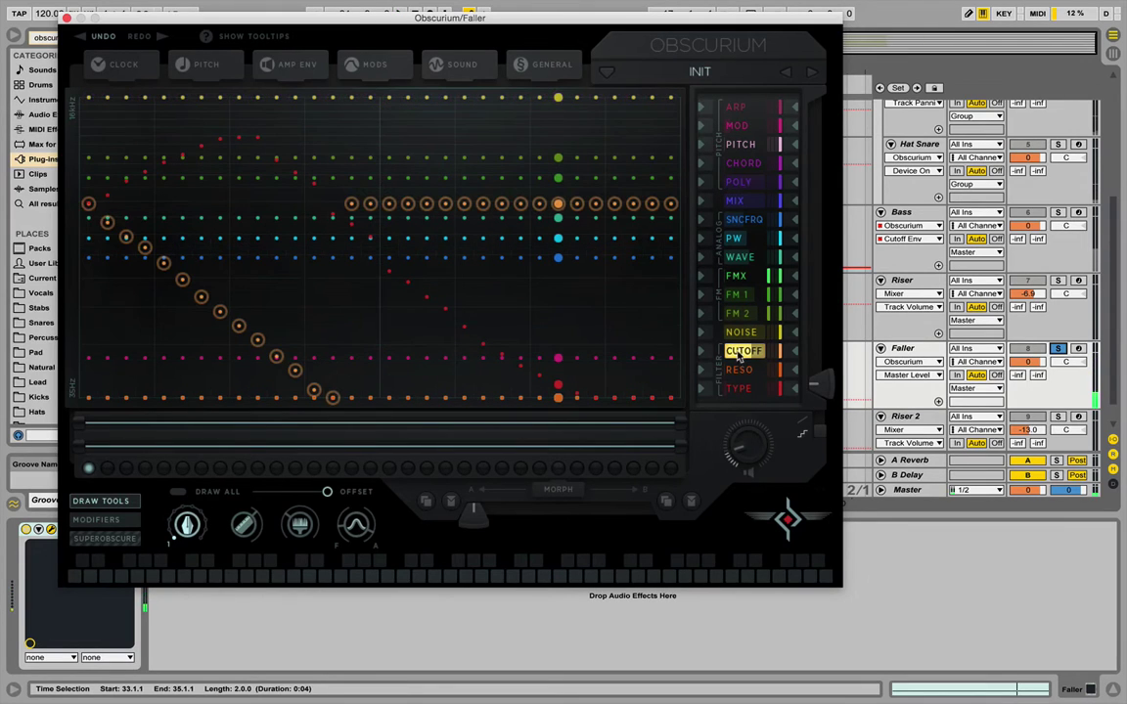
drag(336, 221, 673, 221)
mouse_move(89, 334)
mouse_down()
mouse_move(157, 362)
mouse_move(84, 271)
mouse_move(121, 309)
mouse_move(108, 303)
mouse_move(104, 338)
mouse_move(105, 313)
mouse_move(132, 342)
mouse_move(145, 401)
mouse_up()
drag(474, 493, 782, 556)
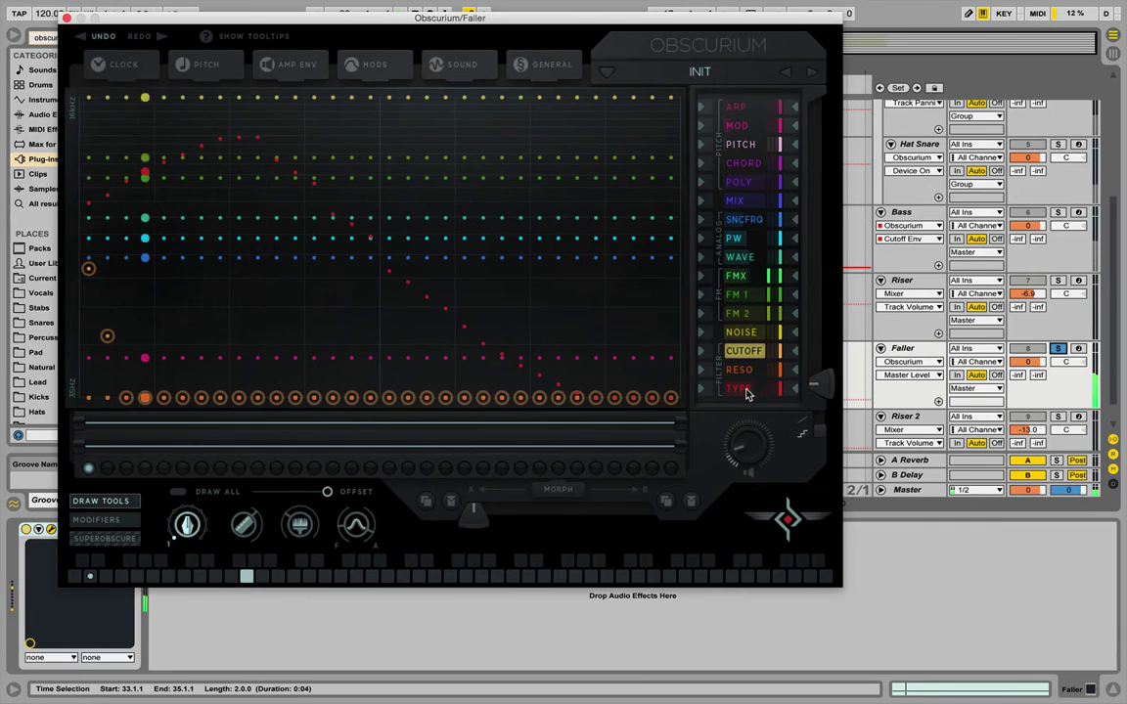
Draw the filter Type lane to full highpass and the Cutoff lane to its maximum from step 3 onward.
click(741, 389)
mouse_move(127, 91)
mouse_down()
mouse_move(421, 39)
mouse_move(762, 38)
mouse_up()
click(744, 350)
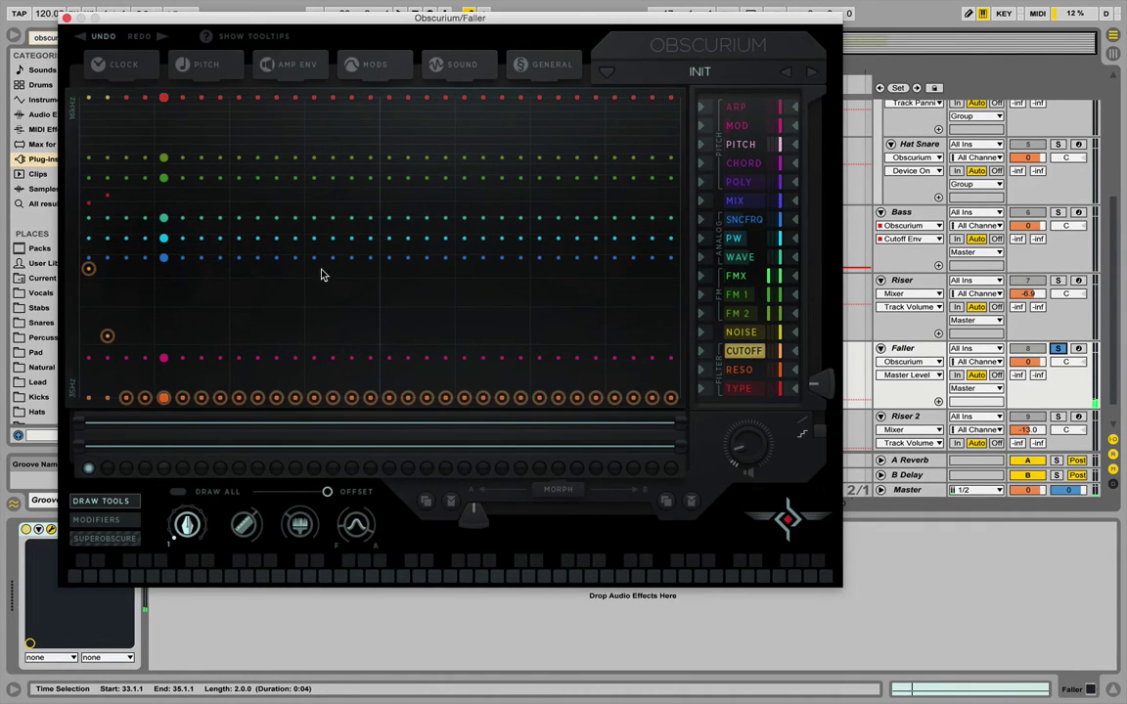
drag(123, 97, 534, 43)
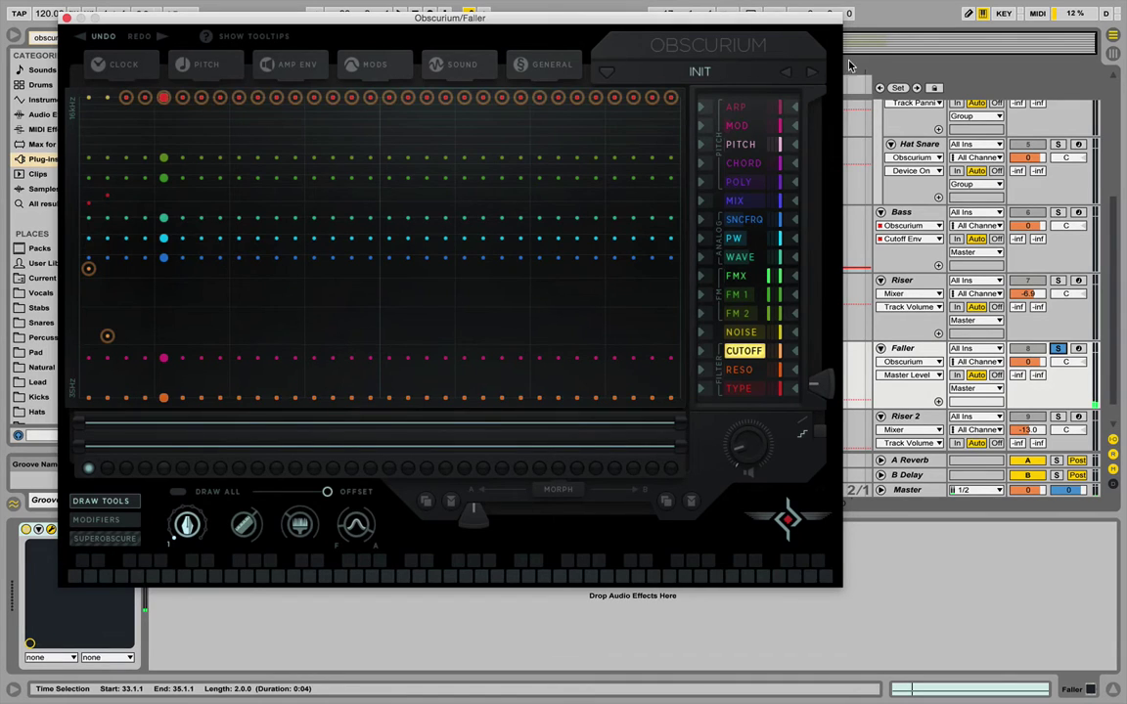
Reshape the Noise lane to fall from its maximum at step 1 to its lowest value from step 7 onward.
click(740, 332)
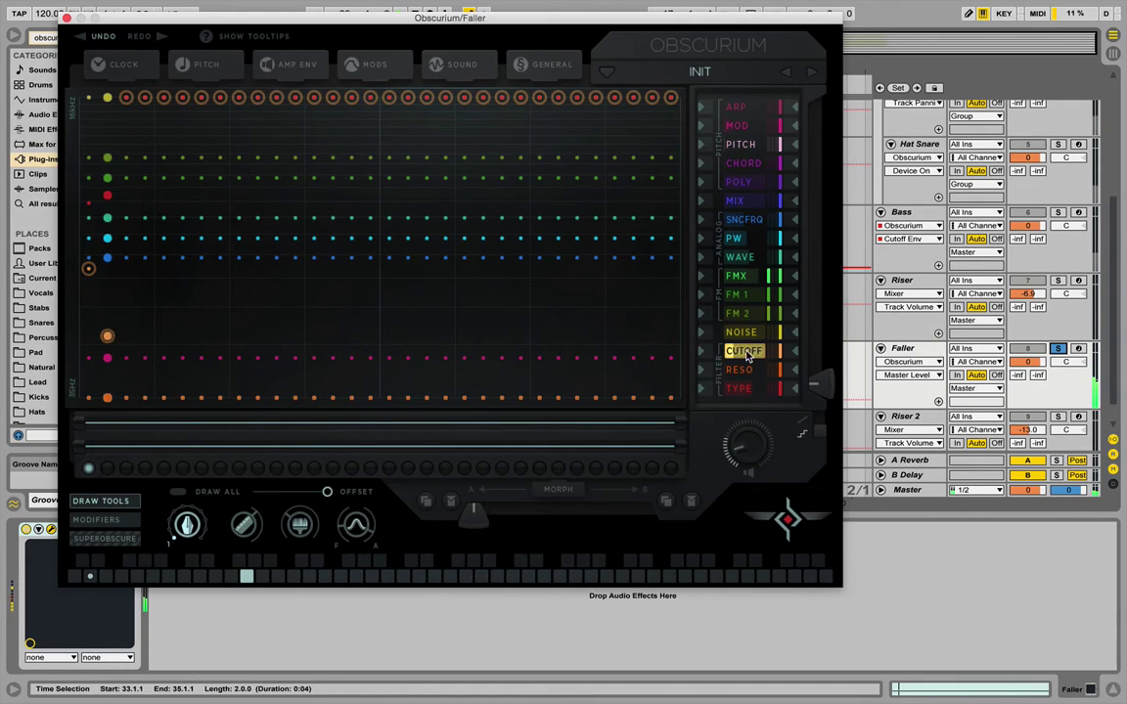
mouse_move(127, 410)
mouse_down()
mouse_move(522, 517)
mouse_move(760, 567)
mouse_up()
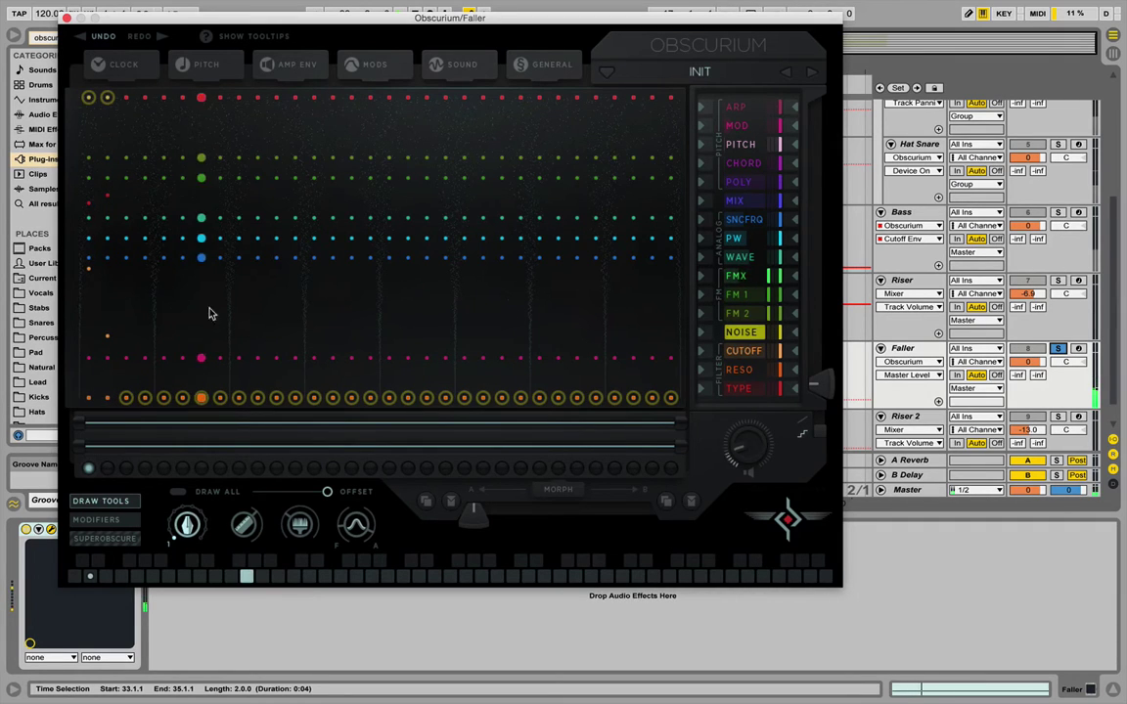
drag(121, 394, 124, 346)
click(125, 240)
click(112, 145)
mouse_move(112, 148)
mouse_down()
mouse_move(121, 214)
mouse_move(181, 397)
mouse_move(155, 355)
mouse_move(163, 346)
mouse_up()
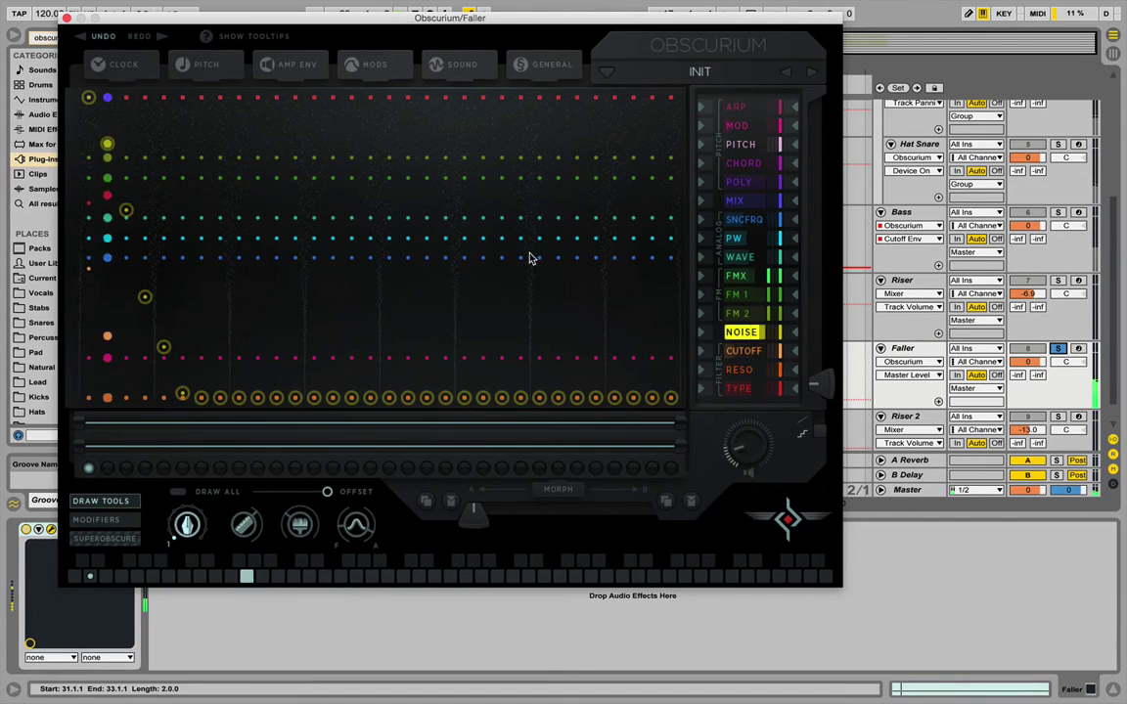
Set Obscurium's octave to +12 in the pitch settings.
click(176, 64)
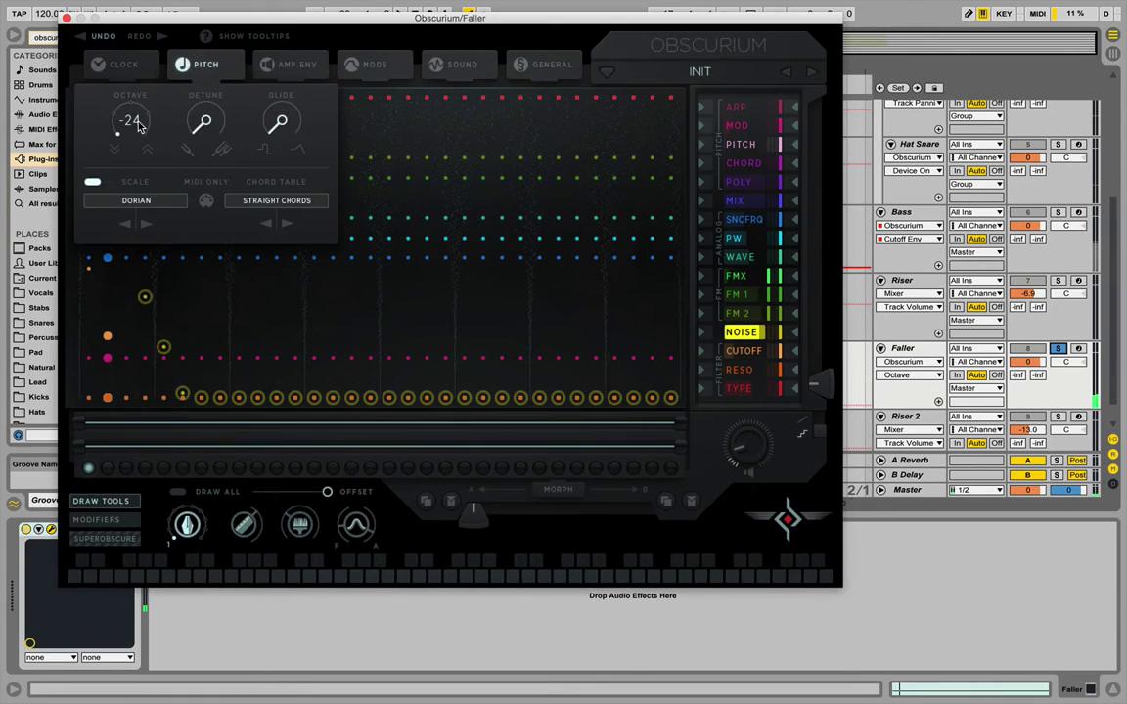
drag(136, 102, 133, 5)
drag(138, 142, 140, 196)
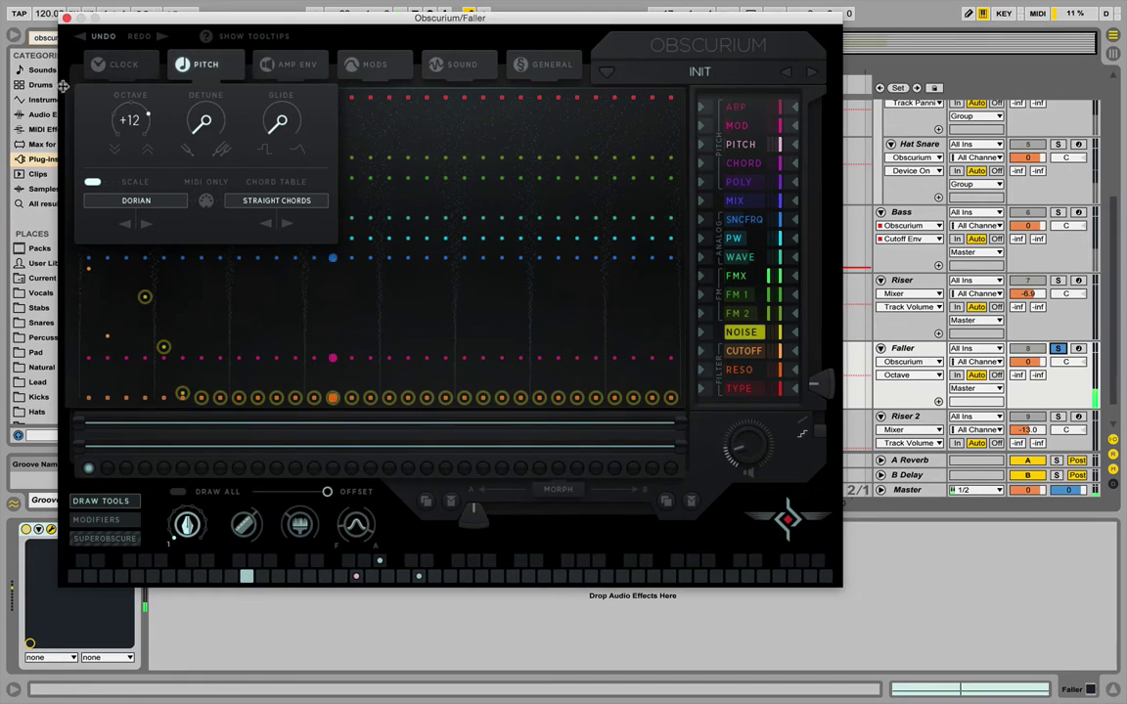
Lower step 2 of the Noise lane and display the Arp lane.
click(194, 67)
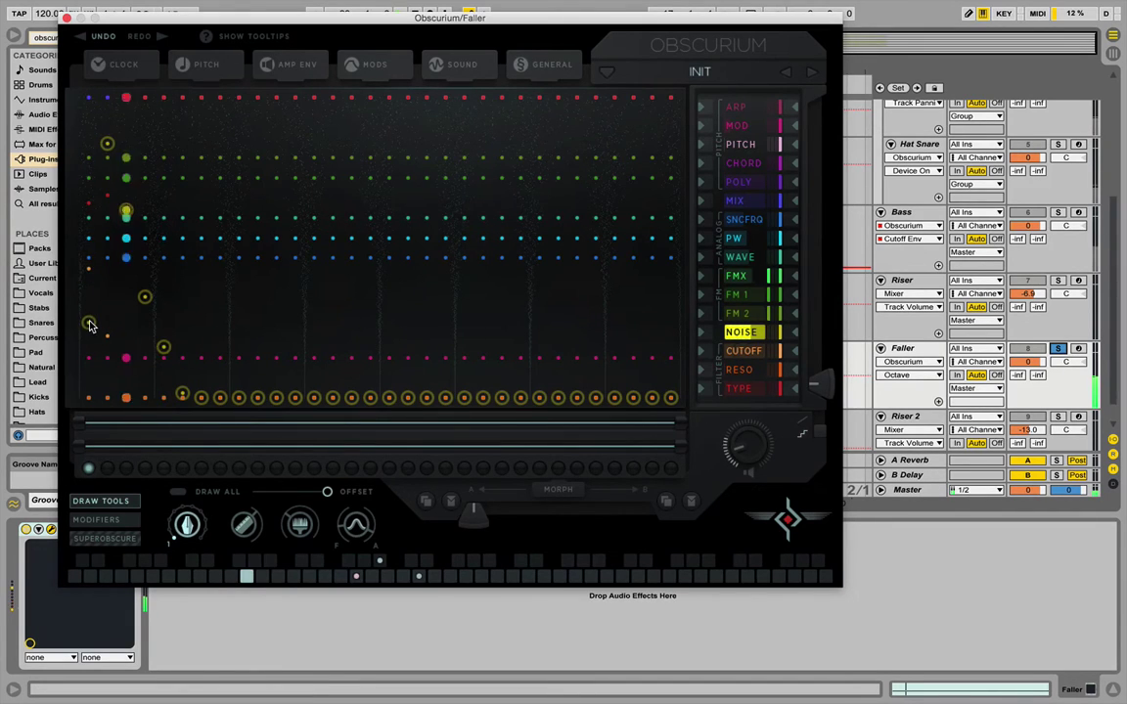
click(106, 176)
click(750, 108)
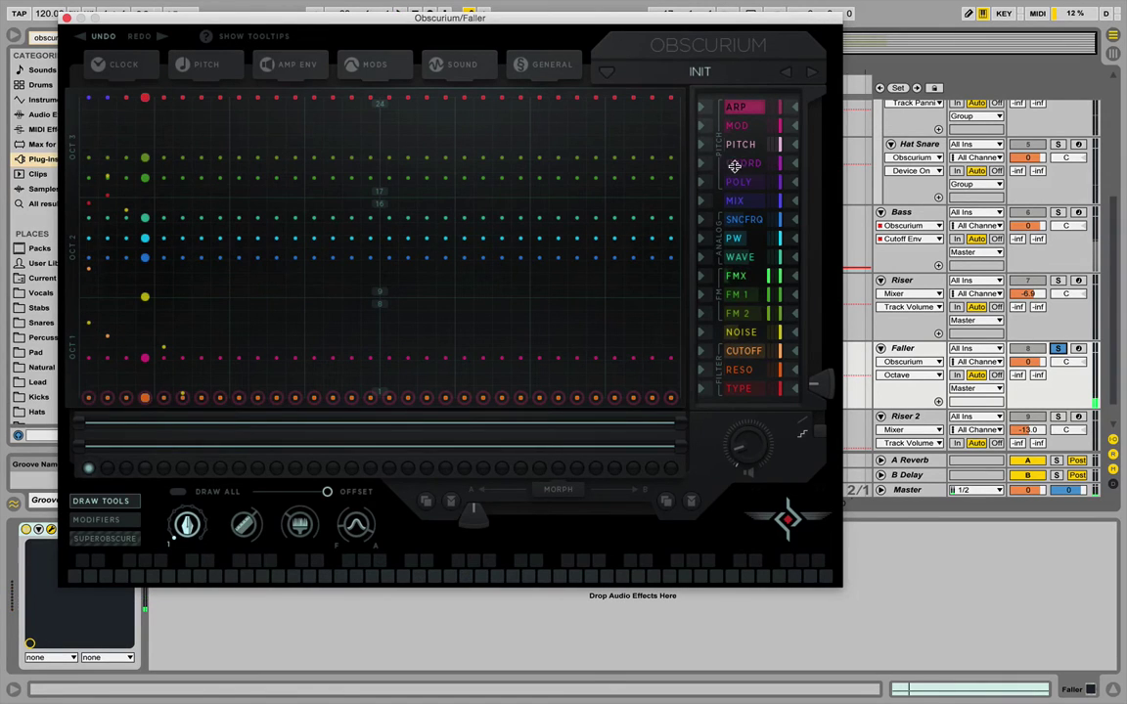
Unsolo the Faller track, set its volume to -4.7, and play the full arrangement from bar 31.
click(1058, 349)
drag(1031, 362, 1032, 384)
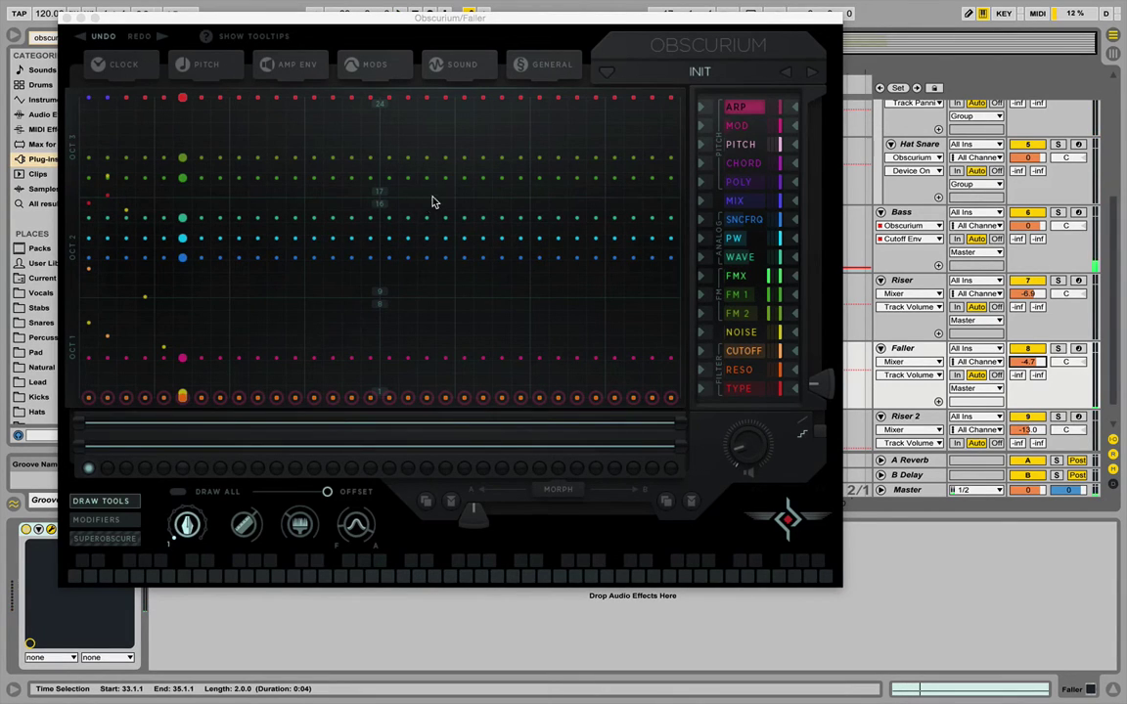
click(66, 17)
click(566, 310)
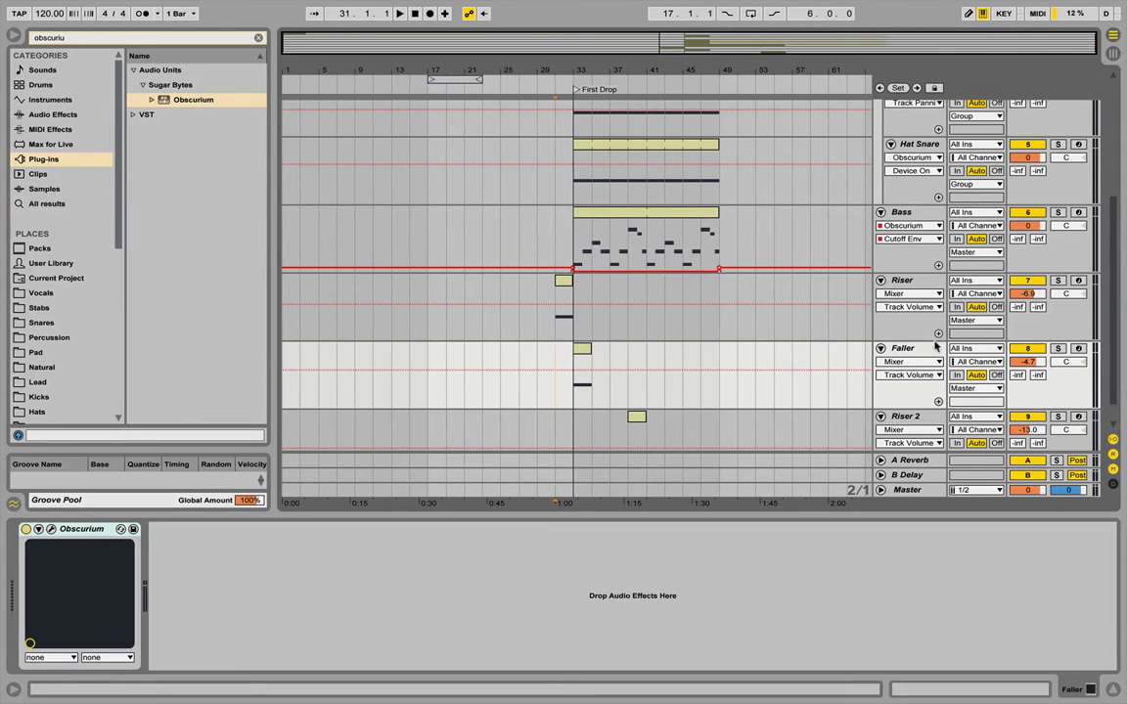
key(space)
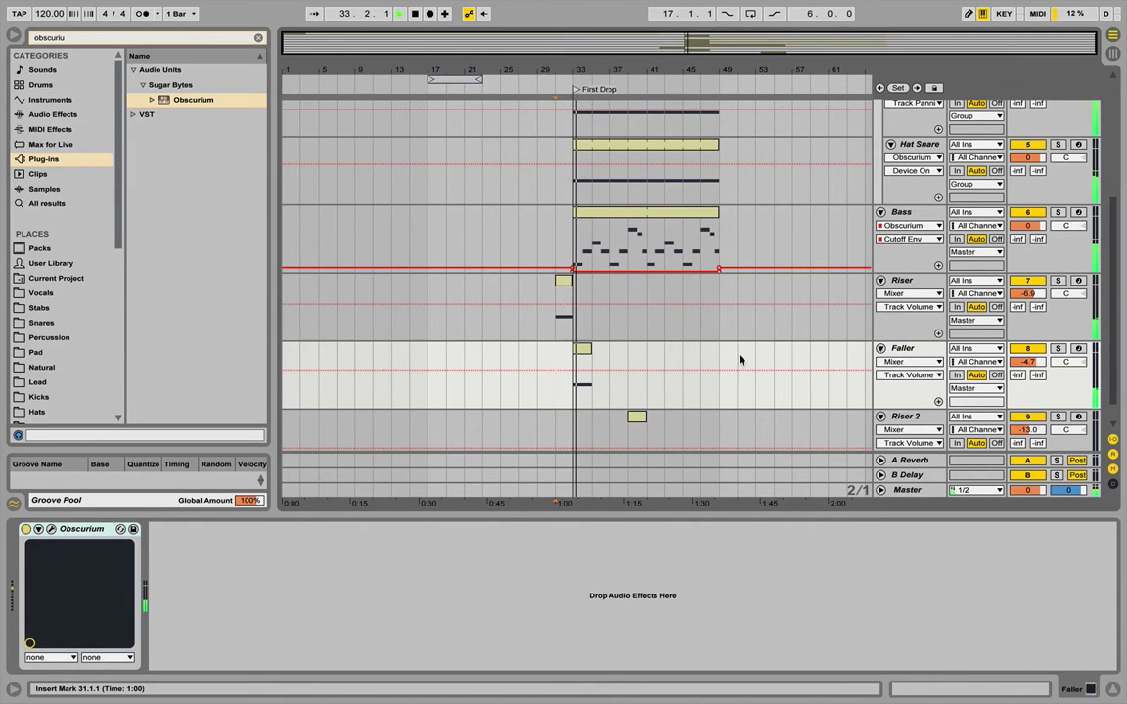
Set the Riser track's volume to -13.4 and replay the transition into the First Drop.
drag(1036, 294, 1036, 317)
key(Down)
key(space)
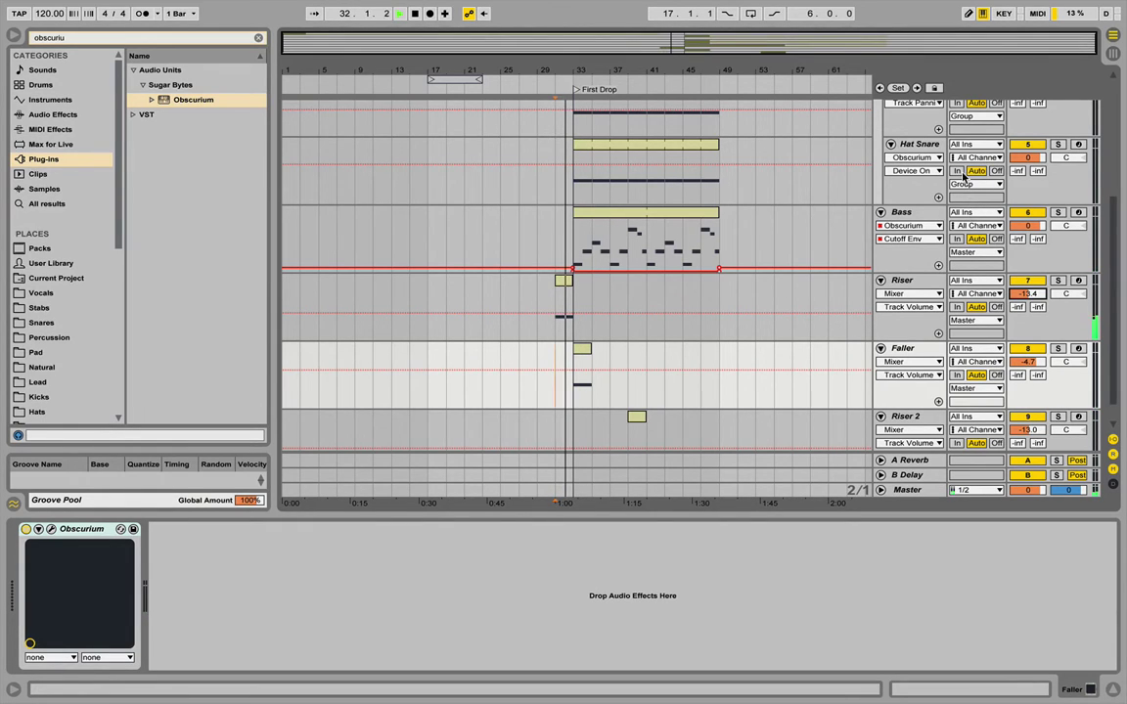
key(space)
Reopen the Faller track's Obscurium and adjust the Delay mix and delay time in its sound settings.
double_click(906, 349)
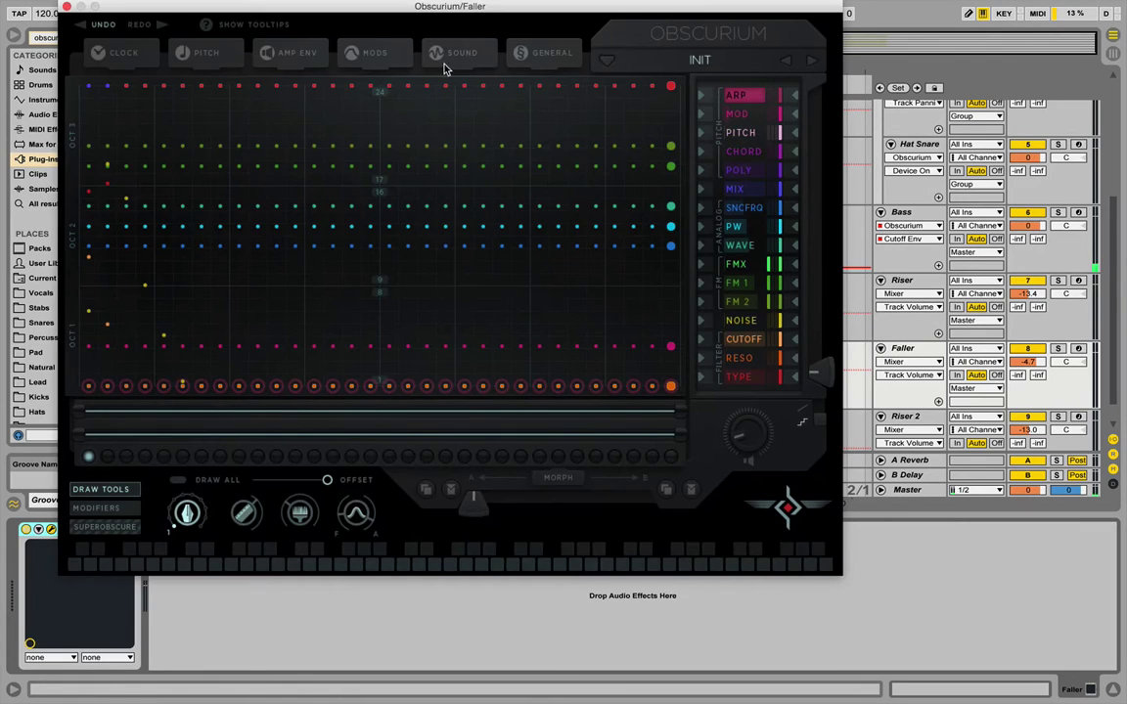
click(445, 64)
click(451, 58)
mouse_move(445, 49)
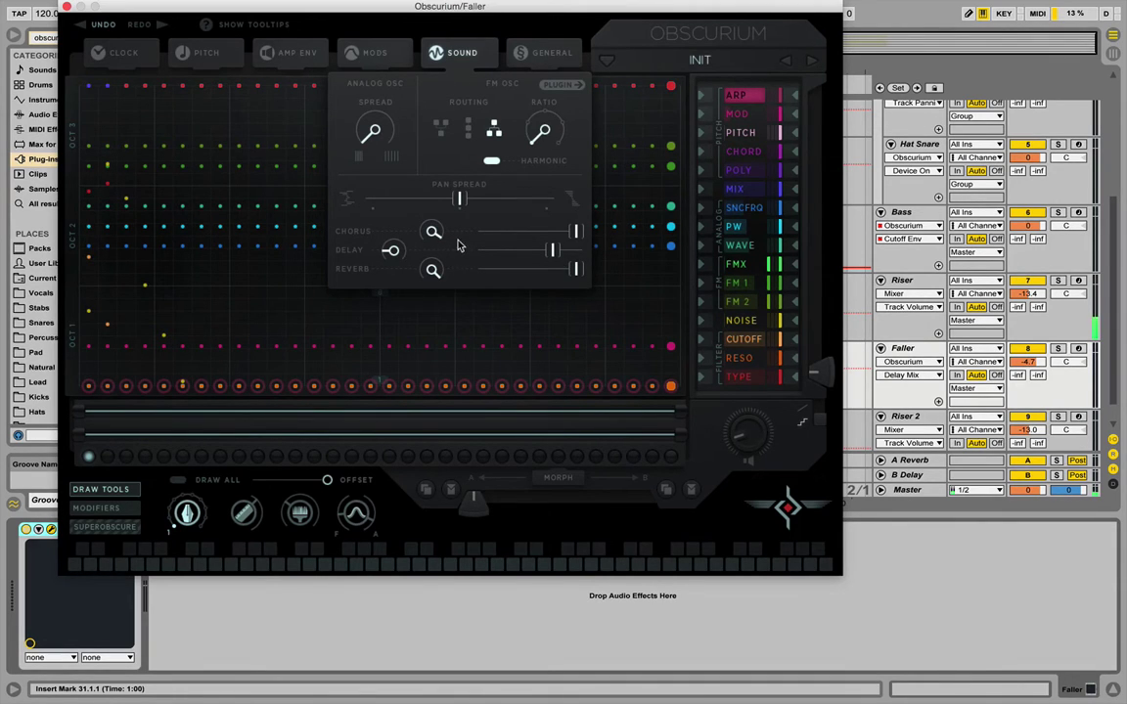
drag(390, 252, 391, 256)
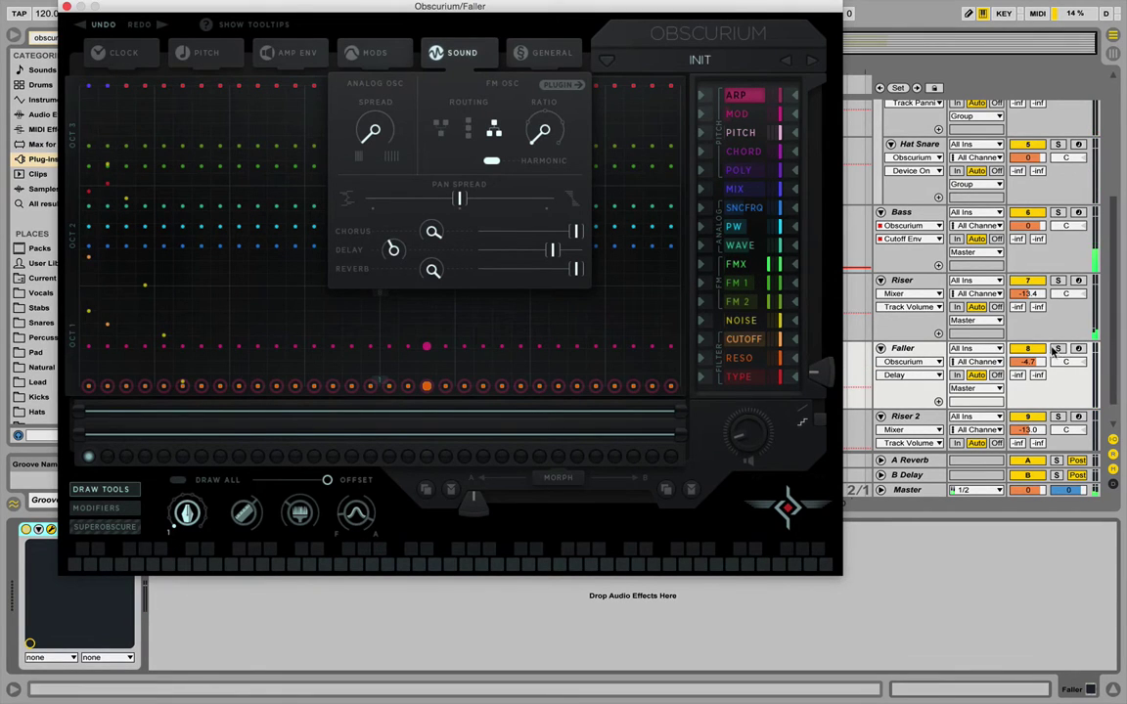
Solo the Faller track, select its two-bar clip from bar 33 to 35, and play it.
click(1056, 349)
click(66, 7)
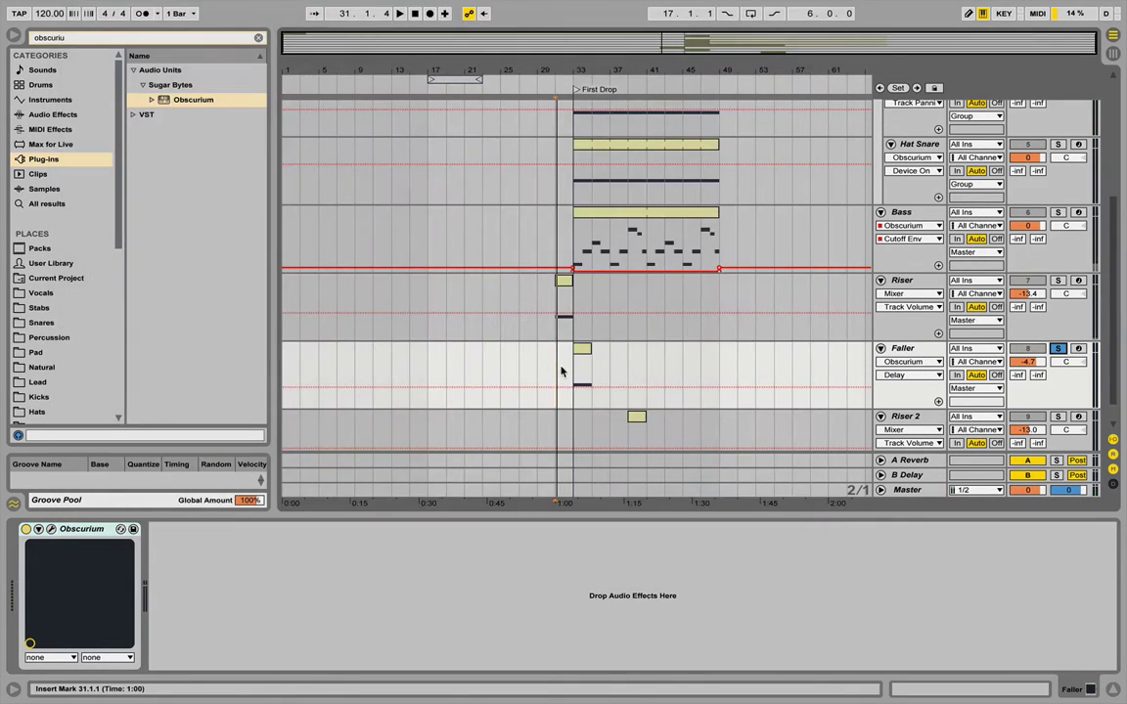
drag(574, 372, 586, 372)
key(space)
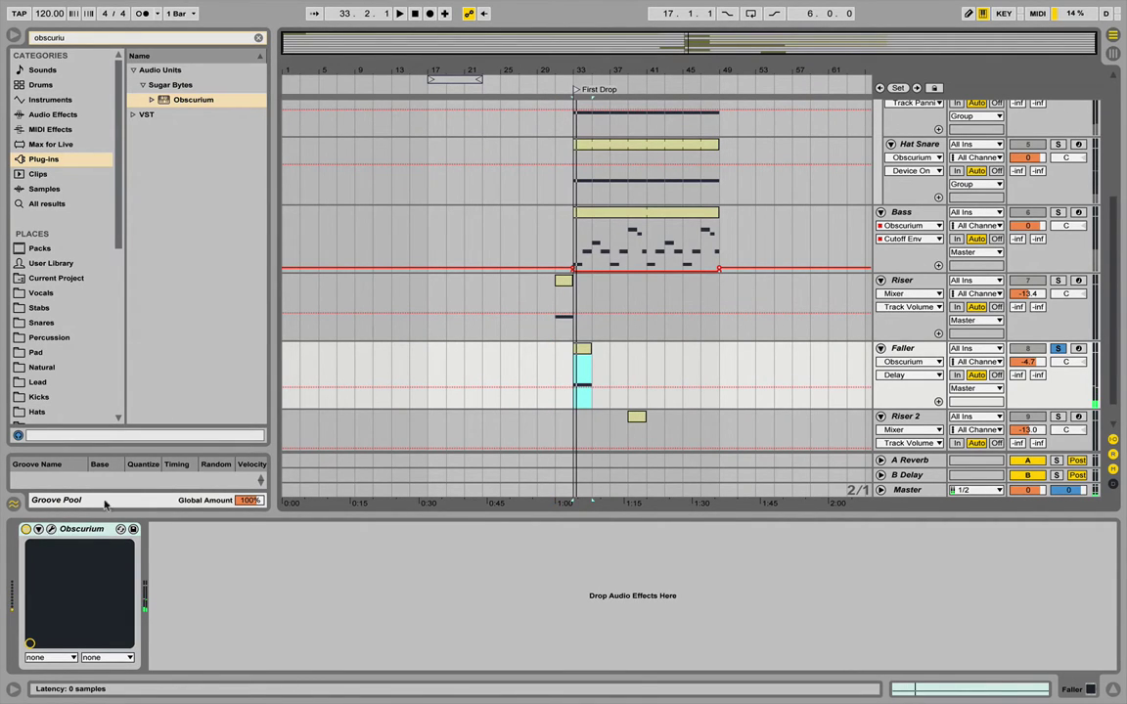
Raise the Delay mix to its maximum and readjust the delay time in the Faller's Obscurium sound settings.
key(super+alt+p)
click(461, 53)
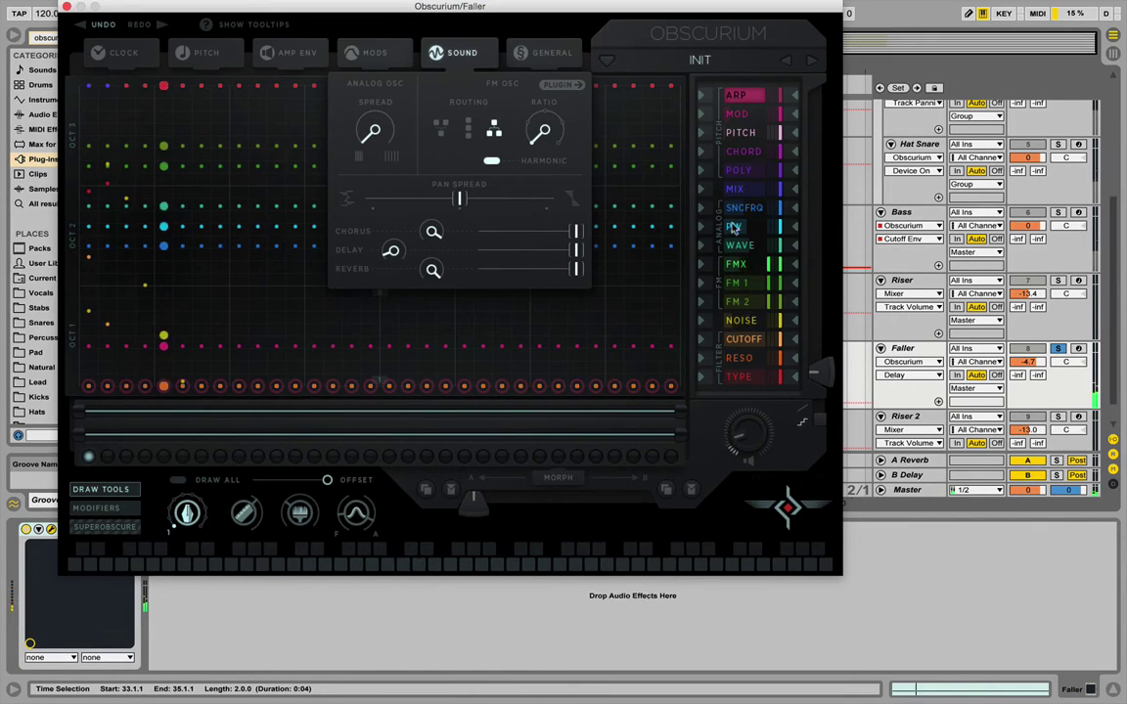
Redraw the filter Type lane to rise to a peak around step 12 and fall to full lowpass at the end.
click(747, 379)
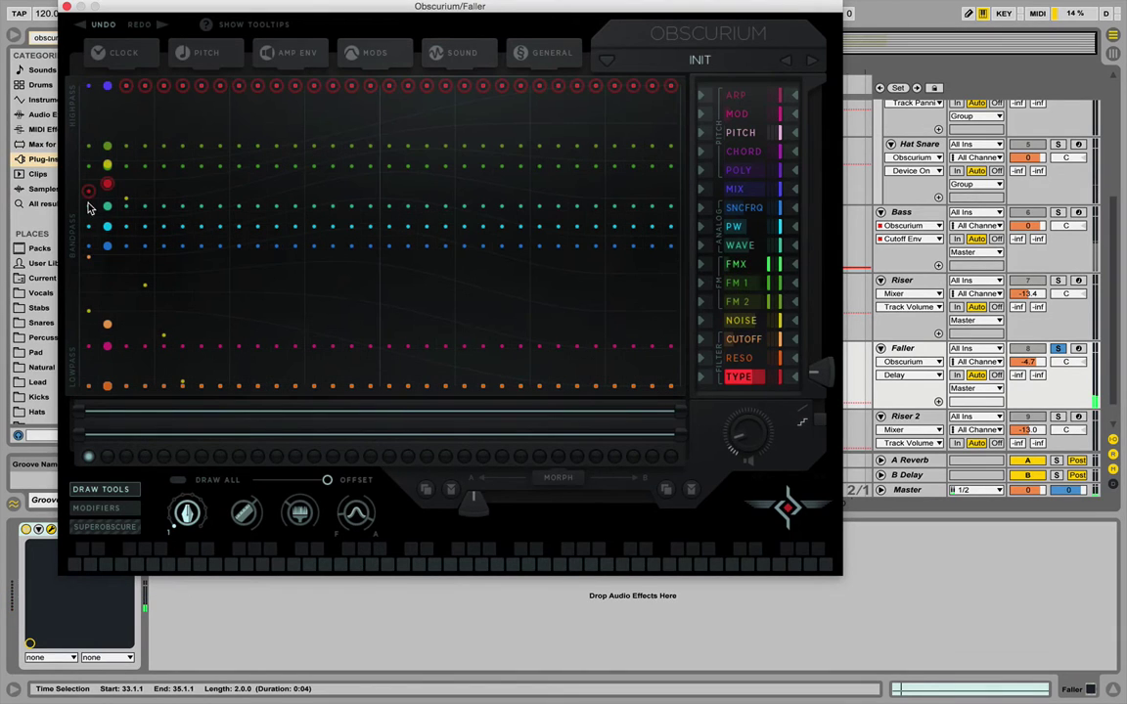
click(105, 274)
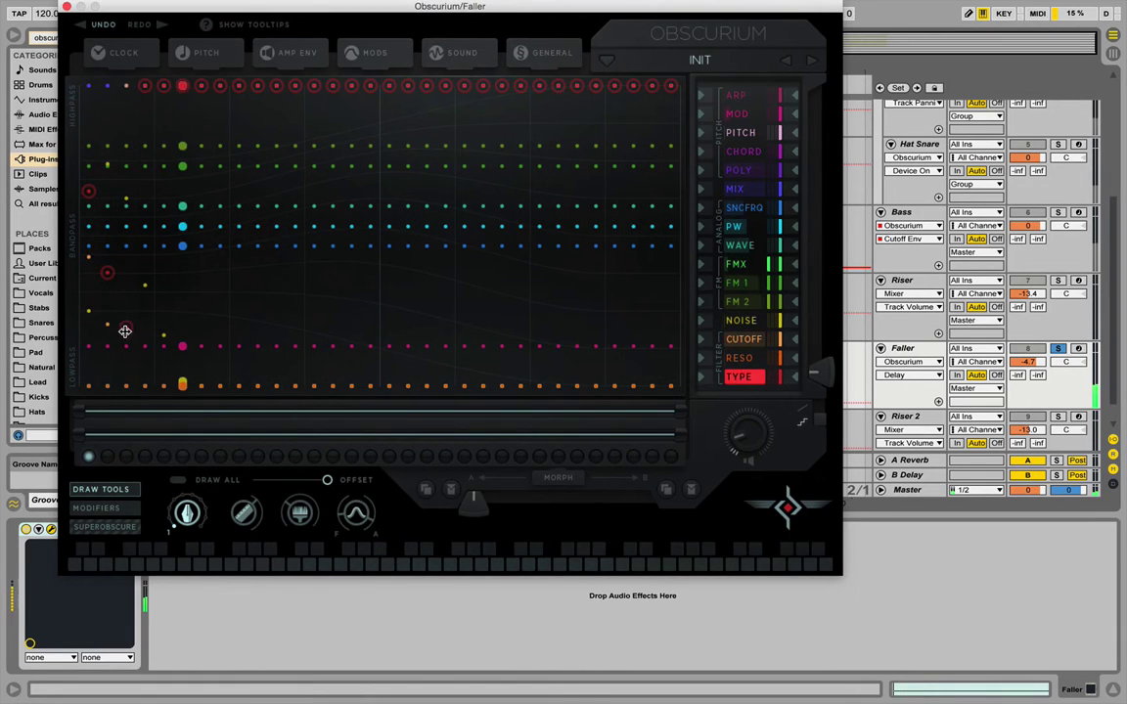
mouse_move(125, 331)
mouse_down()
mouse_move(129, 279)
mouse_move(150, 266)
mouse_move(163, 318)
mouse_up()
mouse_move(169, 373)
mouse_down()
mouse_move(147, 379)
mouse_move(138, 234)
mouse_move(159, 274)
mouse_move(307, 199)
mouse_move(665, 391)
mouse_up()
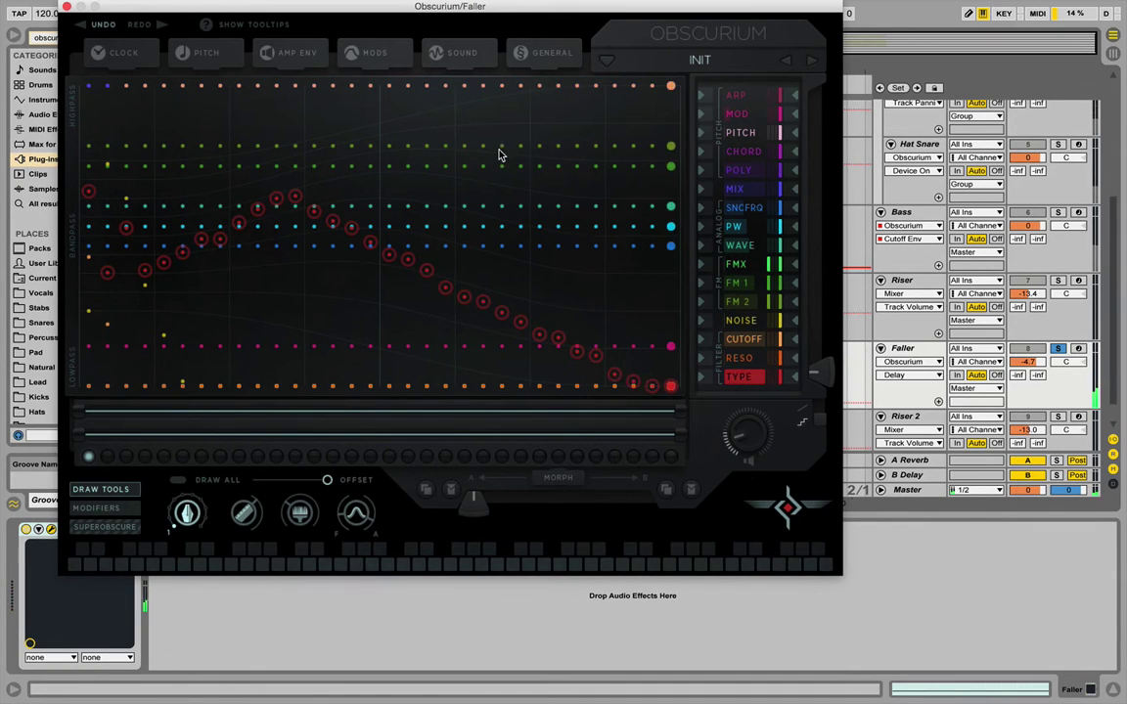
Lower the Poly lane to 2 across all steps, with the pen width set to 32.
click(744, 171)
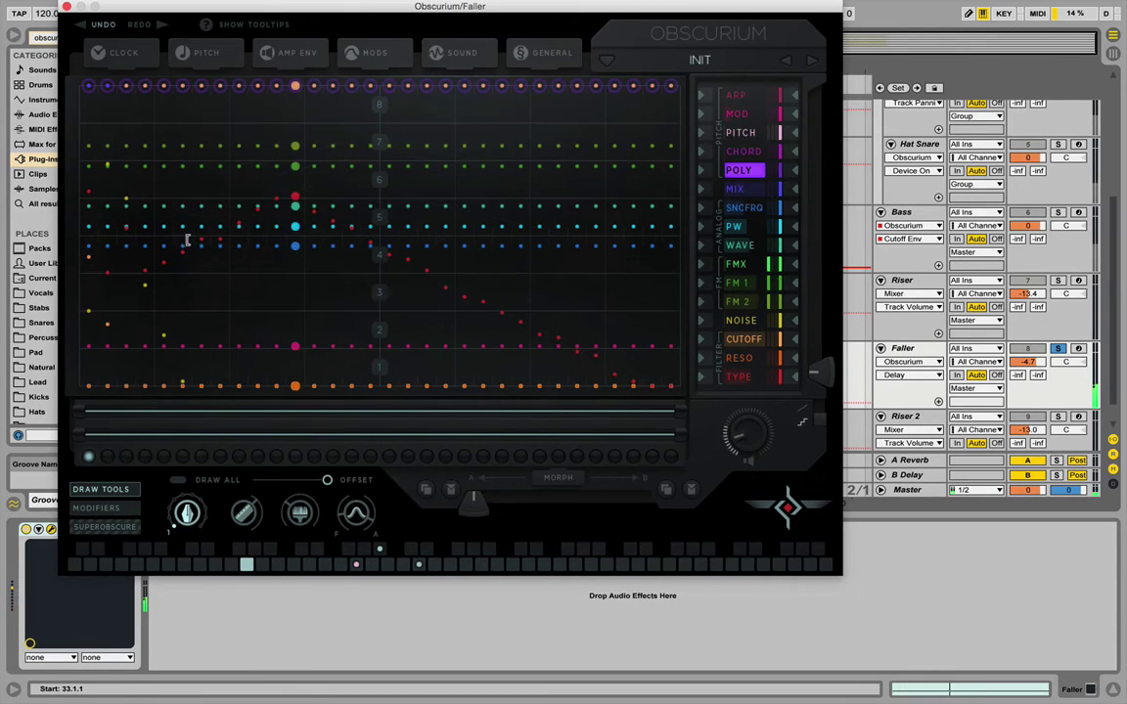
mouse_move(122, 324)
mouse_down()
mouse_move(425, 346)
mouse_move(599, 352)
mouse_up()
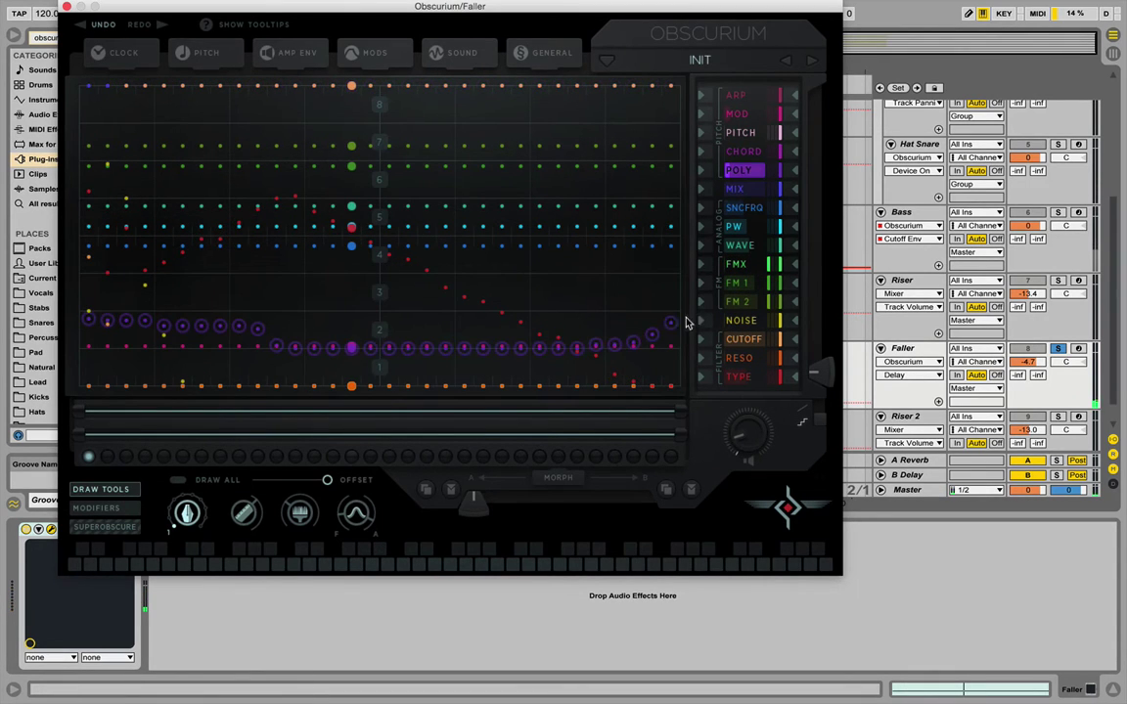
drag(645, 316, 370, 339)
drag(93, 318, 80, 359)
click(82, 350)
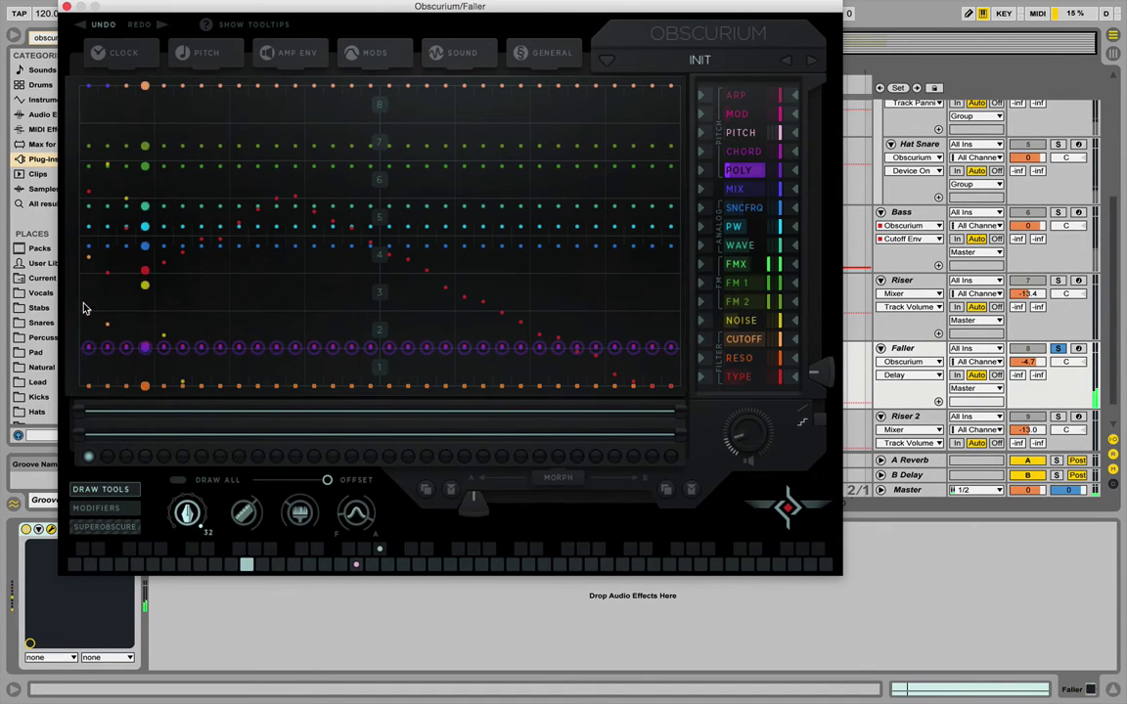
Try several voice counts on the Poly lane and settle all steps at 3.
click(85, 307)
click(83, 258)
click(83, 186)
click(84, 318)
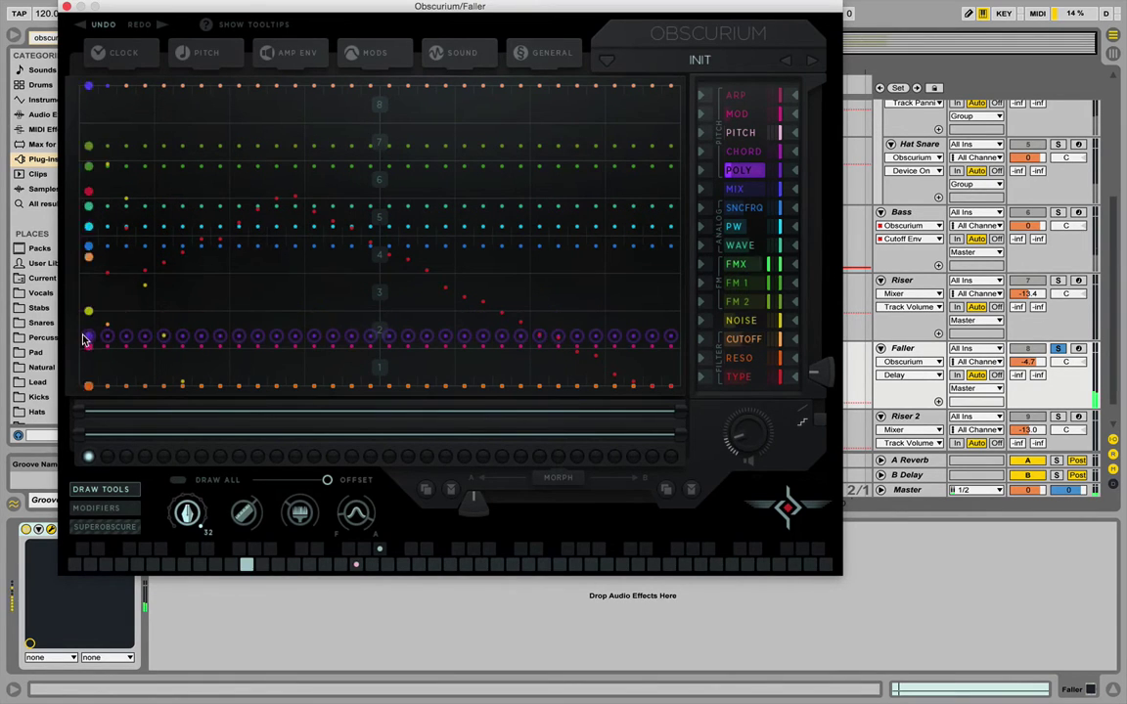
click(83, 349)
drag(84, 349, 78, 305)
Raise the Chord lane on all steps to a level between 9 and 13.
click(743, 152)
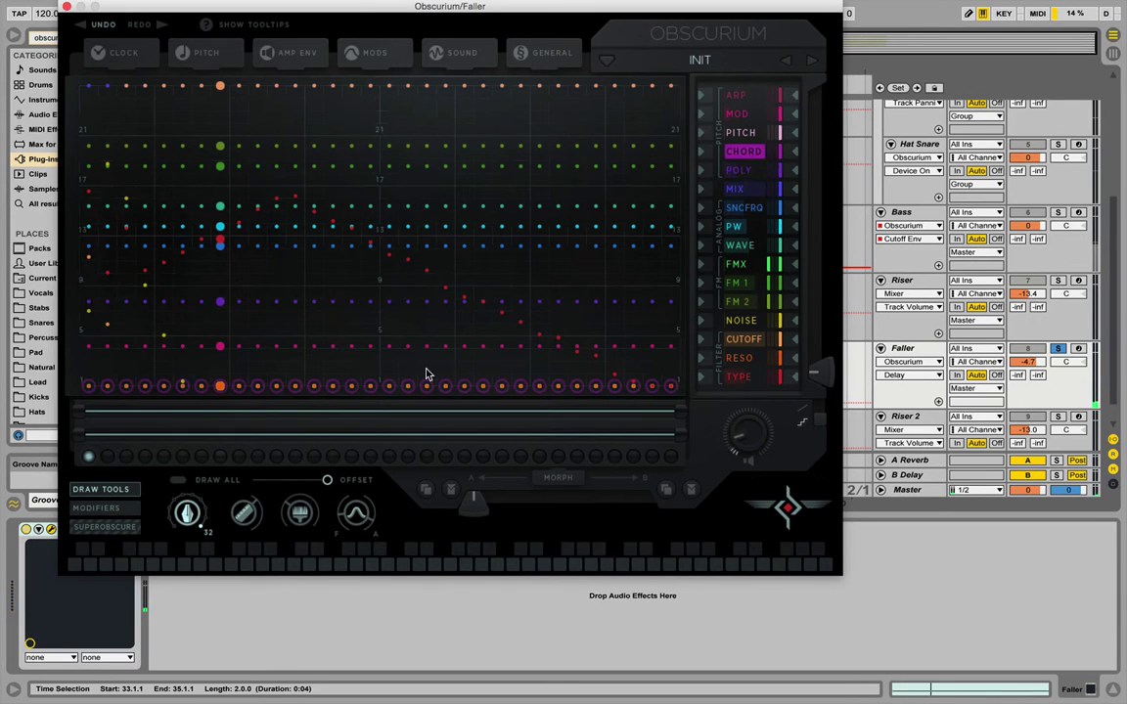
drag(89, 391, 88, 252)
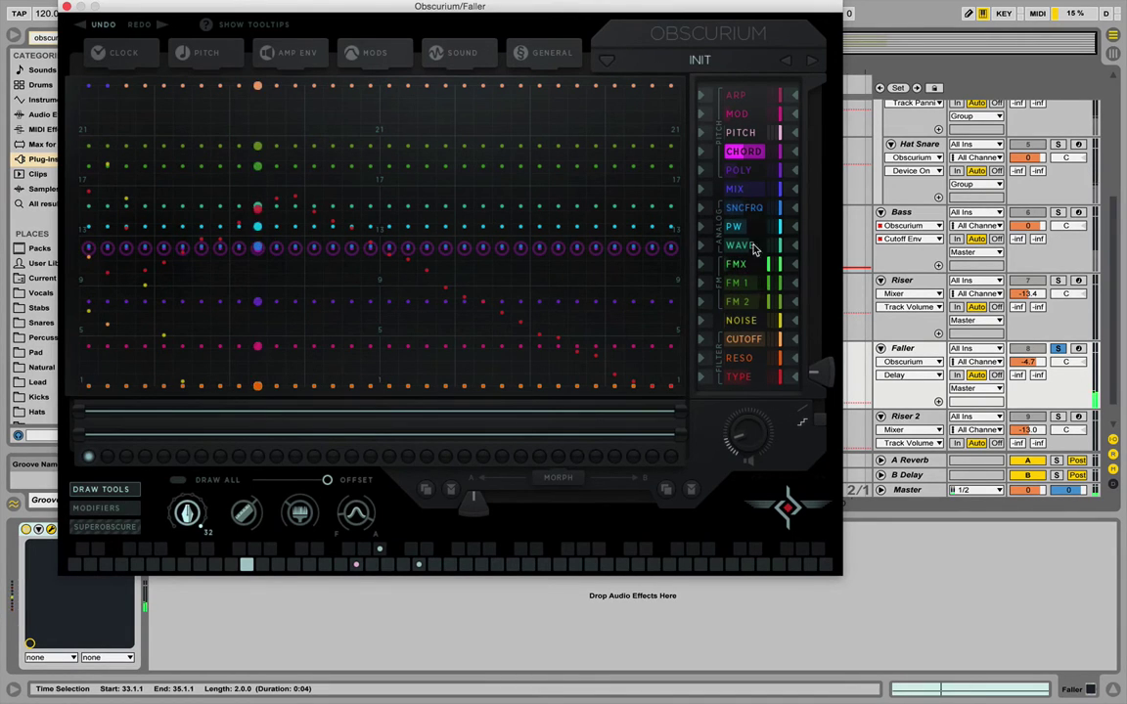
Lower the FM 1 lane to its minimum on all steps and reduce the FM 1 and FMX envelope amounts.
click(739, 285)
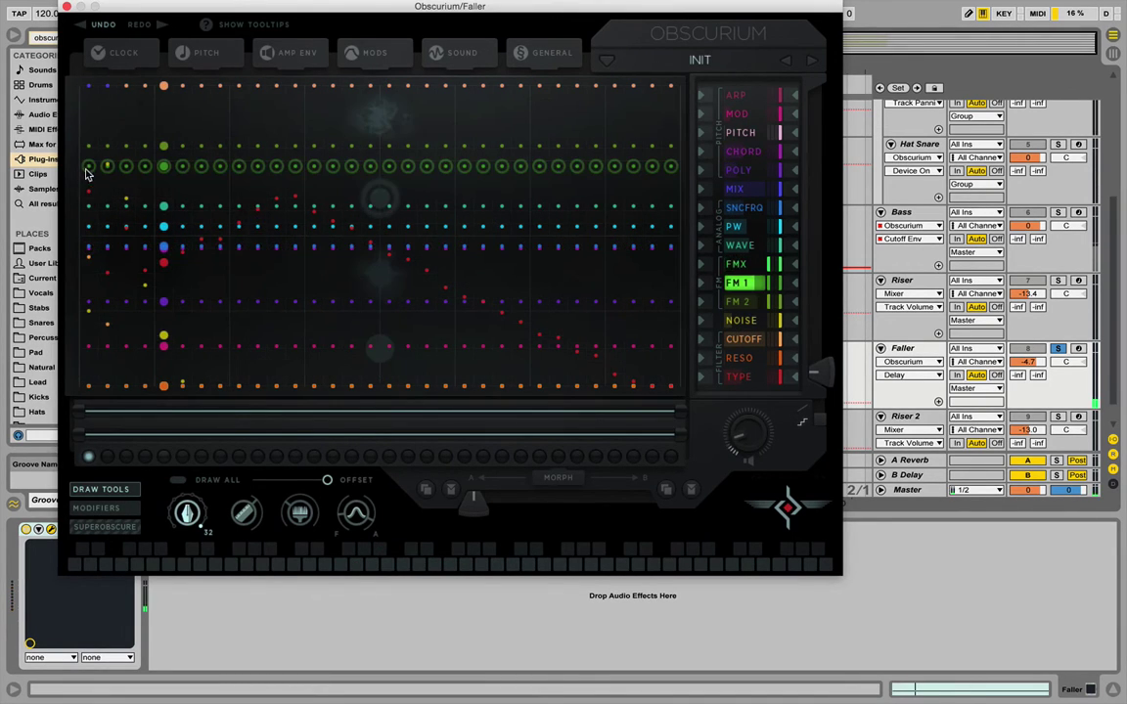
drag(86, 173, 87, 386)
click(771, 281)
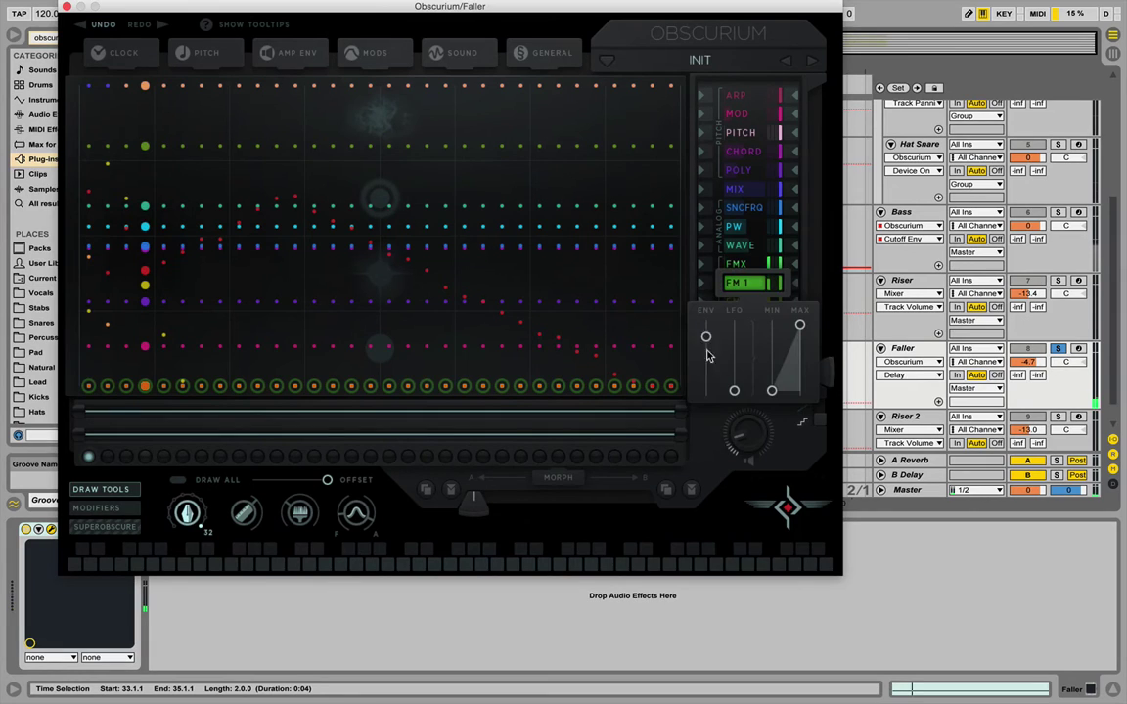
mouse_move(753, 281)
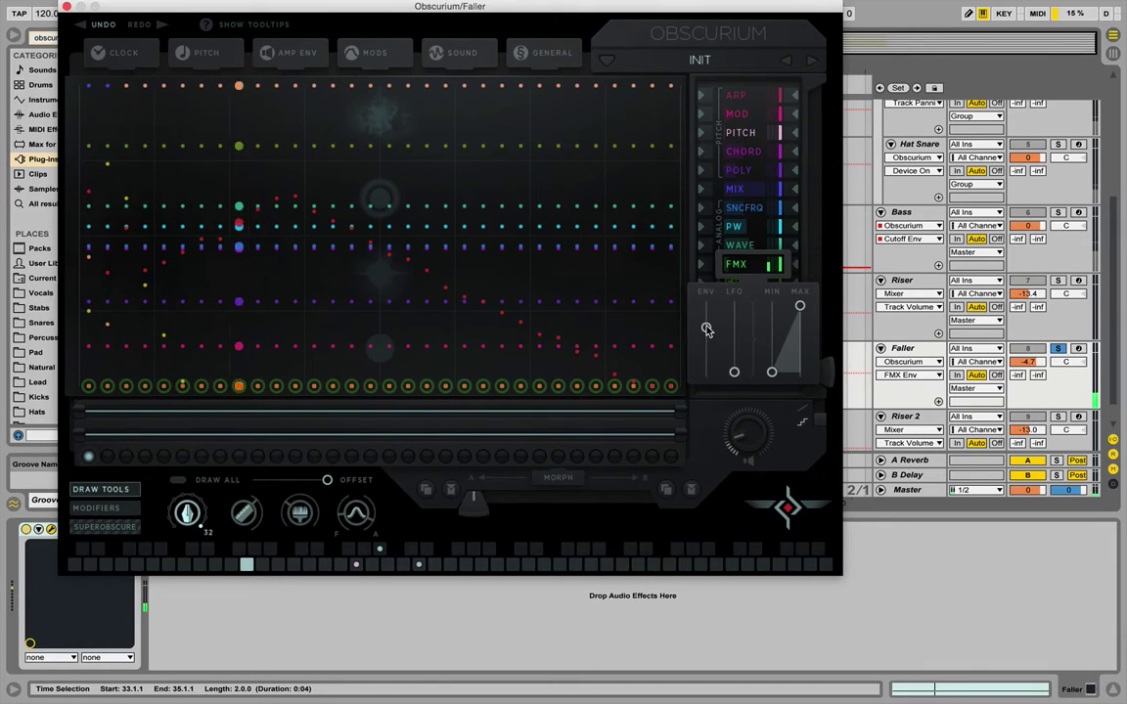
Reduce the Chorus mix to about half and raise Obscurium's master level.
mouse_move(453, 55)
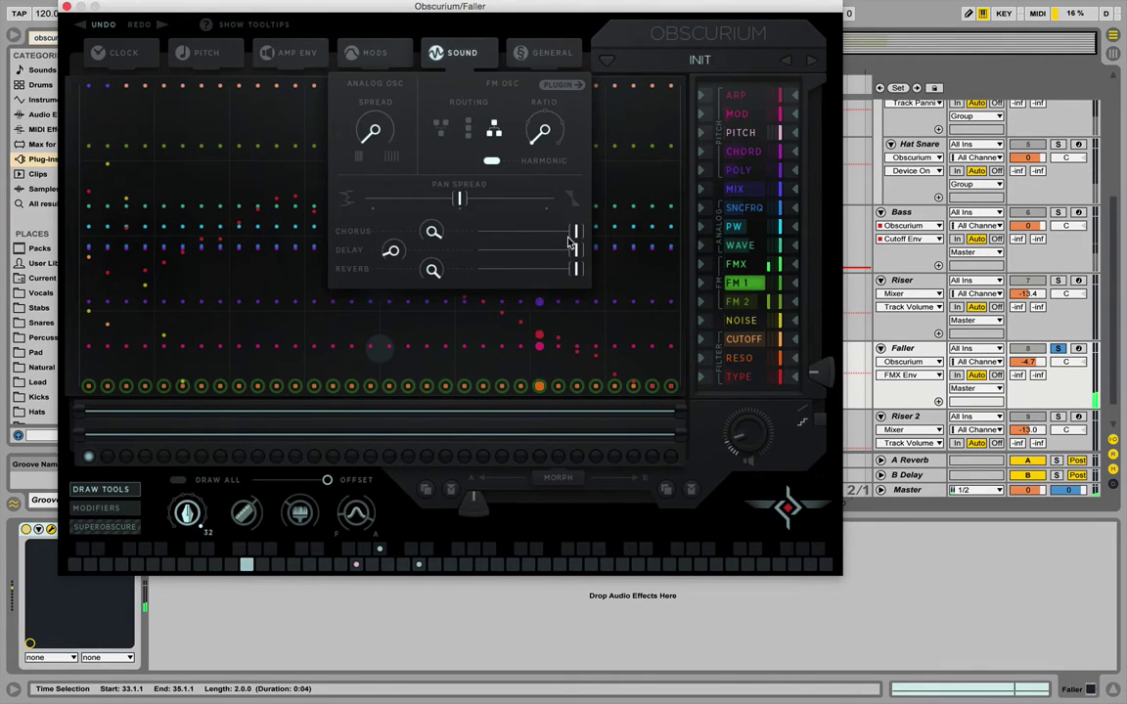
drag(571, 236, 635, 231)
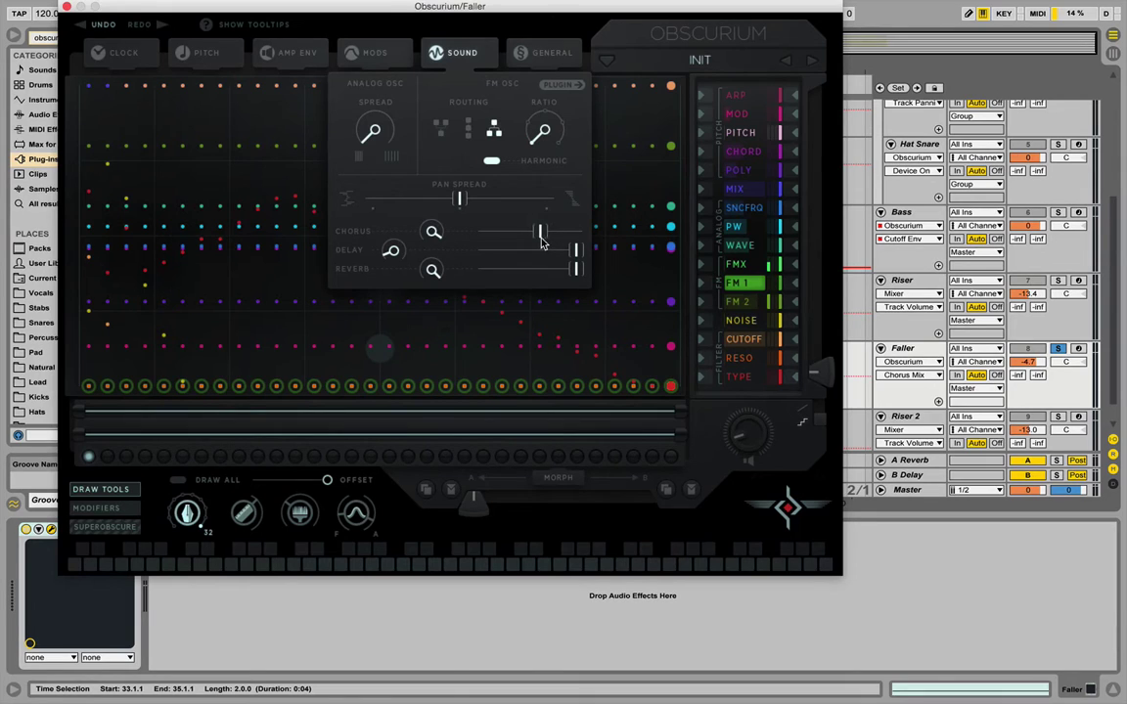
drag(565, 244, 536, 237)
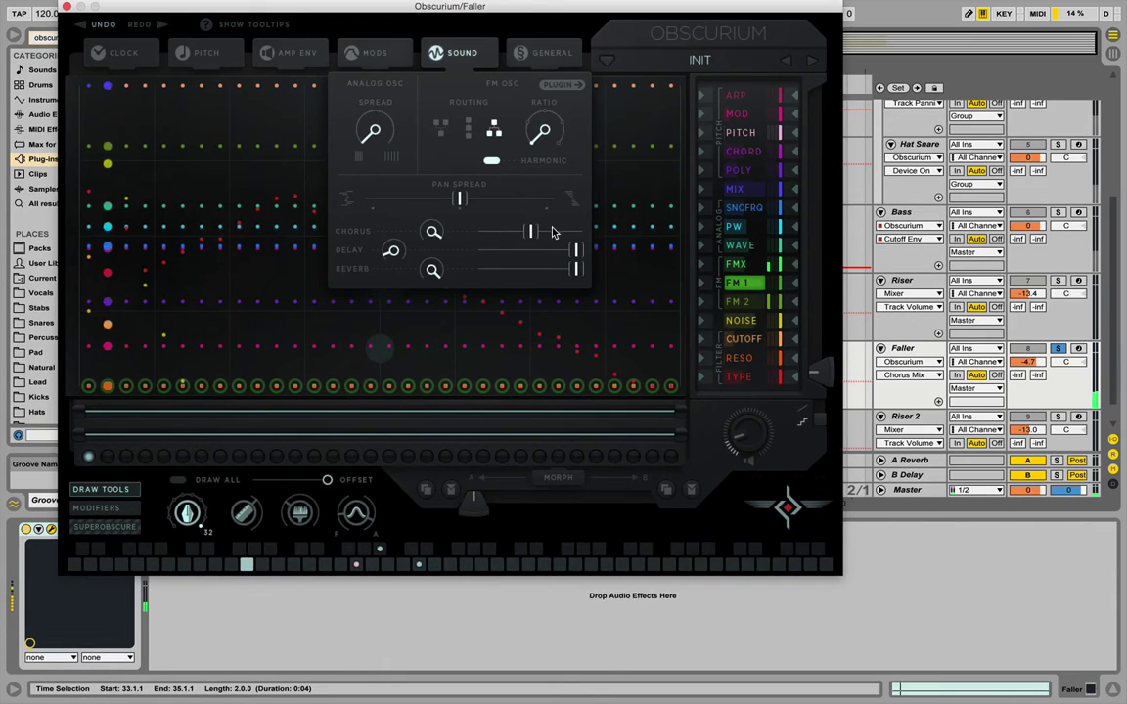
click(741, 423)
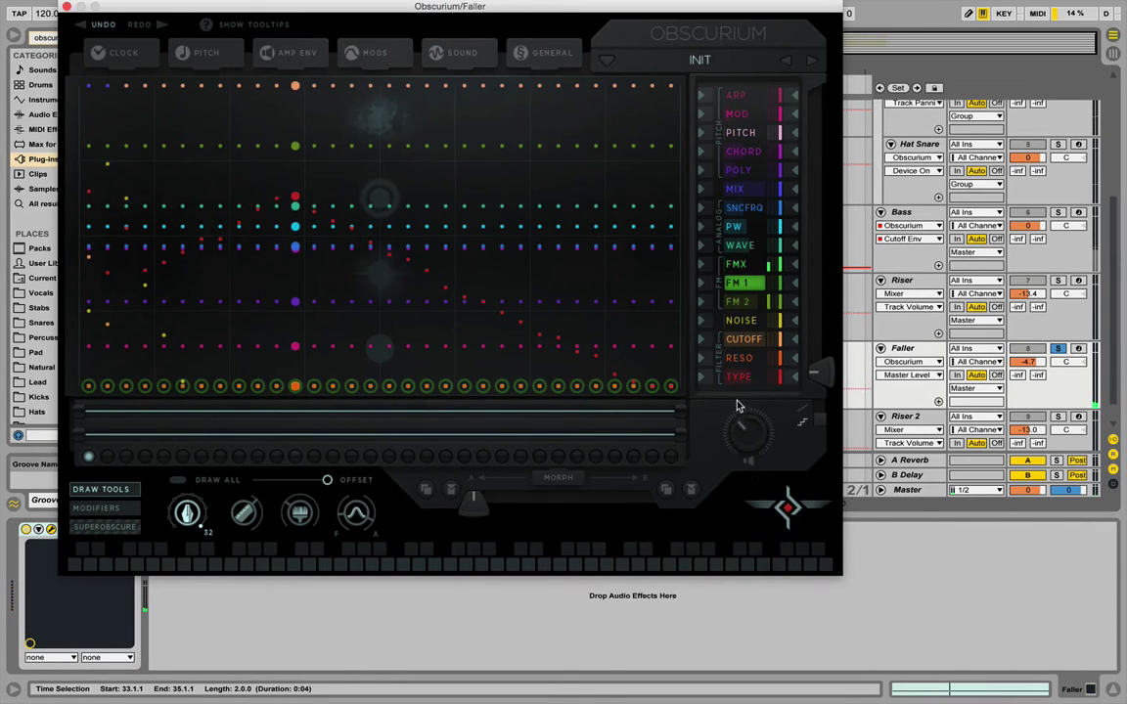
Draw the Mix lane at full FM through step 15, falling to full Analog from step 25 onward.
click(736, 190)
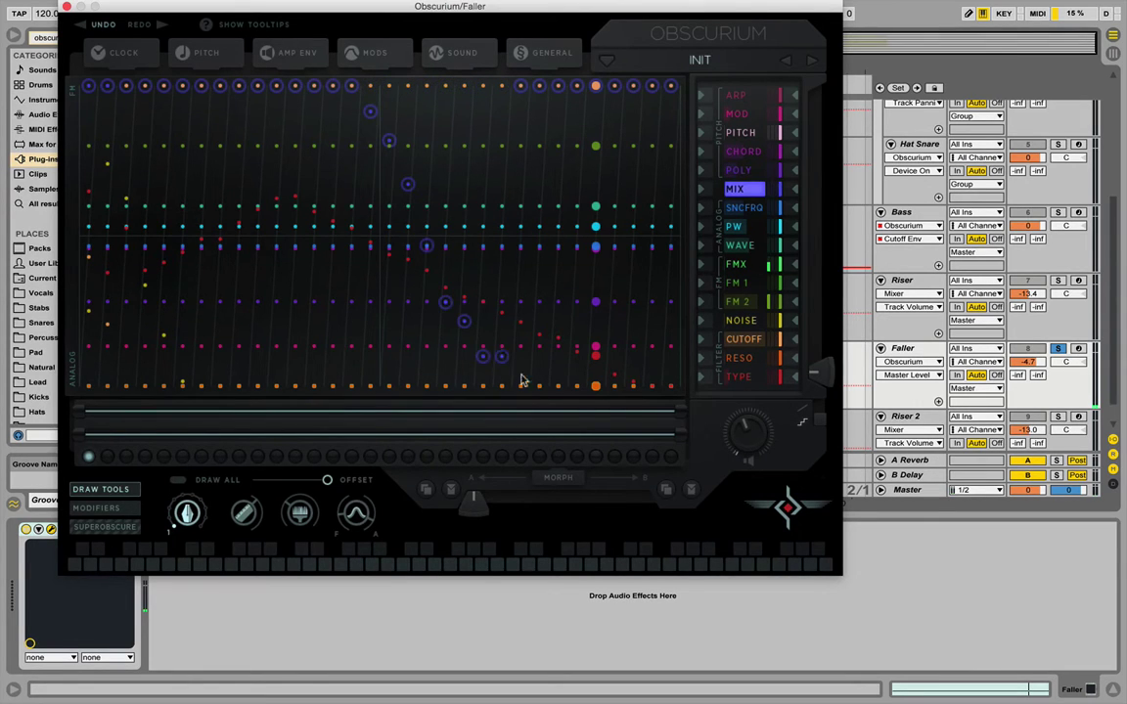
mouse_move(659, 424)
mouse_down()
mouse_move(713, 429)
mouse_move(706, 396)
mouse_up()
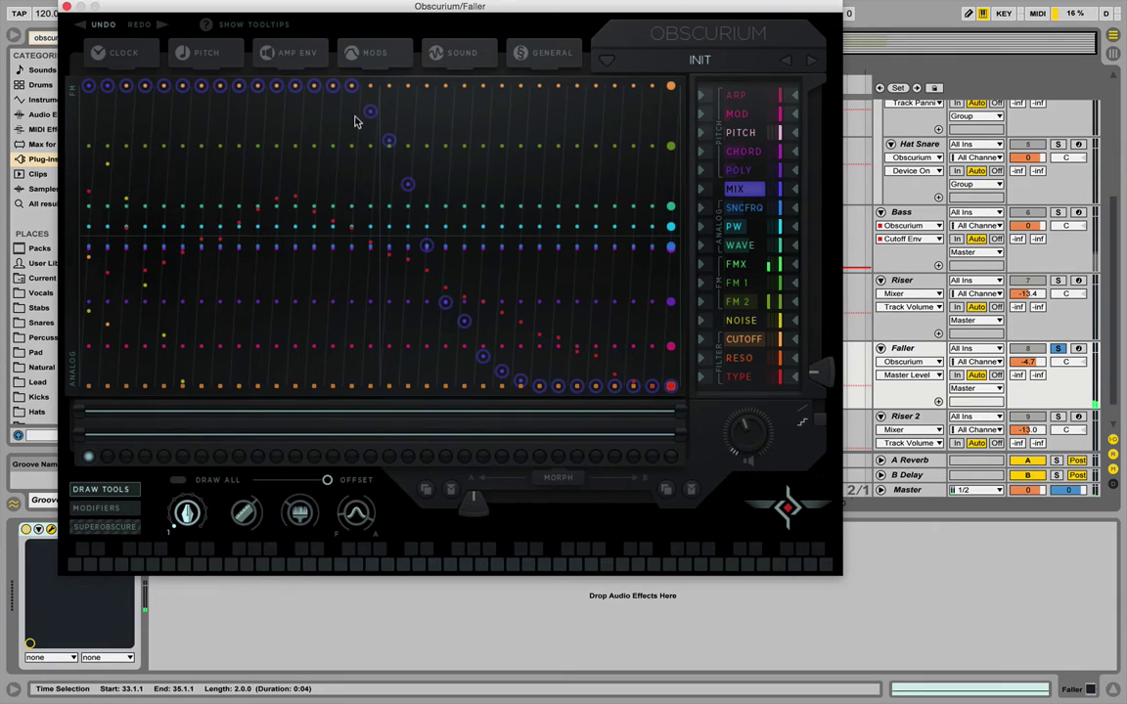
Audition the three FM oscillator routings and return to the third one.
click(448, 51)
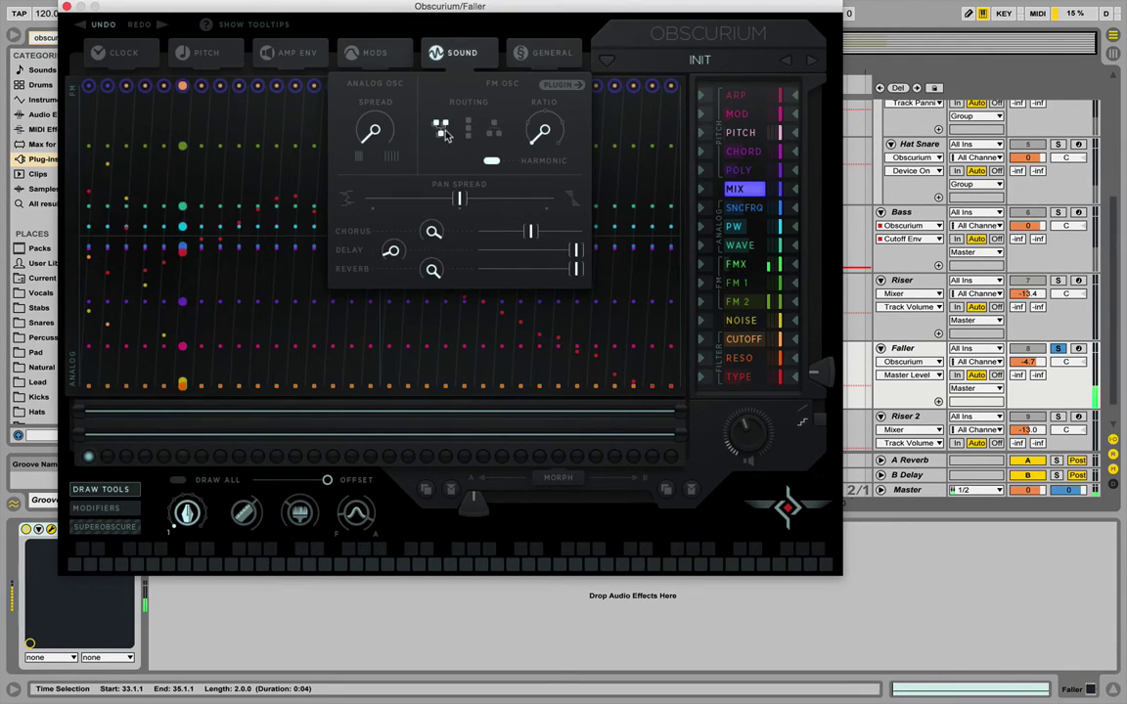
click(468, 129)
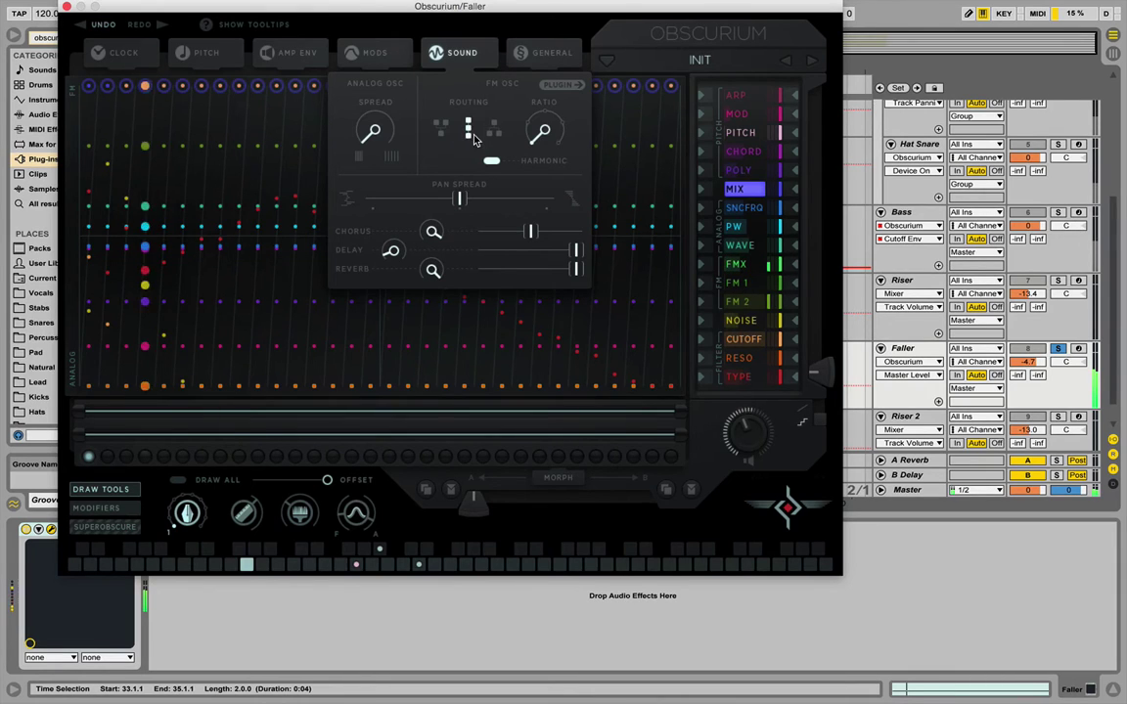
click(494, 129)
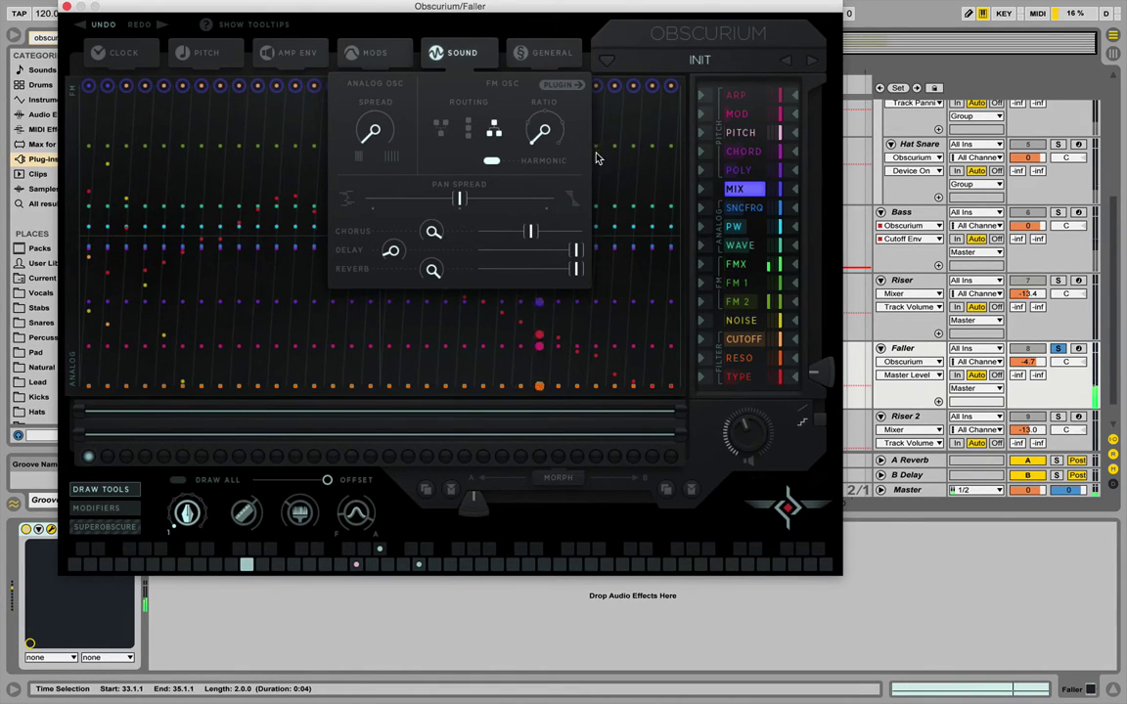
Remove the FM 2 envelope amount and slightly raise steps 7 and 8 of the FM 1 lane.
click(735, 284)
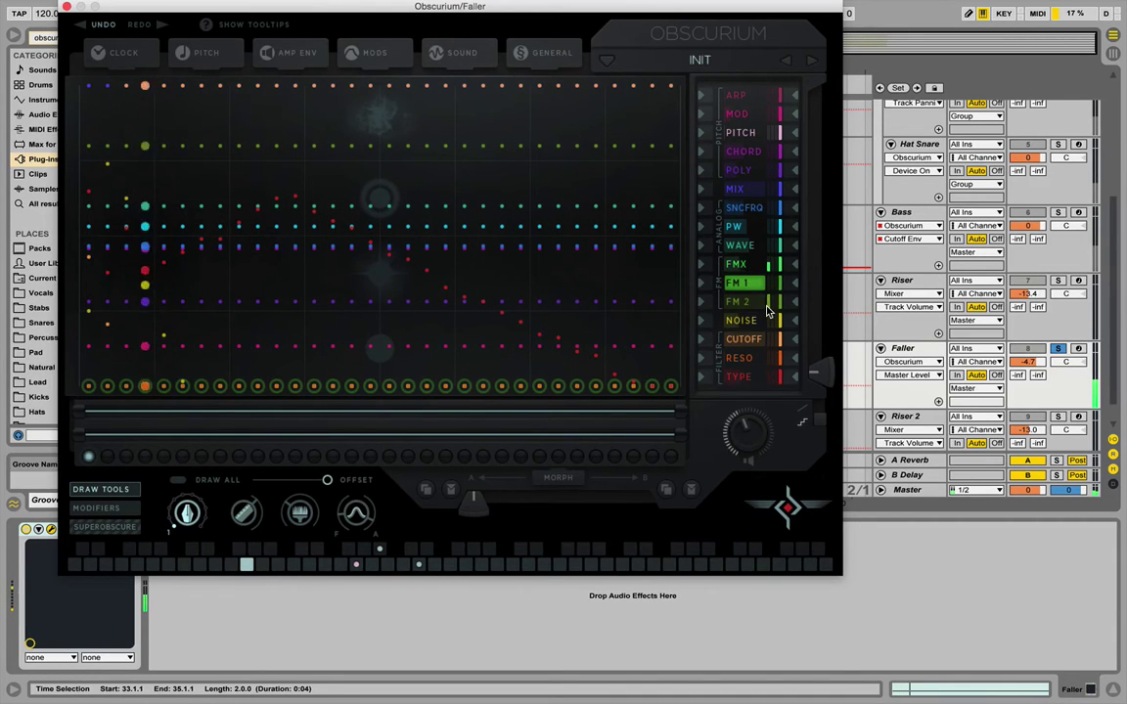
click(768, 305)
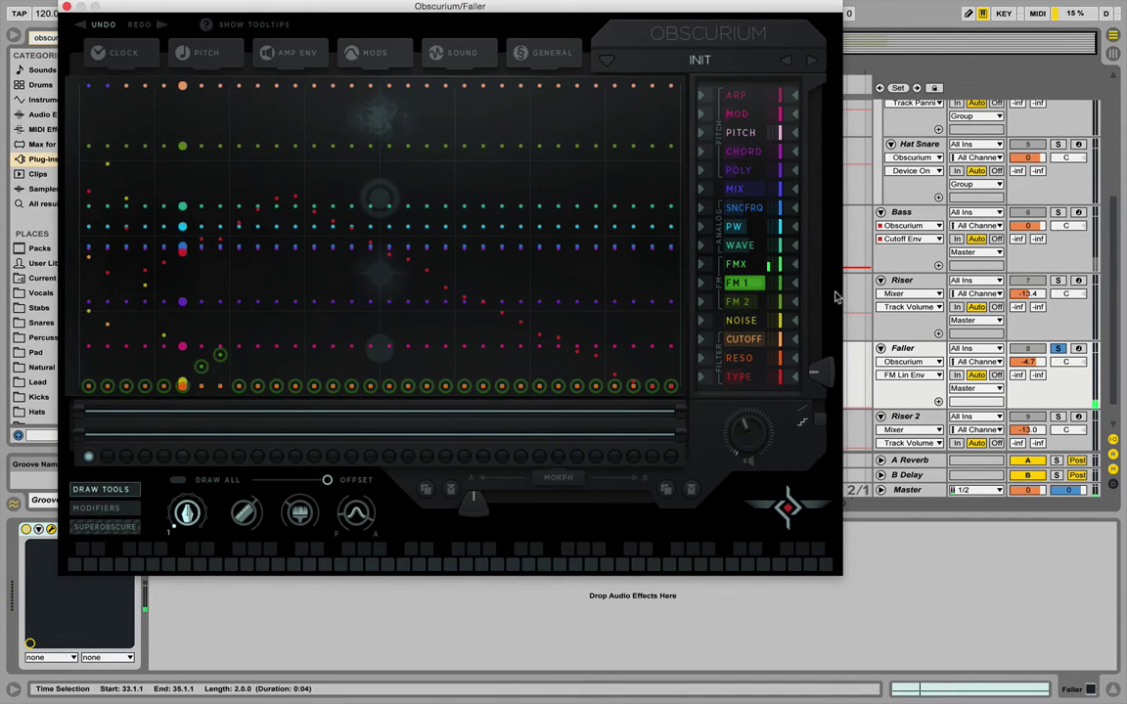
Draw the FM 2 lane rising after step 8 to a peak around steps 11–12, falling to zero from step 30.
click(744, 305)
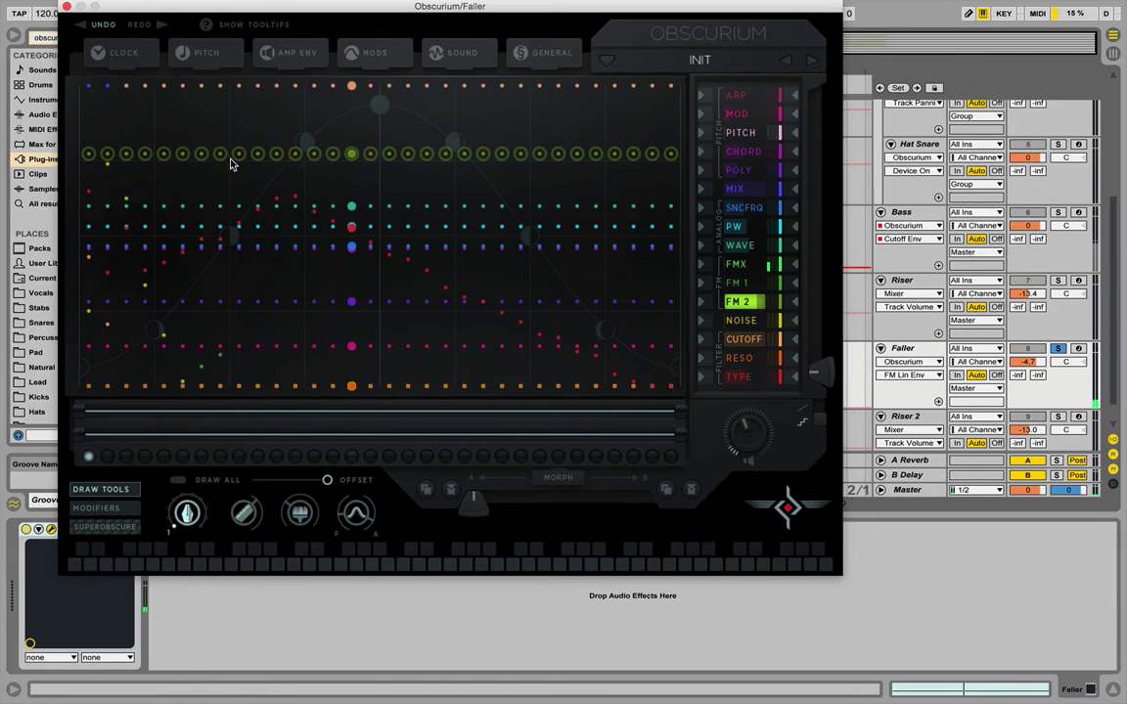
drag(238, 156, 261, 133)
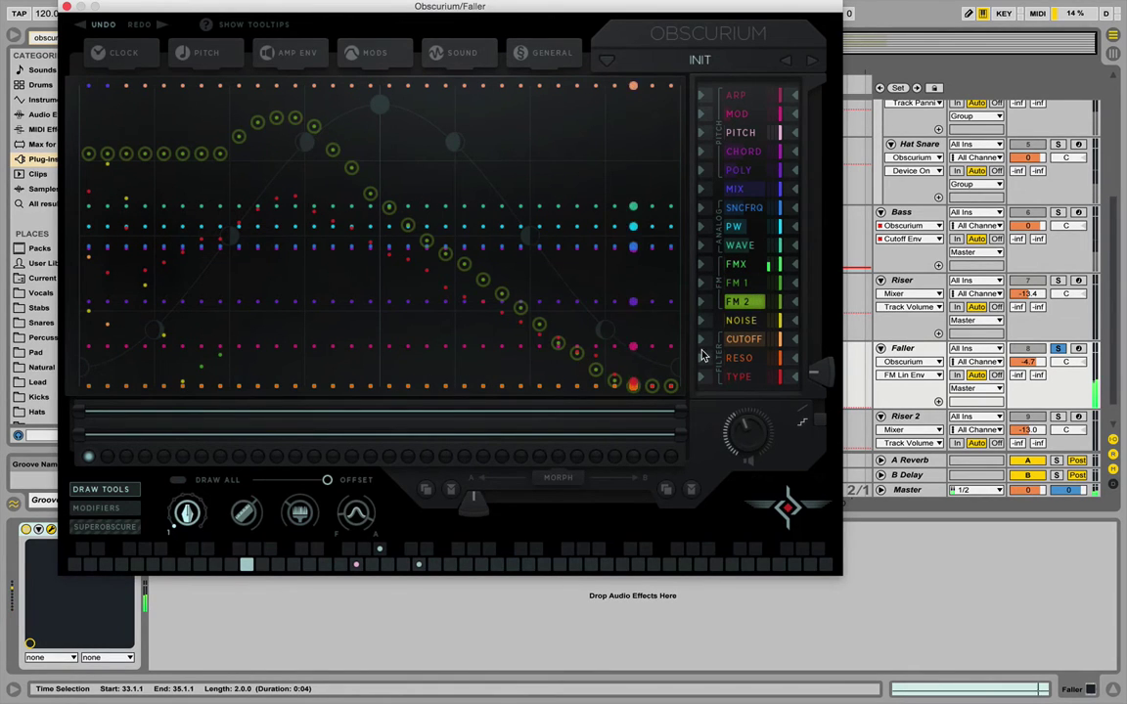
Redraw the Cutoff lane so it stays at maximum through step 8 and falls steadily to minimum at step 30.
click(743, 342)
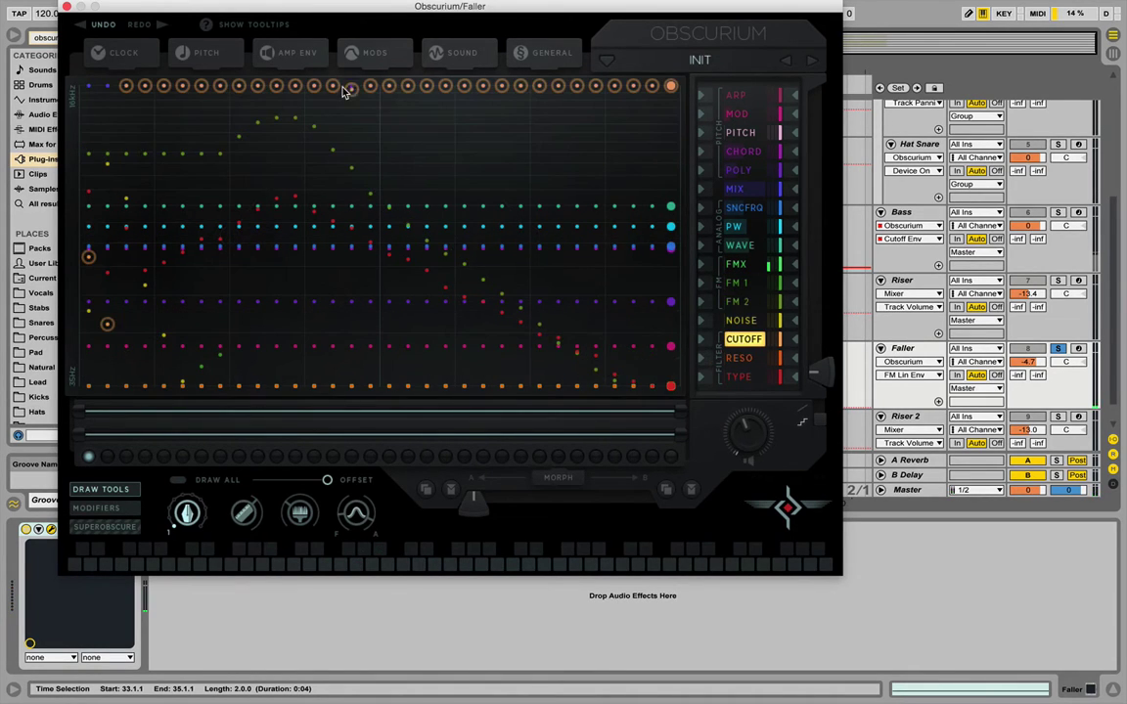
drag(445, 147, 577, 250)
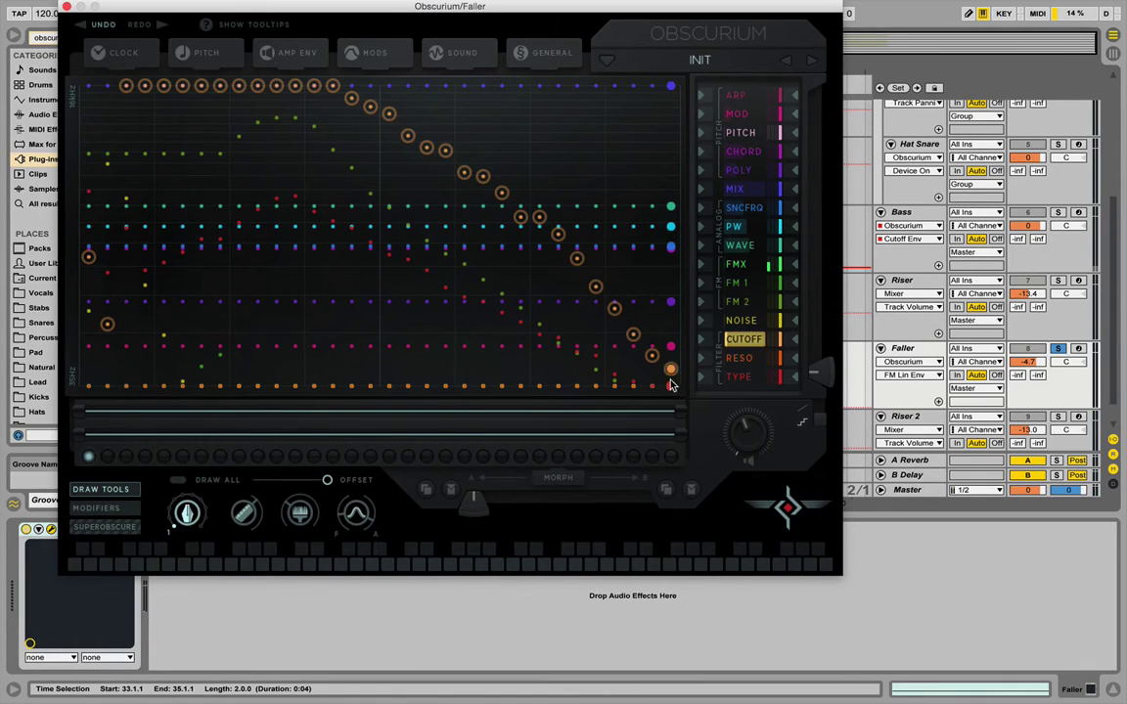
click(738, 378)
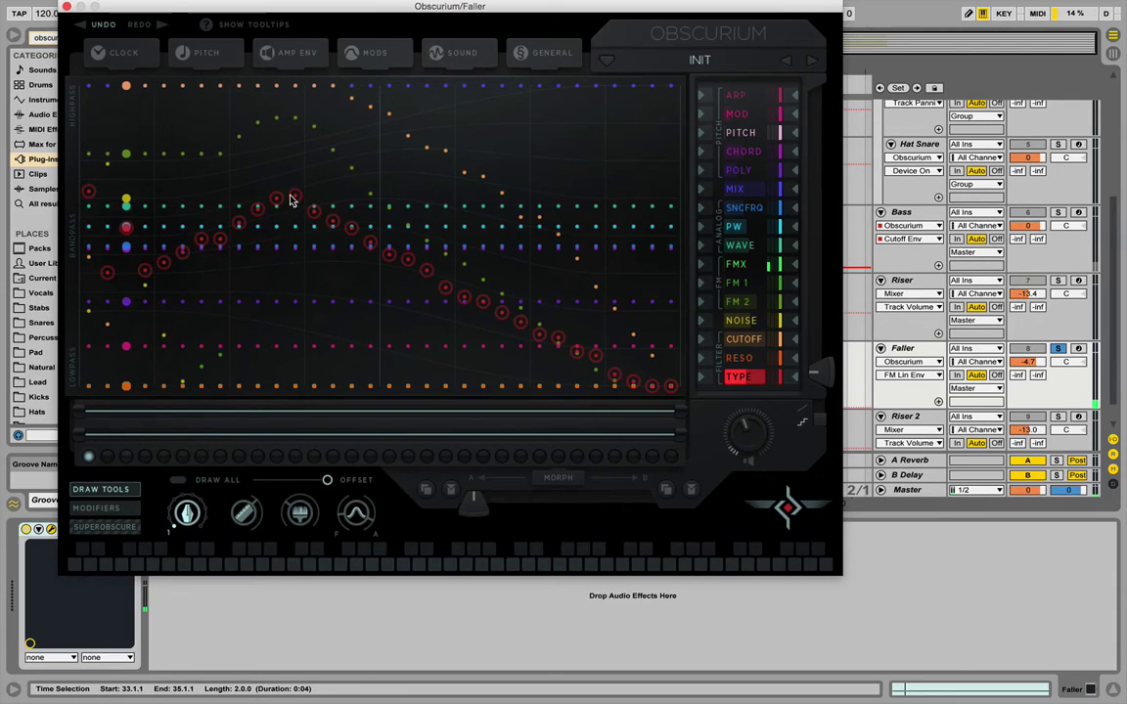
click(734, 339)
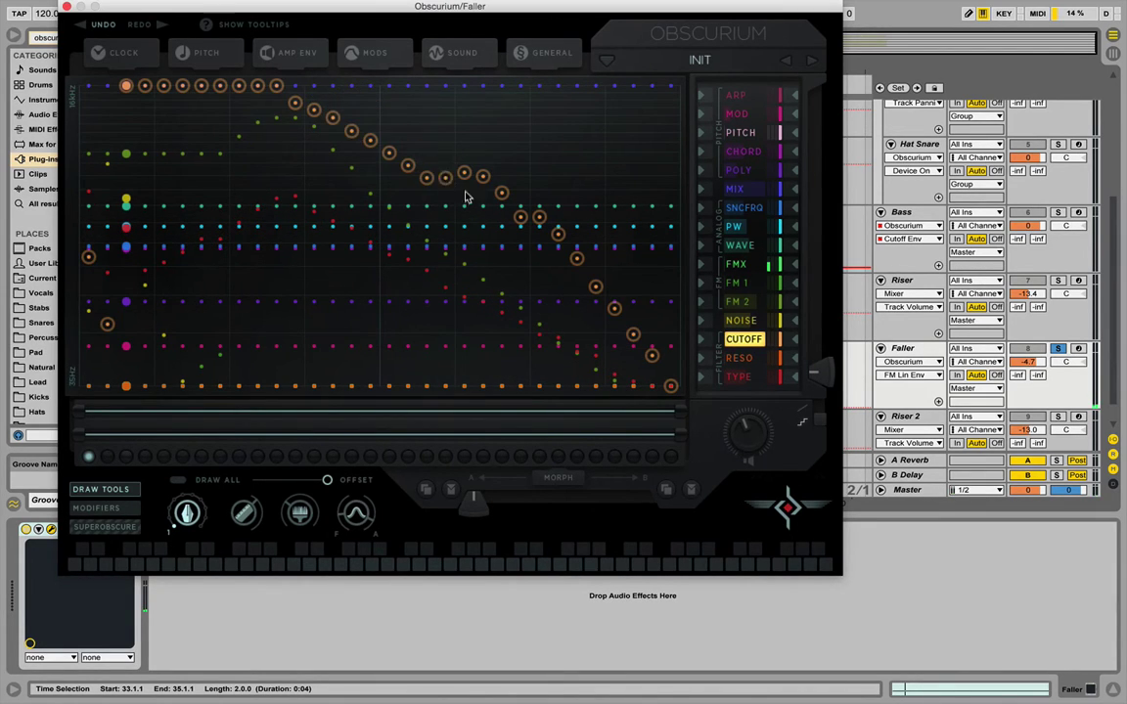
drag(473, 201, 619, 303)
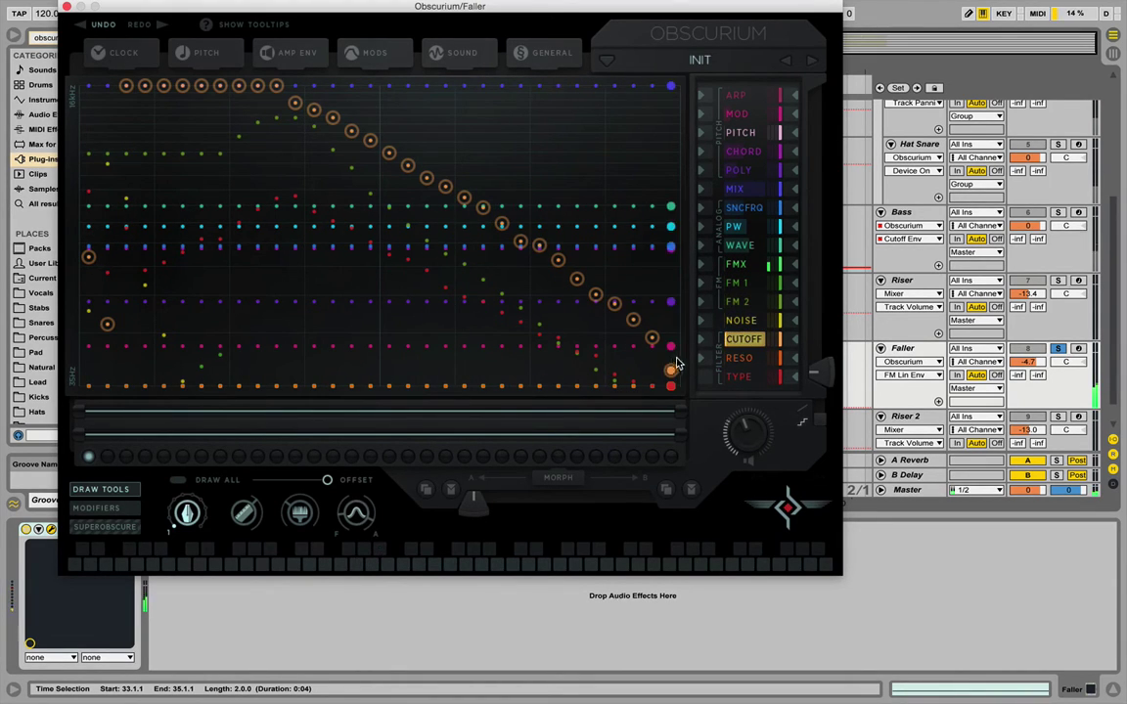
mouse_move(240, 105)
mouse_down()
mouse_move(406, 245)
mouse_move(551, 339)
mouse_up()
drag(445, 307, 687, 427)
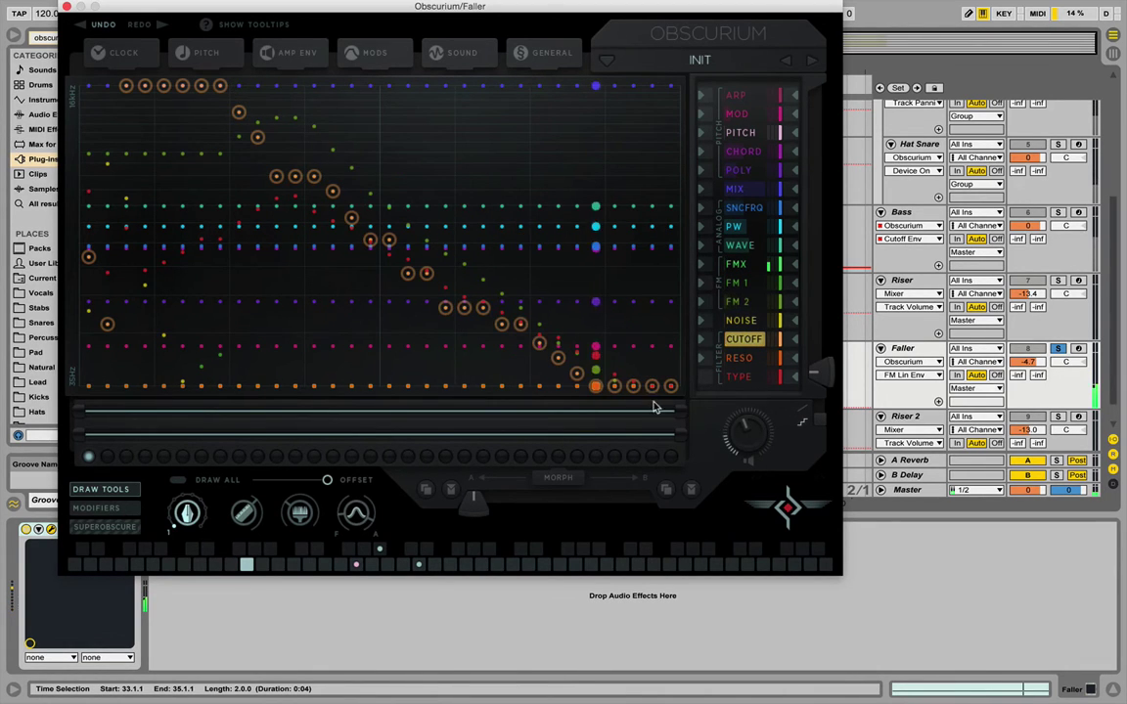
mouse_move(238, 95)
mouse_down()
mouse_move(478, 264)
mouse_move(541, 331)
mouse_move(641, 398)
mouse_move(685, 413)
mouse_up()
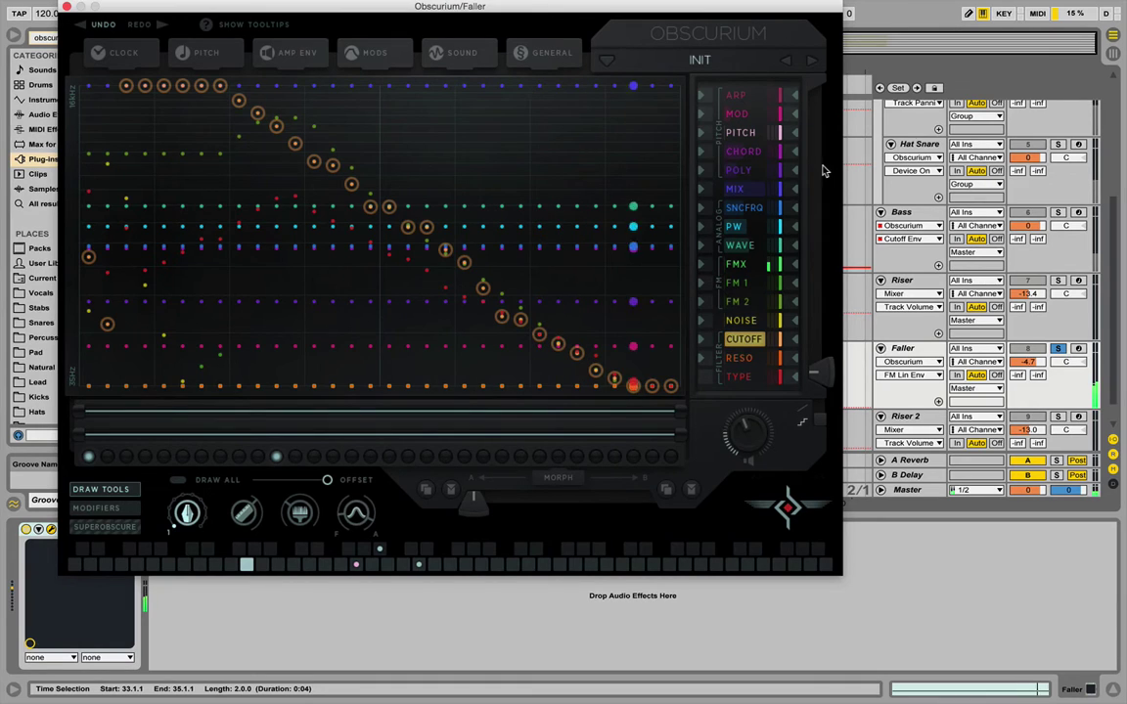
Audition several Chord values at step 11 and settle on about 7.
click(746, 152)
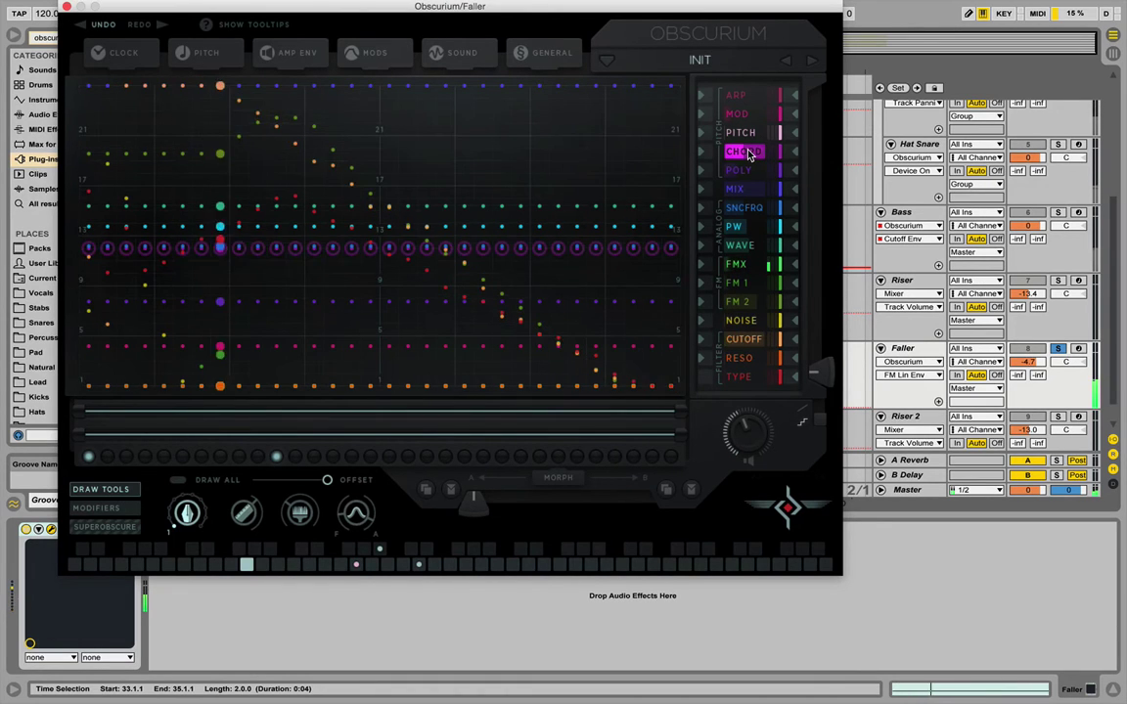
click(274, 386)
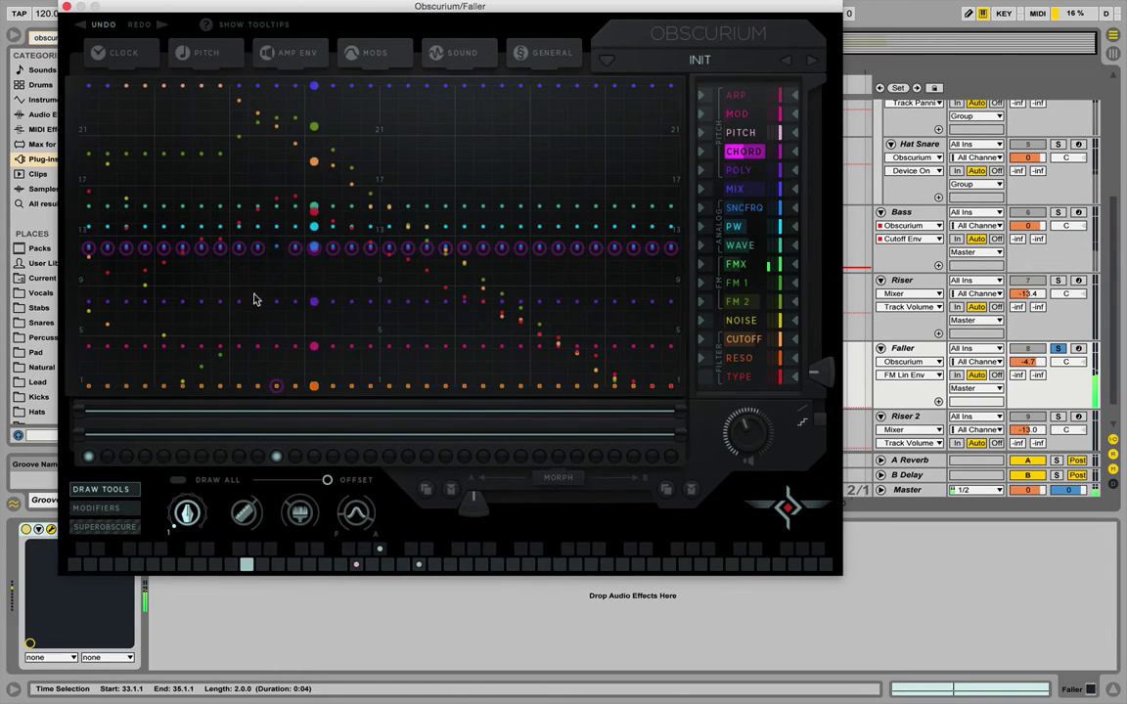
click(276, 128)
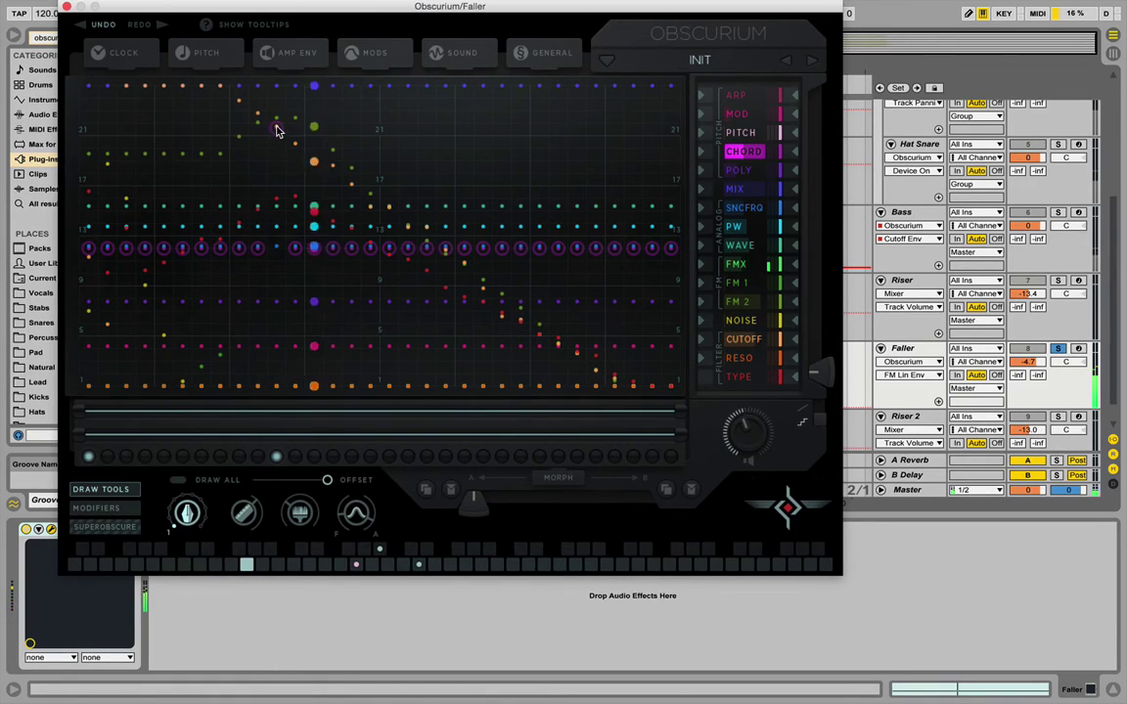
click(277, 163)
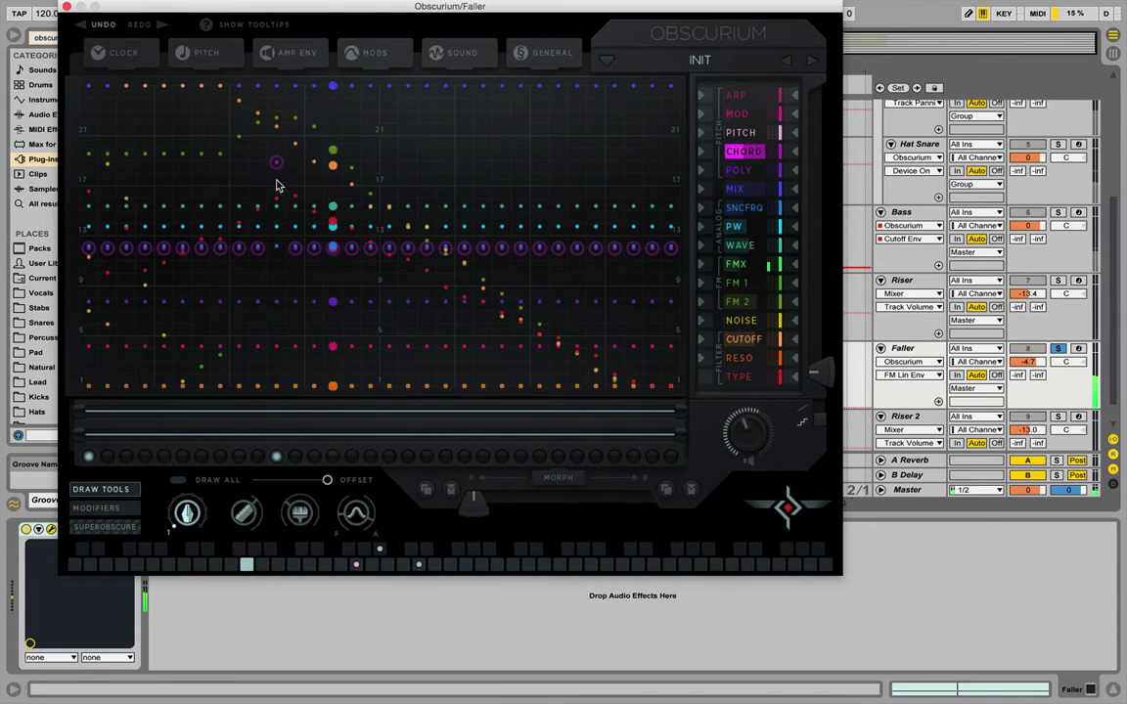
click(278, 286)
click(278, 302)
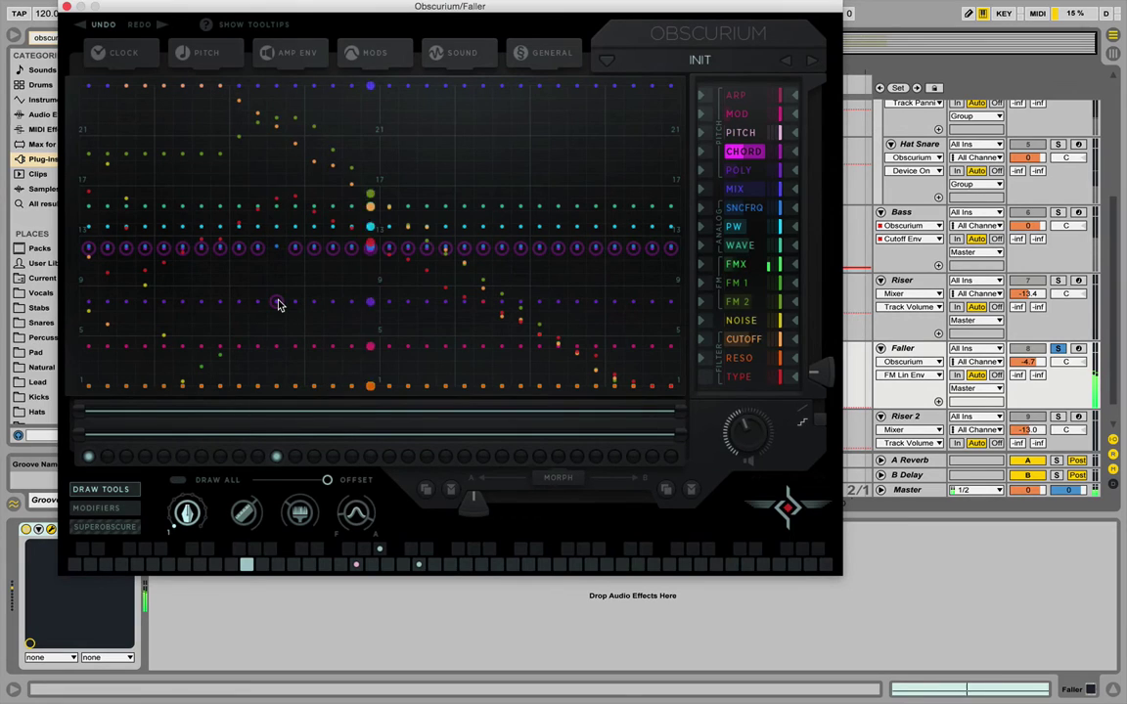
Lower the Poly value at step 11 and raise that step's FMX value to about a quarter.
click(737, 170)
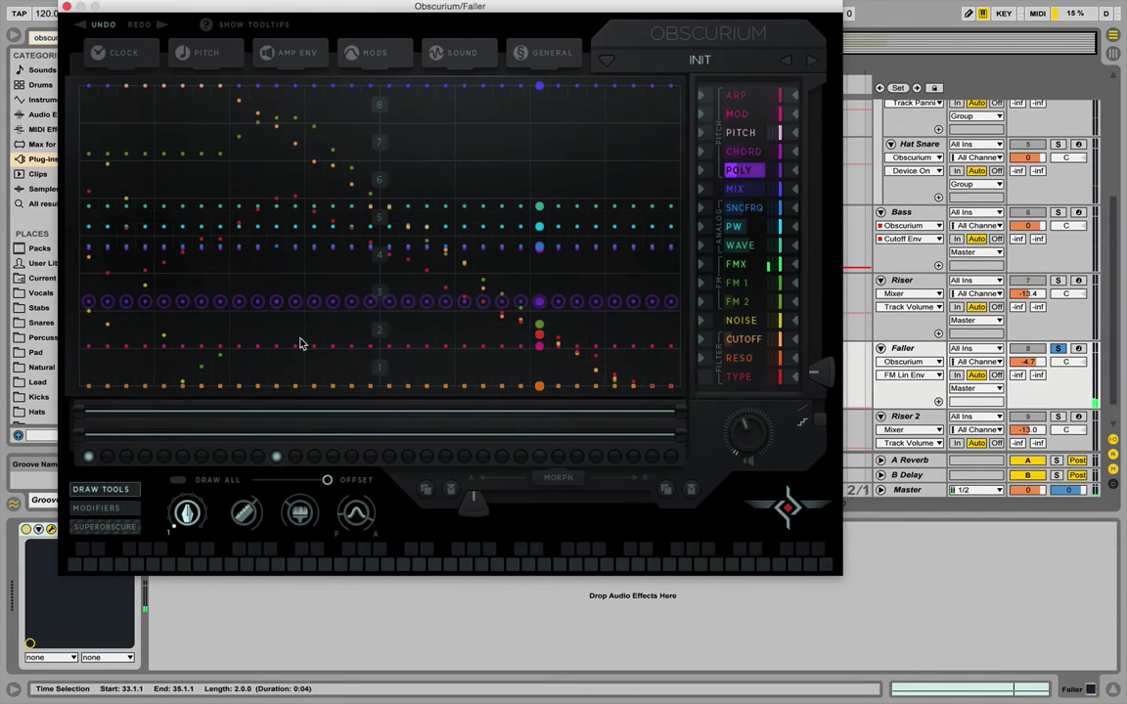
drag(276, 341, 277, 351)
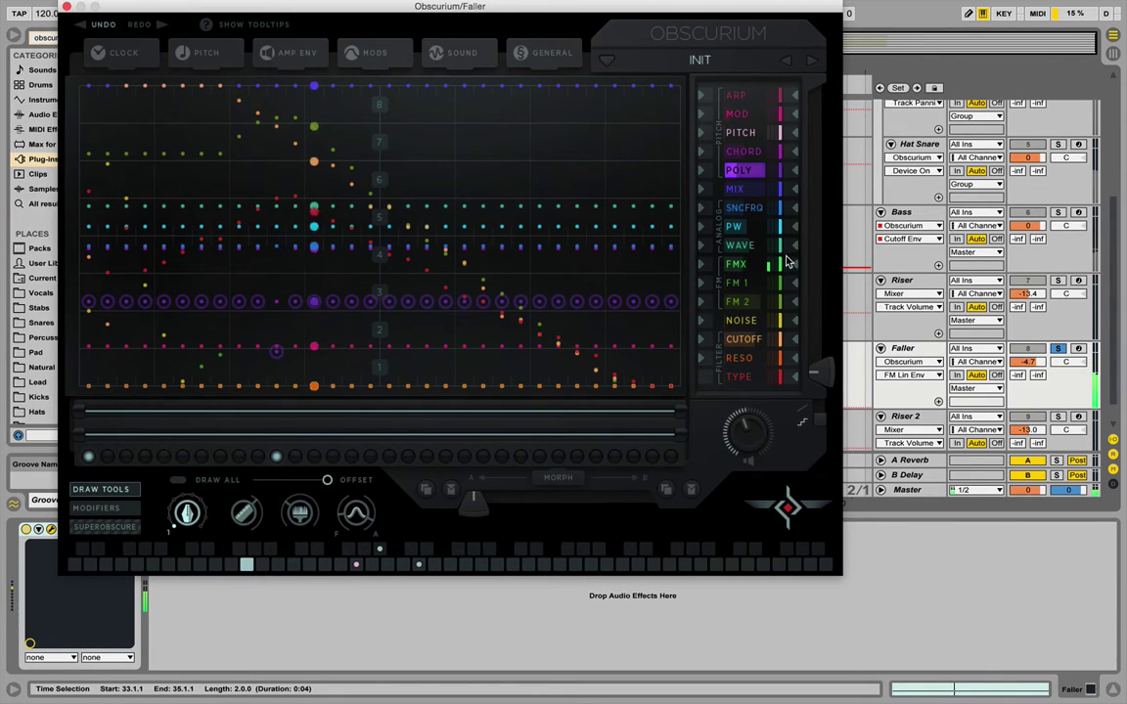
click(741, 264)
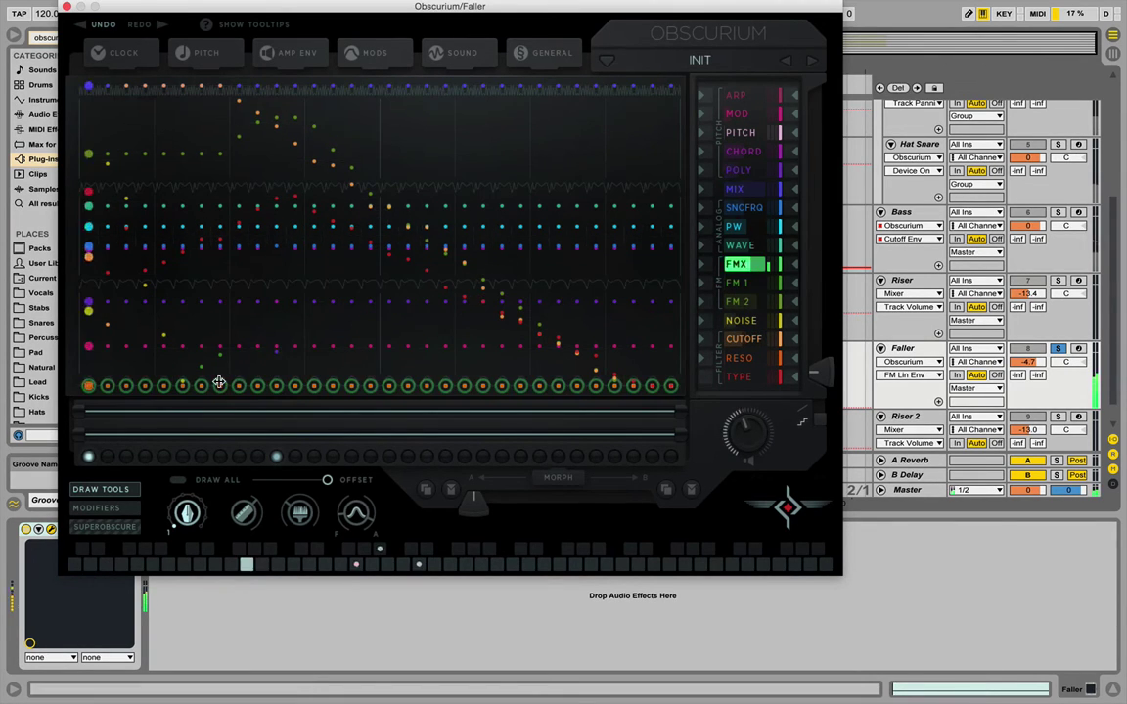
click(274, 309)
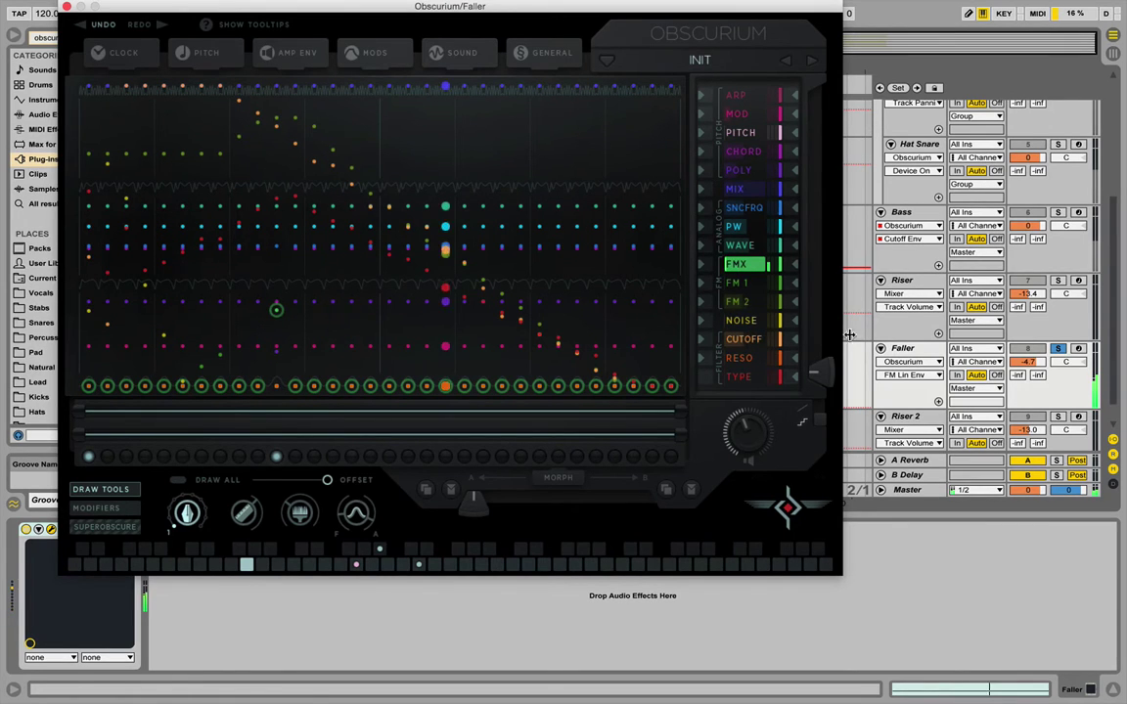
Take the Faller track out of solo and set its volume to -8.9 dB against the full mix.
click(1057, 348)
drag(1033, 363, 1034, 374)
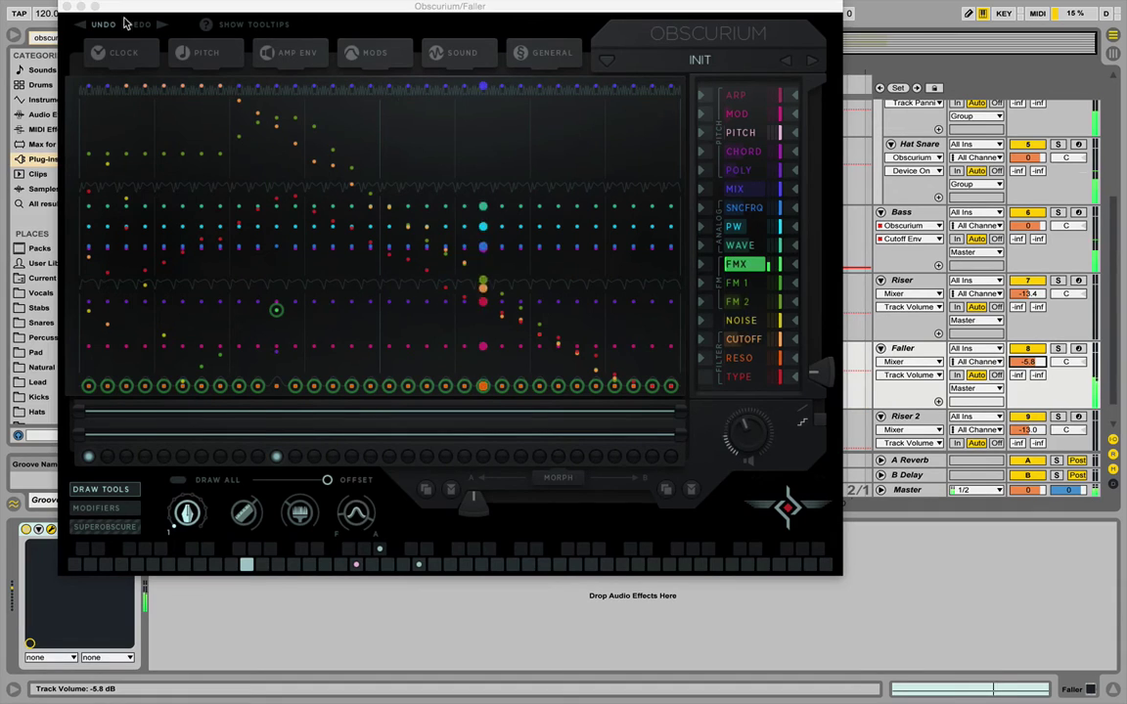
click(68, 8)
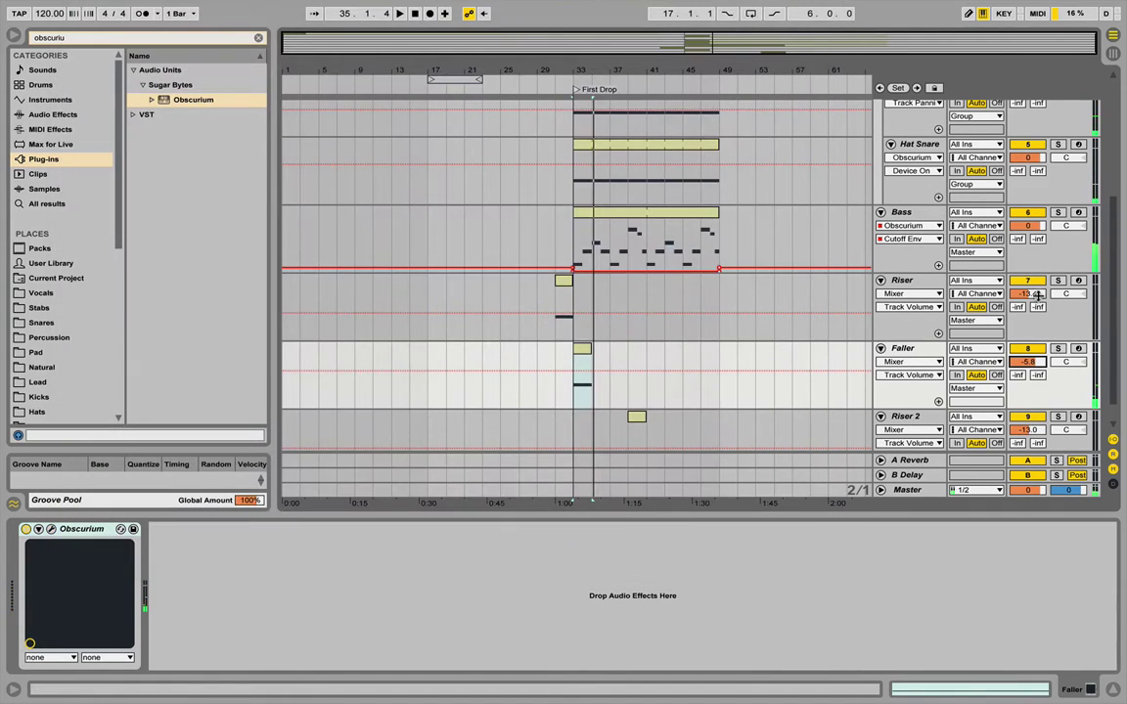
key(space)
drag(1020, 363, 1020, 397)
key(space)
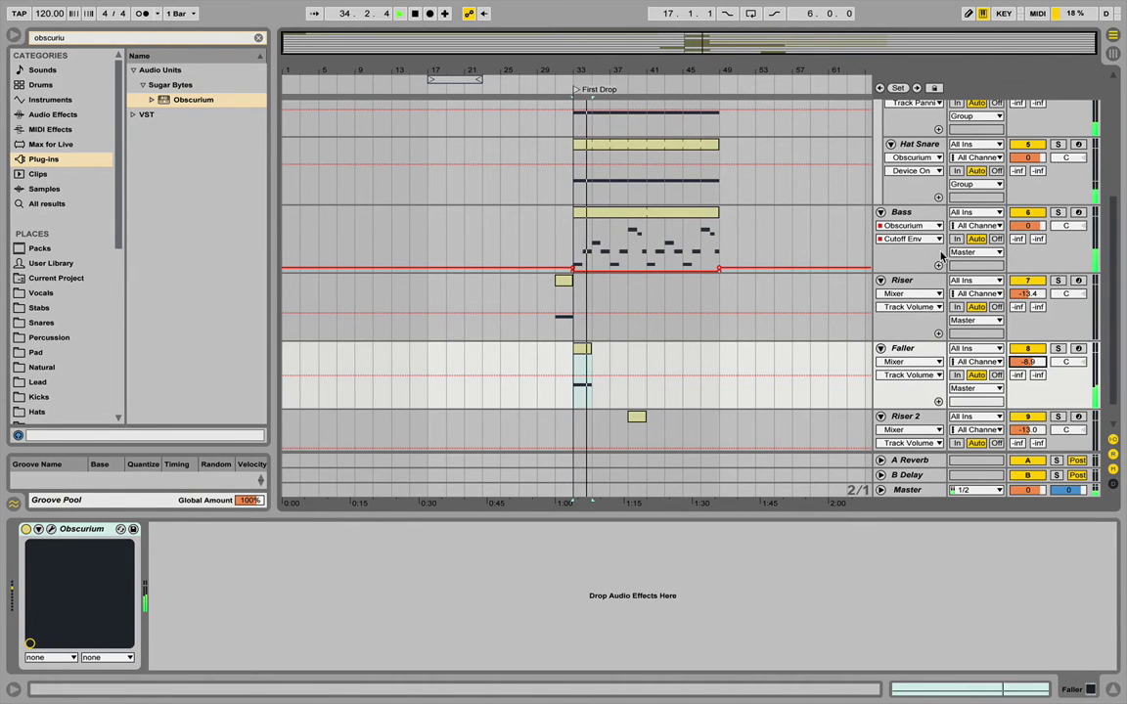
Copy the Bass track's kick-sidechained Compressor onto the Faller track after Obscurium.
click(901, 213)
key(space)
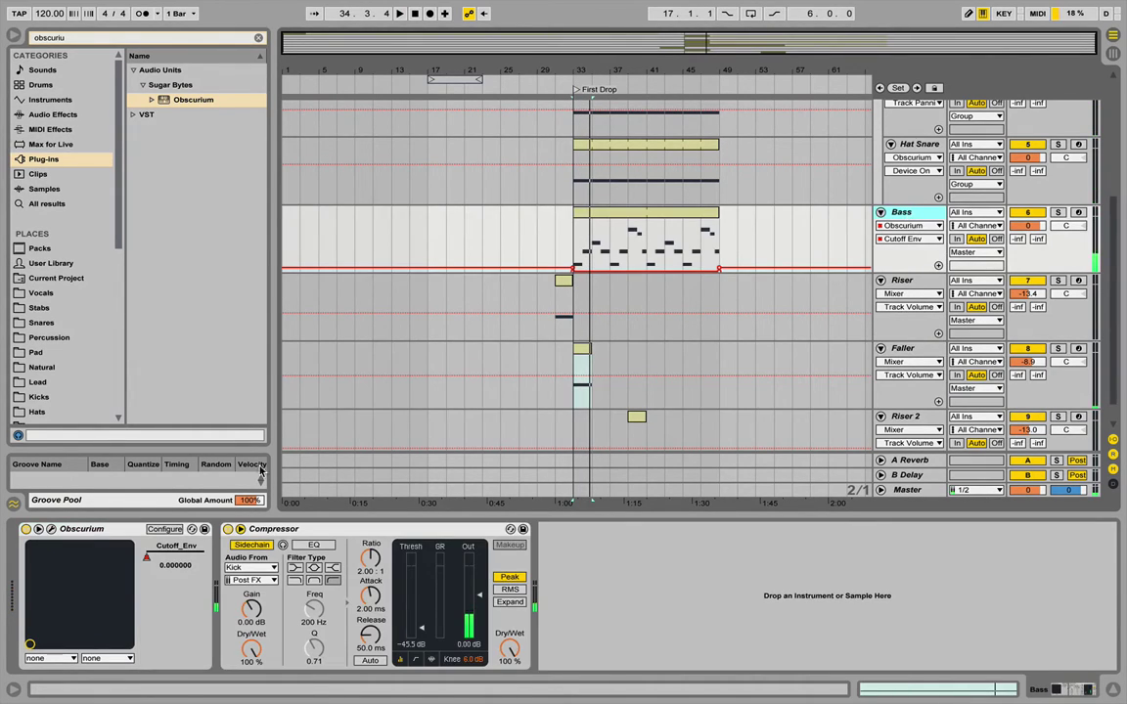
click(295, 530)
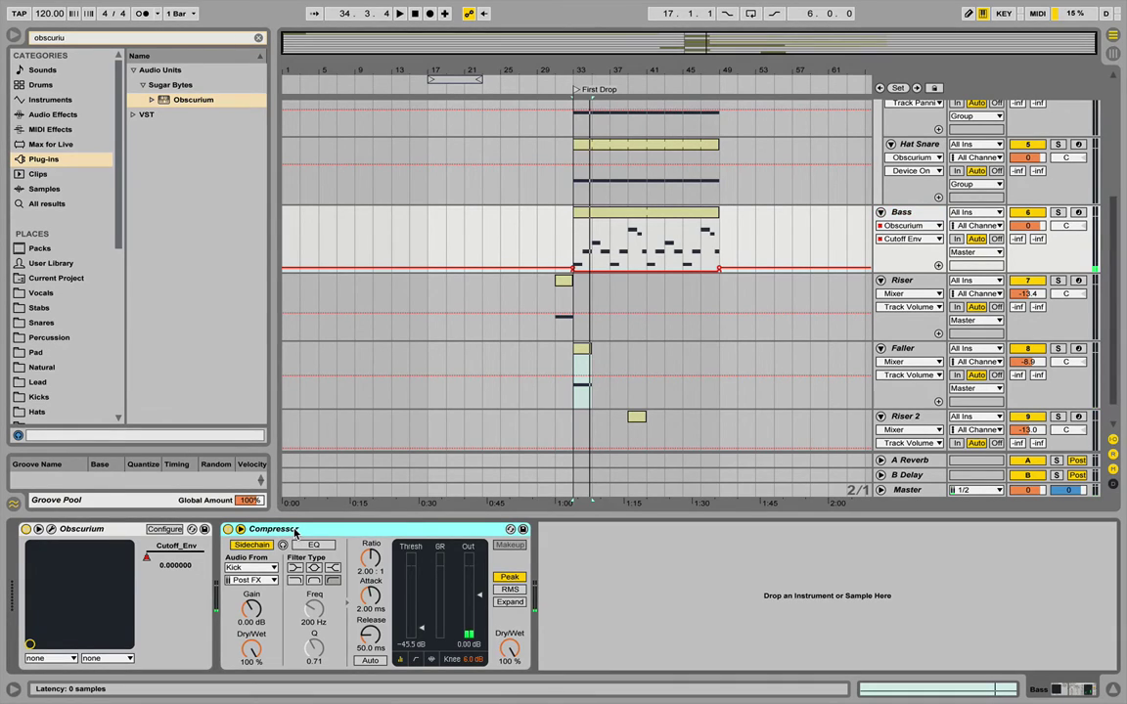
click(251, 567)
click(253, 425)
click(909, 354)
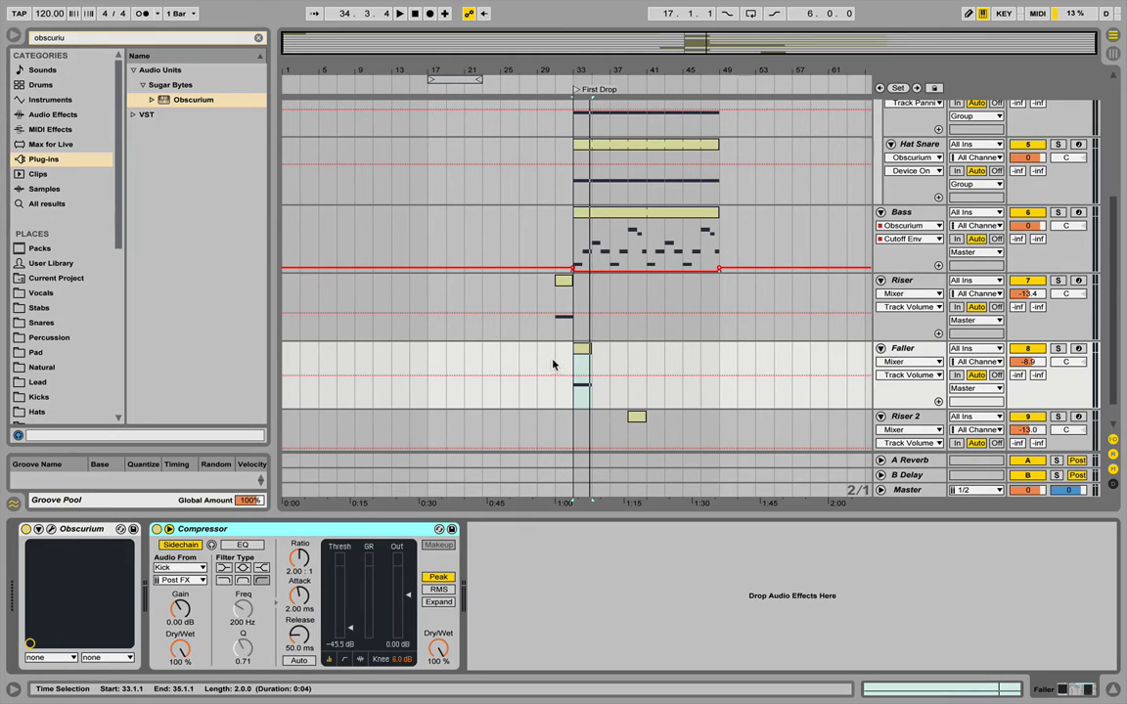
Play the sidechained Faller with the mix and set its track volume to -7.2 dB.
key(space)
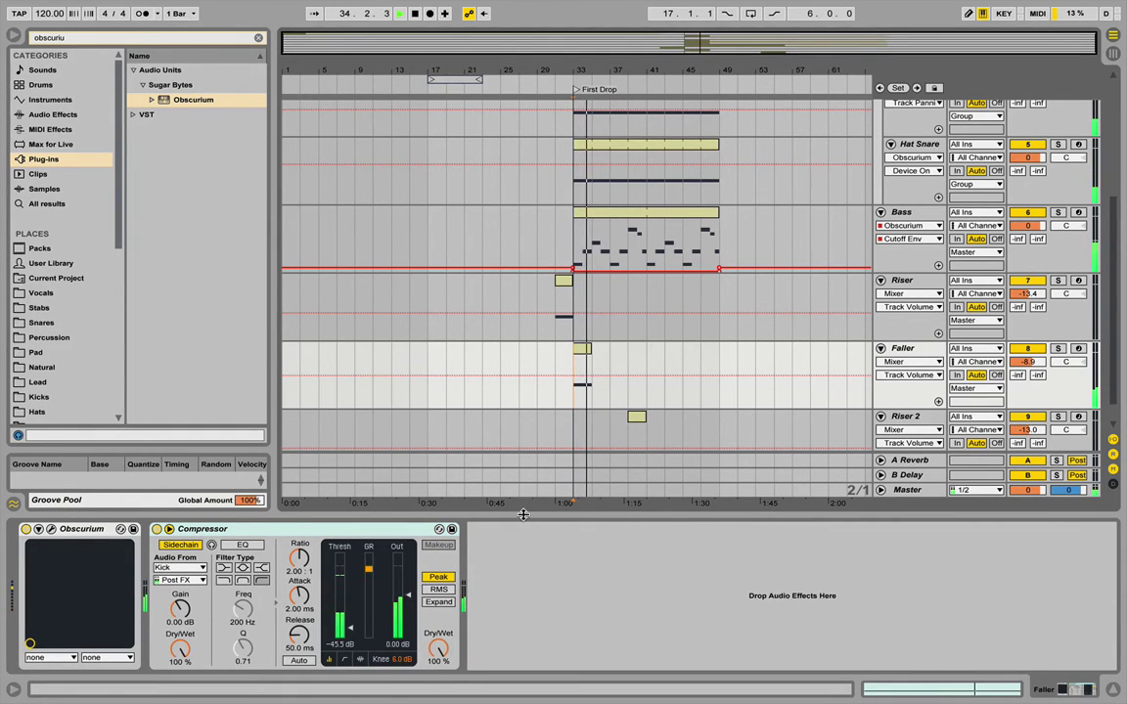
key(space)
key(space)
drag(1027, 362, 1027, 348)
key(space)
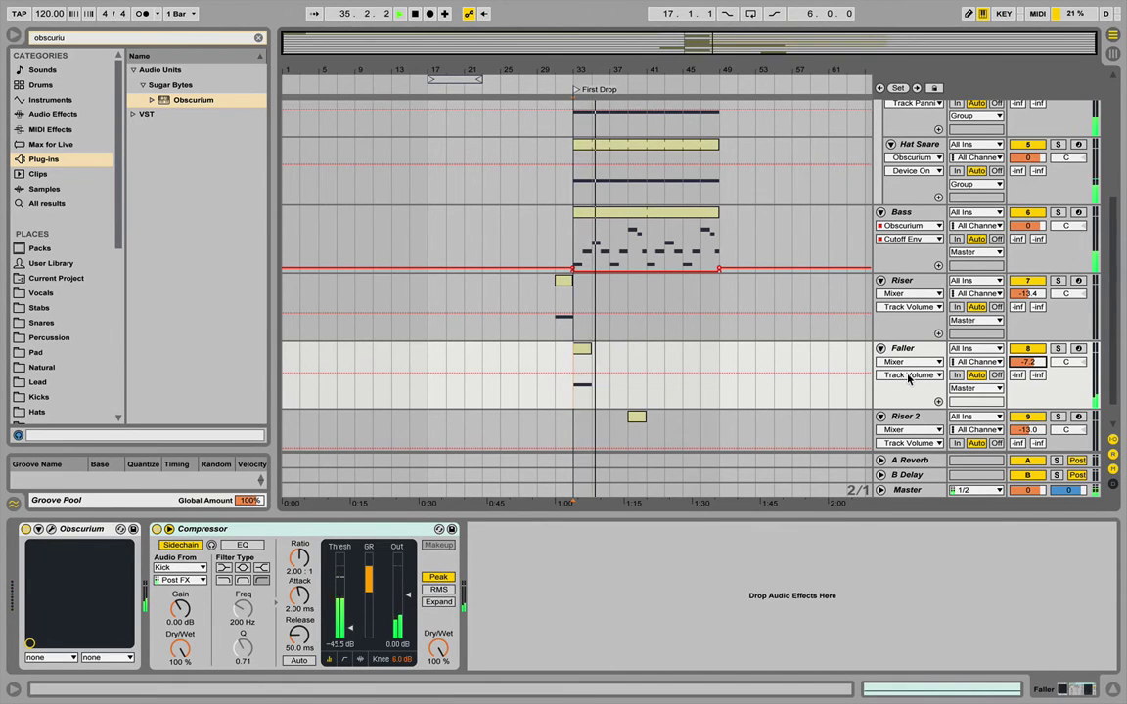
Duplicate the two-bar Faller clip to bar 41, directly after the Riser 2 clip.
scroll(717, 395, down, 1)
scroll(924, 210, up, 5)
scroll(924, 211, up, 2)
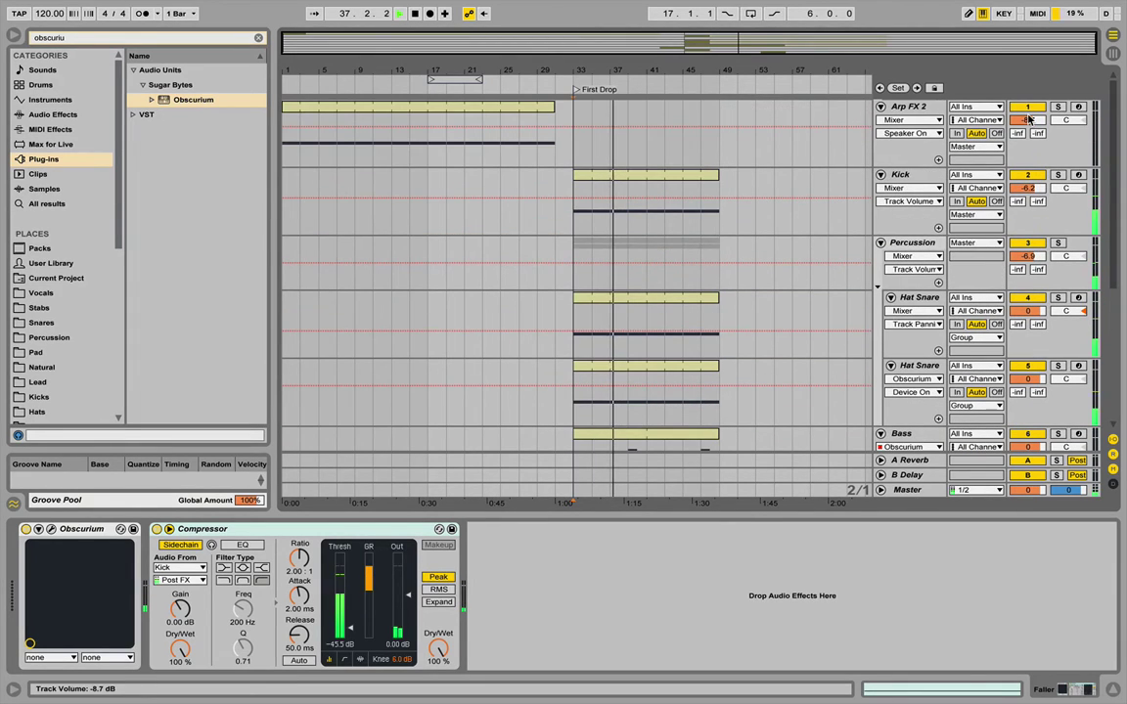
scroll(630, 313, down, 5)
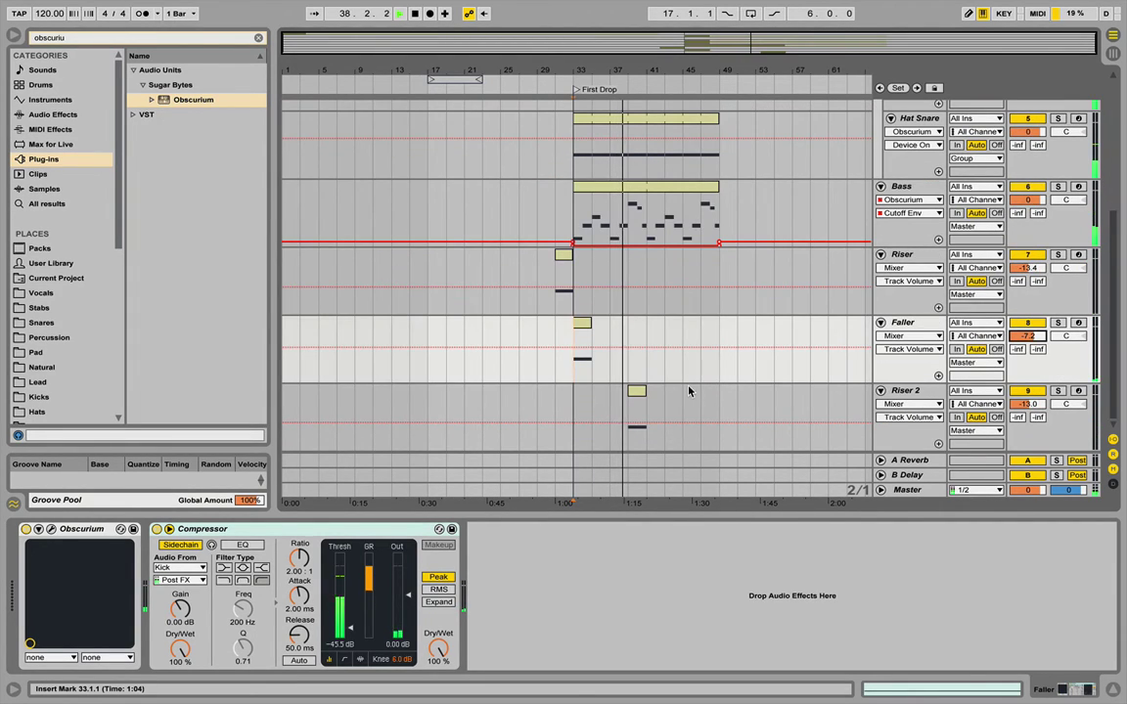
click(638, 393)
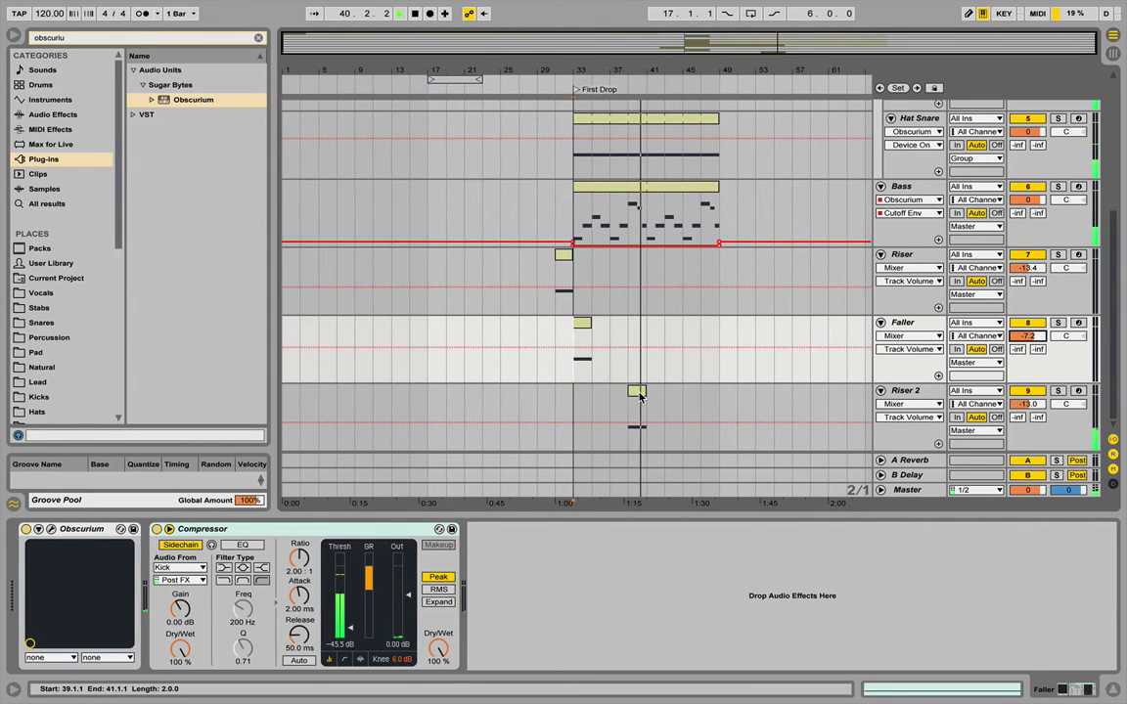
click(581, 325)
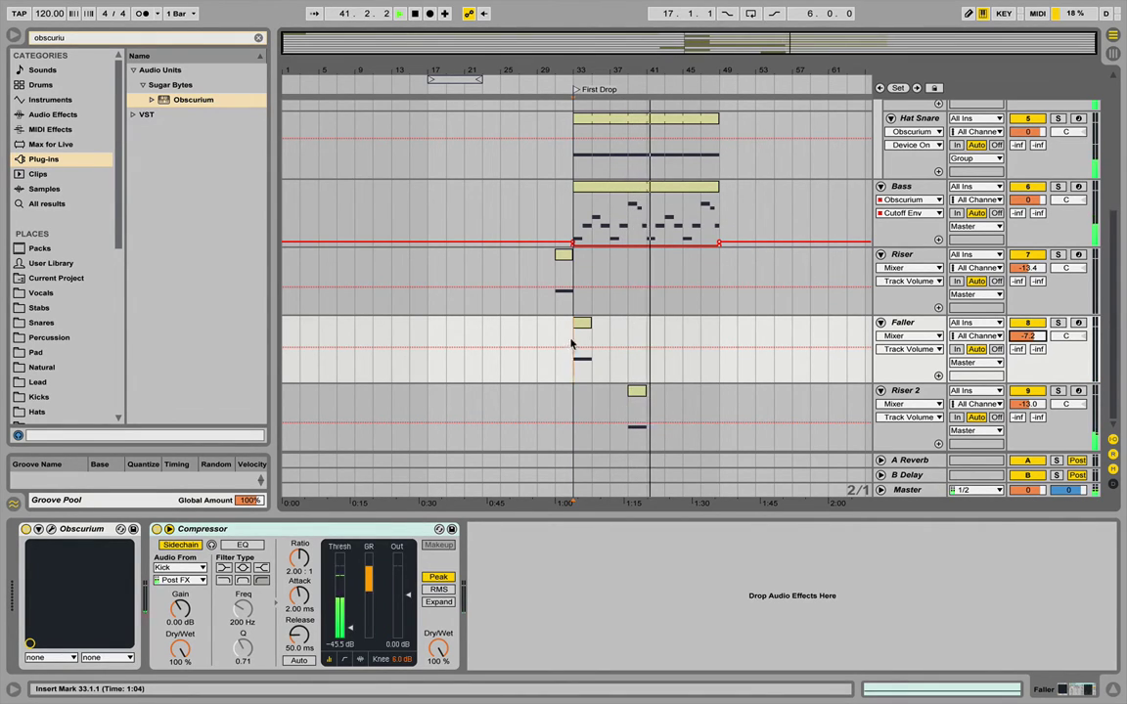
drag(581, 325, 654, 324)
Solo the Riser 2 track and place the playback start at its clip's beginning, 39.1.1.
click(637, 392)
double_click(918, 391)
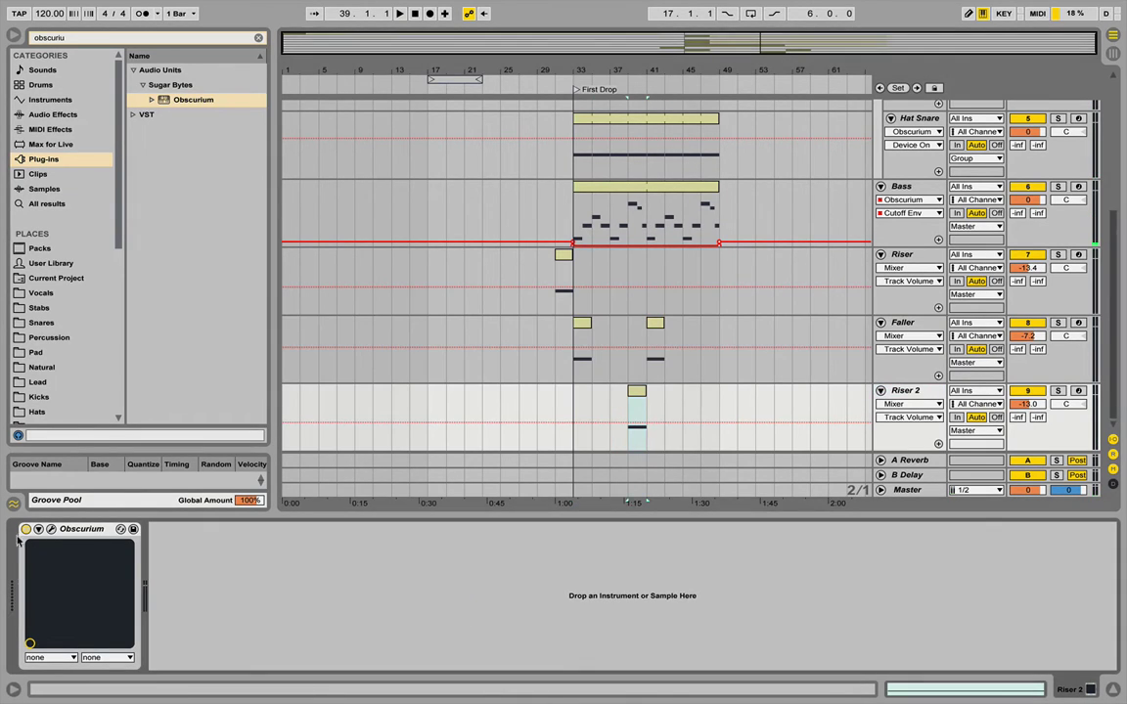
key(super+alt+p)
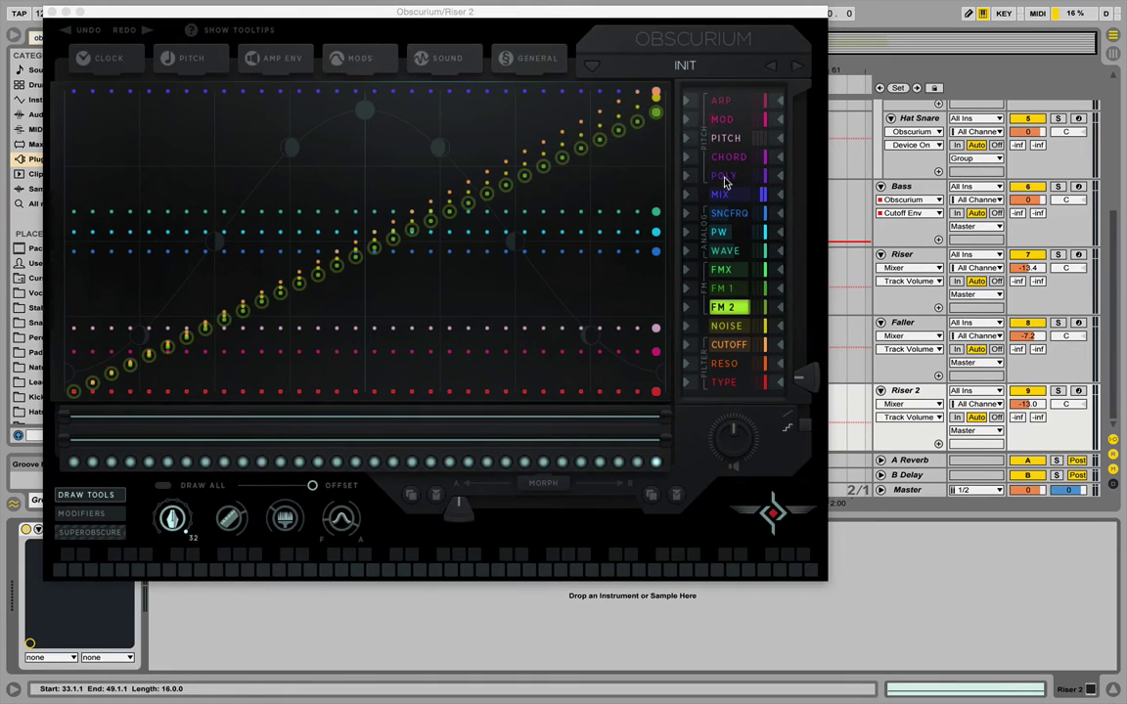
click(1057, 391)
click(49, 10)
click(632, 437)
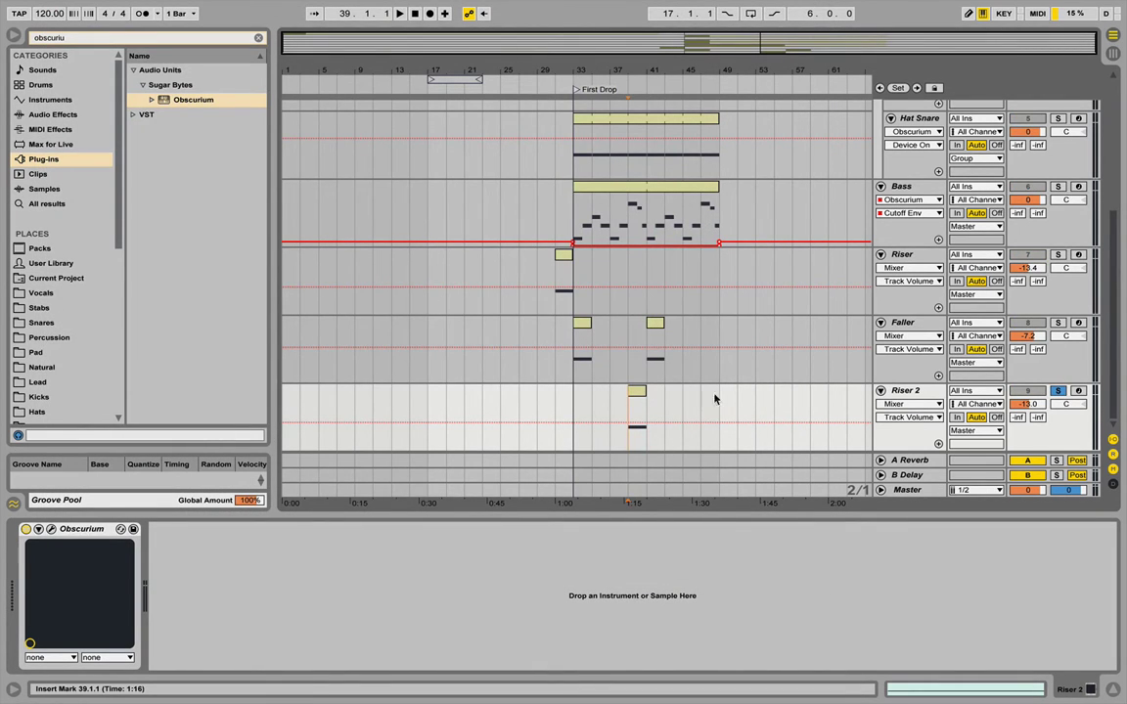
Raise the FMX lane's minimum and adjust the FM oscillator ratio in Riser 2's Obscurium.
click(50, 528)
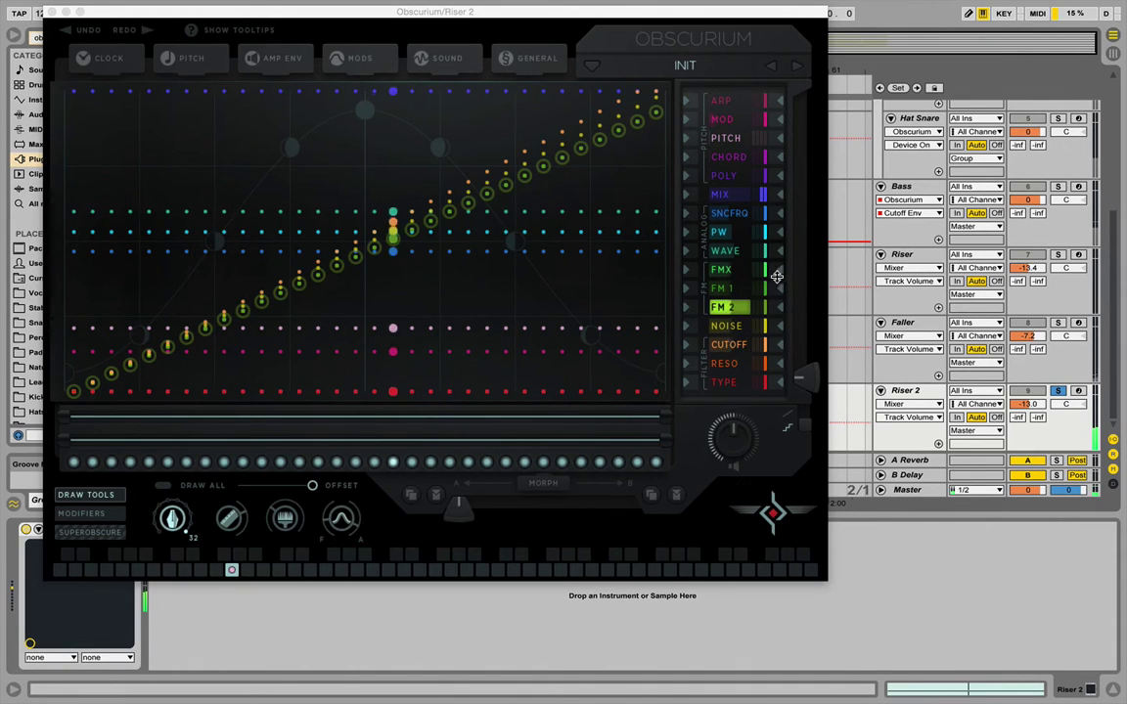
click(739, 270)
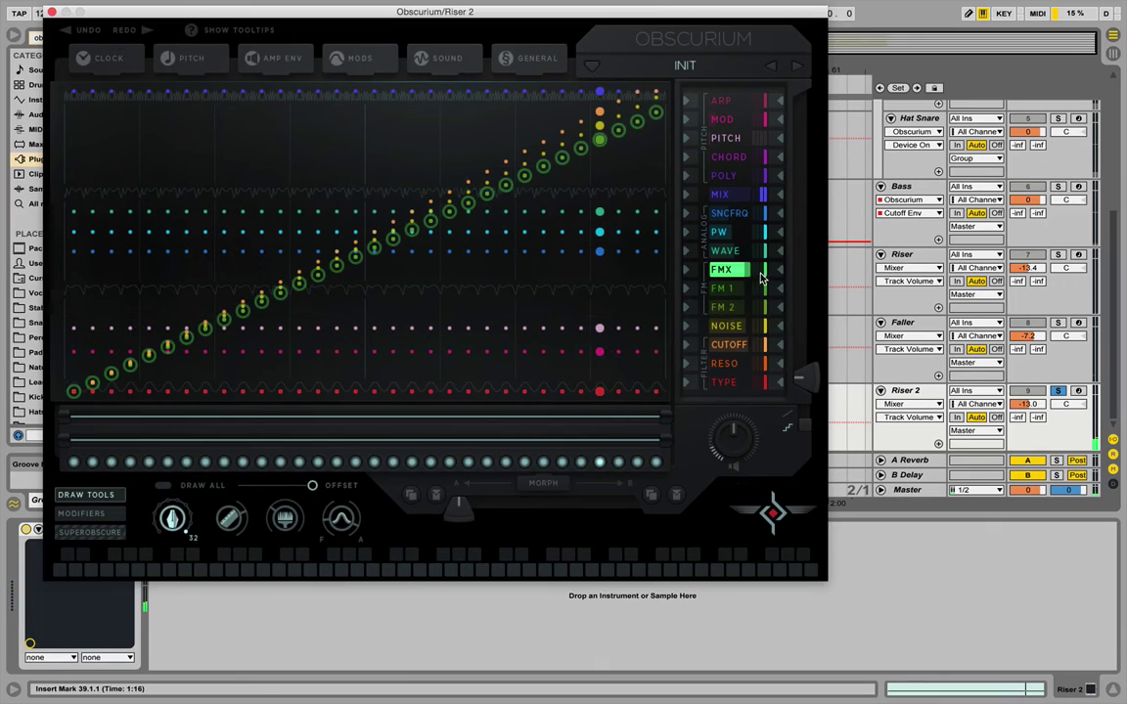
click(764, 271)
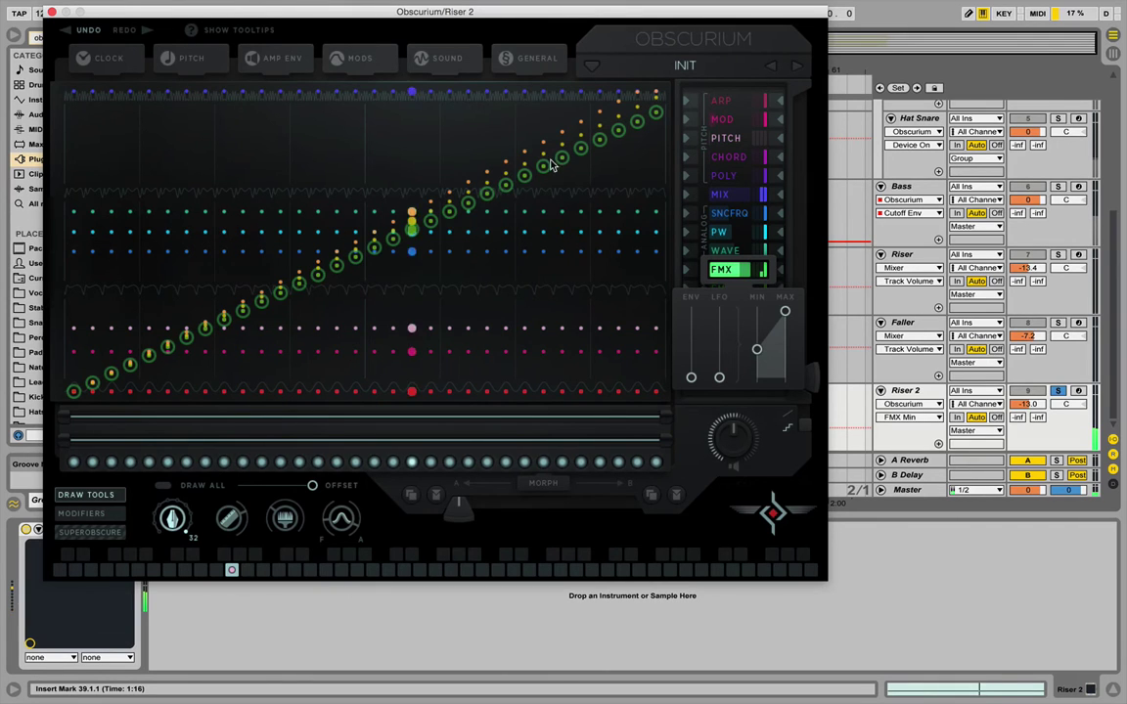
click(471, 58)
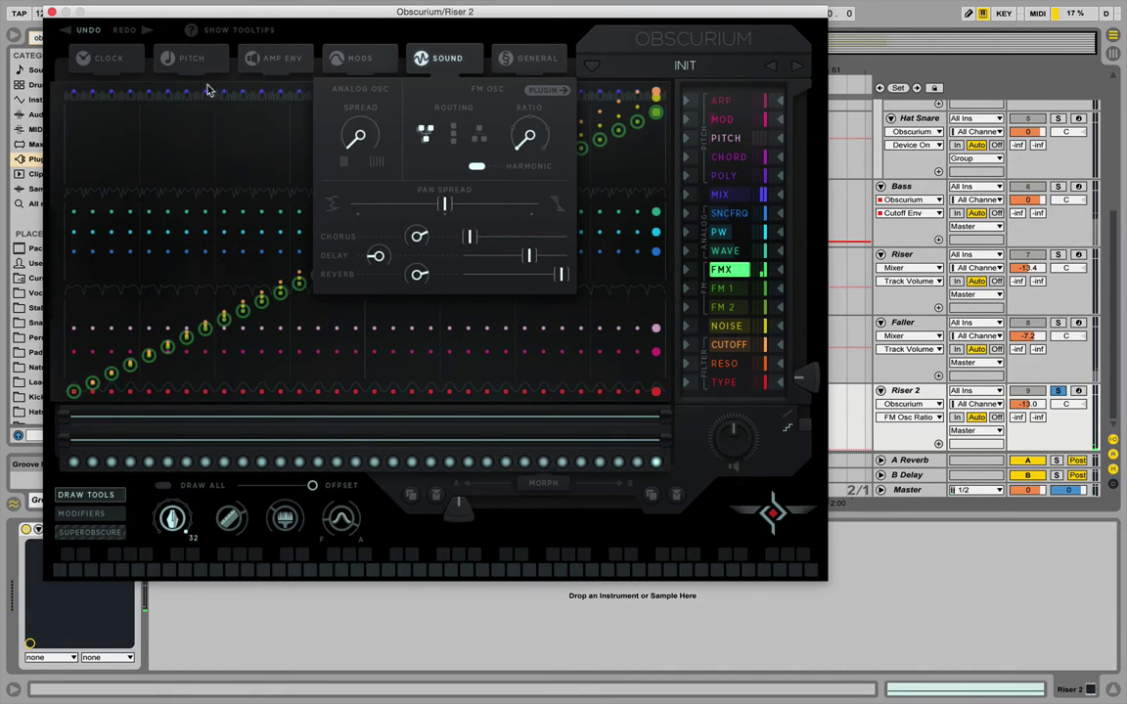
click(547, 32)
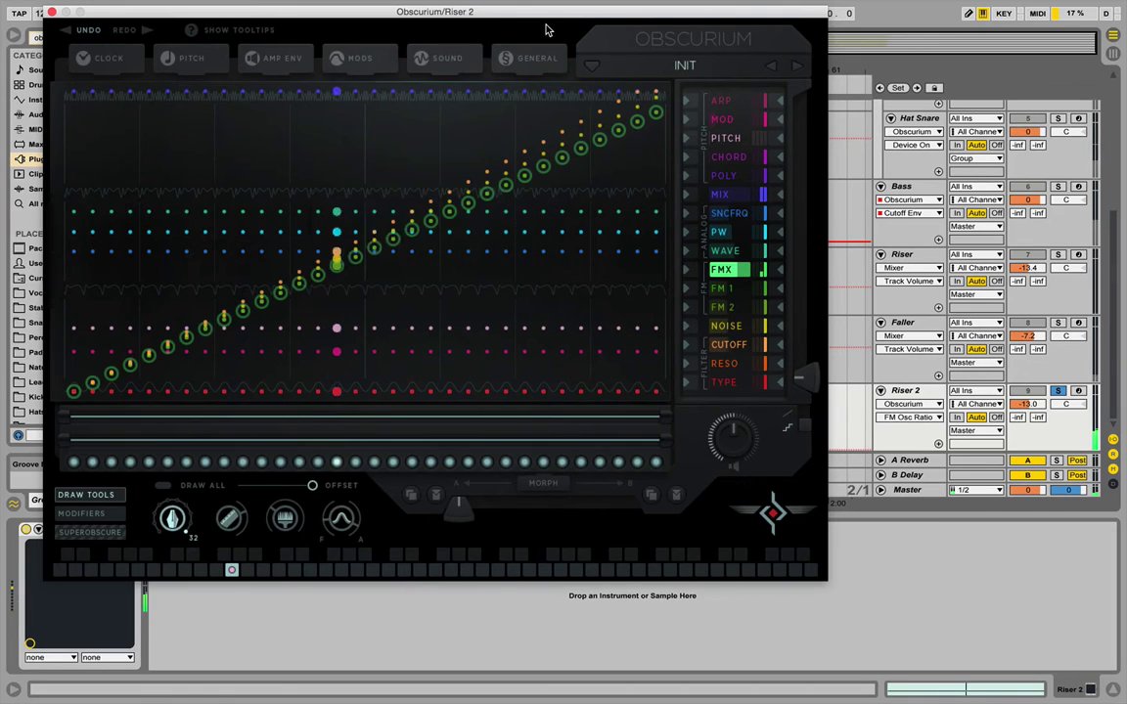
Unsolo the Riser 2 track, close its Obscurium window and set the track volume to -17.4 dB.
drag(1029, 404, 1029, 435)
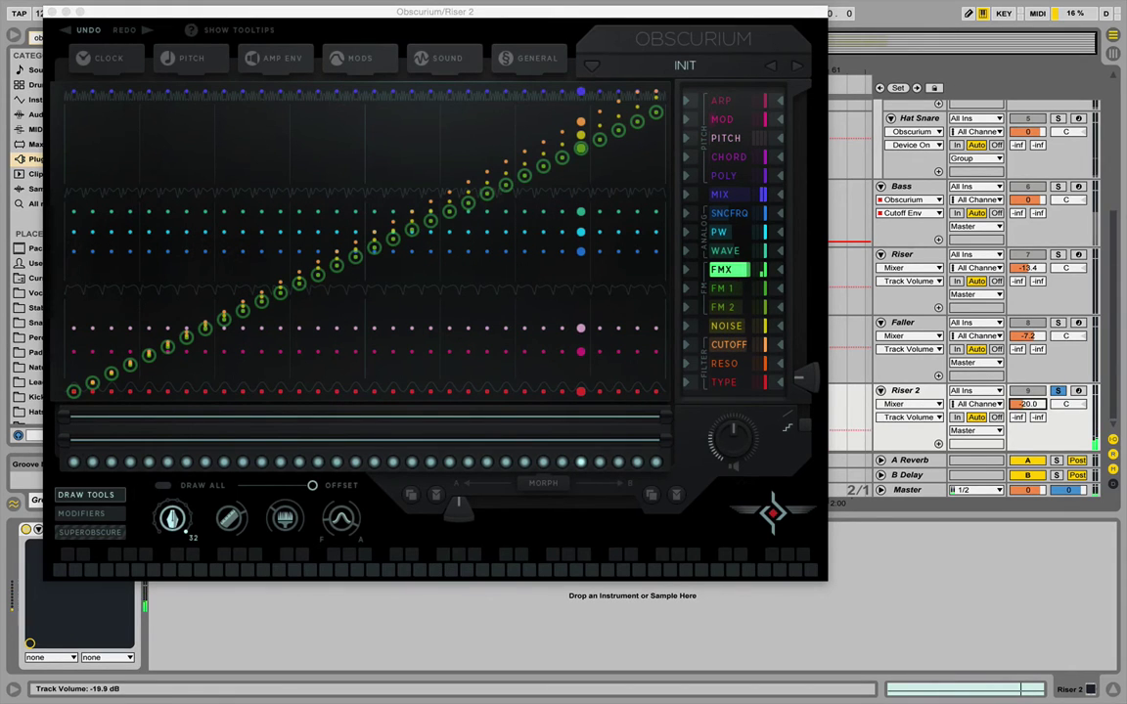
click(1056, 392)
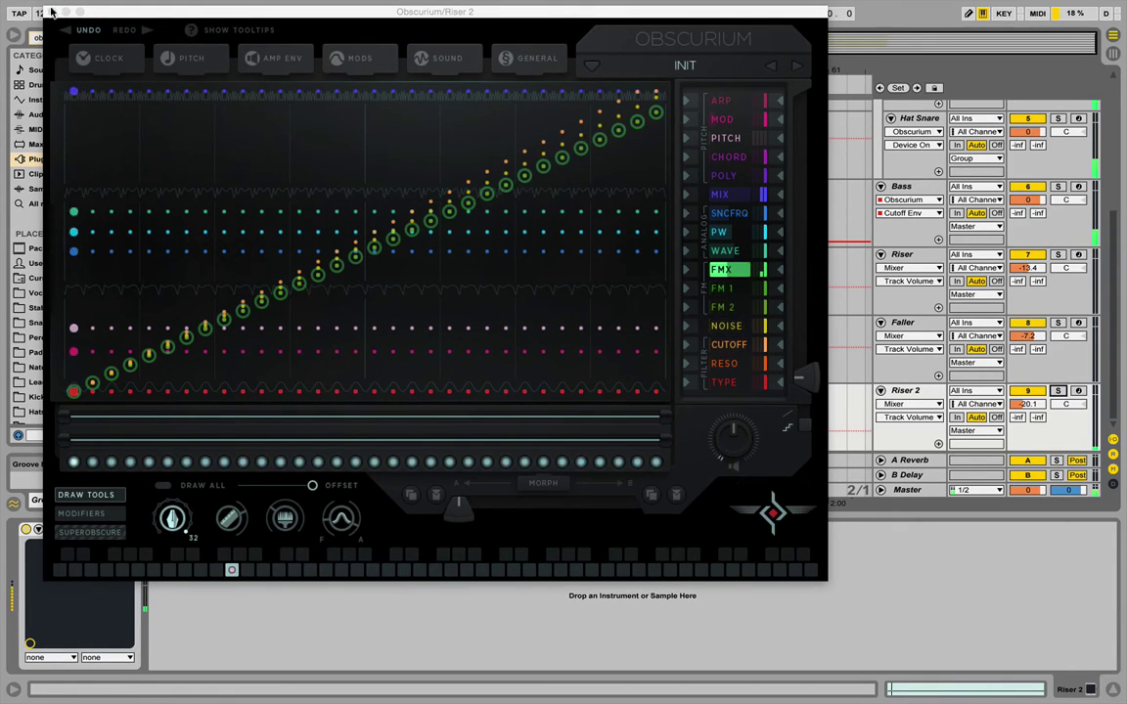
click(50, 12)
drag(1027, 404, 1027, 391)
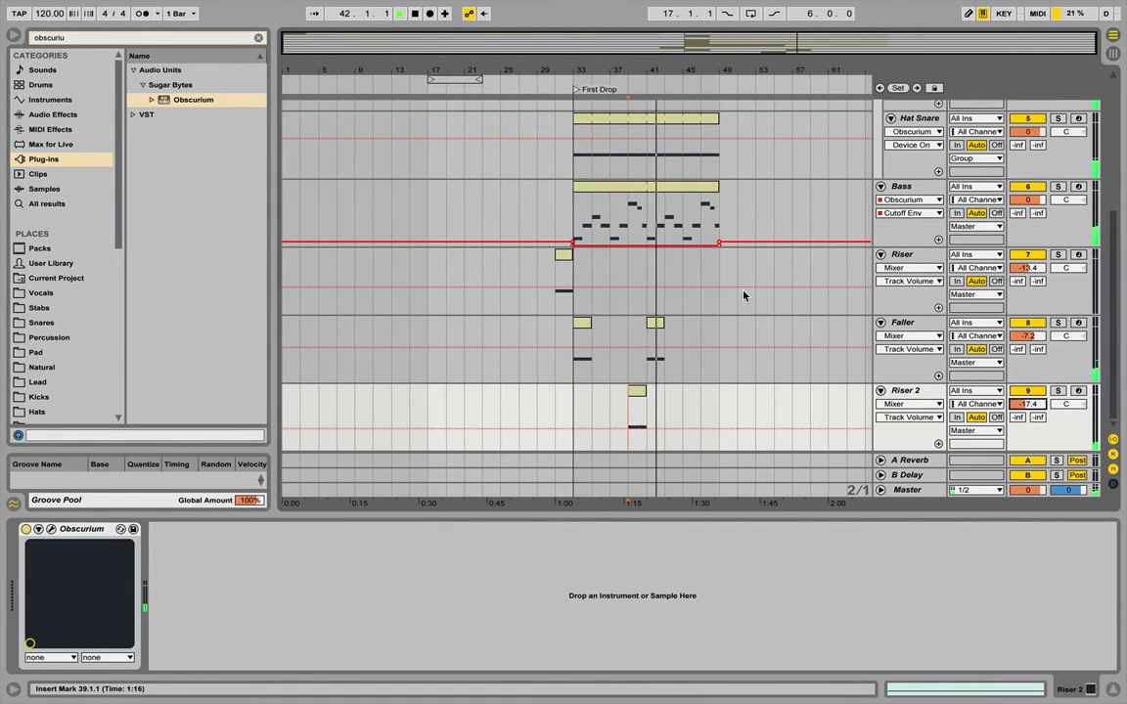
Open the Faller clip at bar 33 for note editing and rename its track as Chord Faller.
click(582, 324)
double_click(583, 324)
key(space)
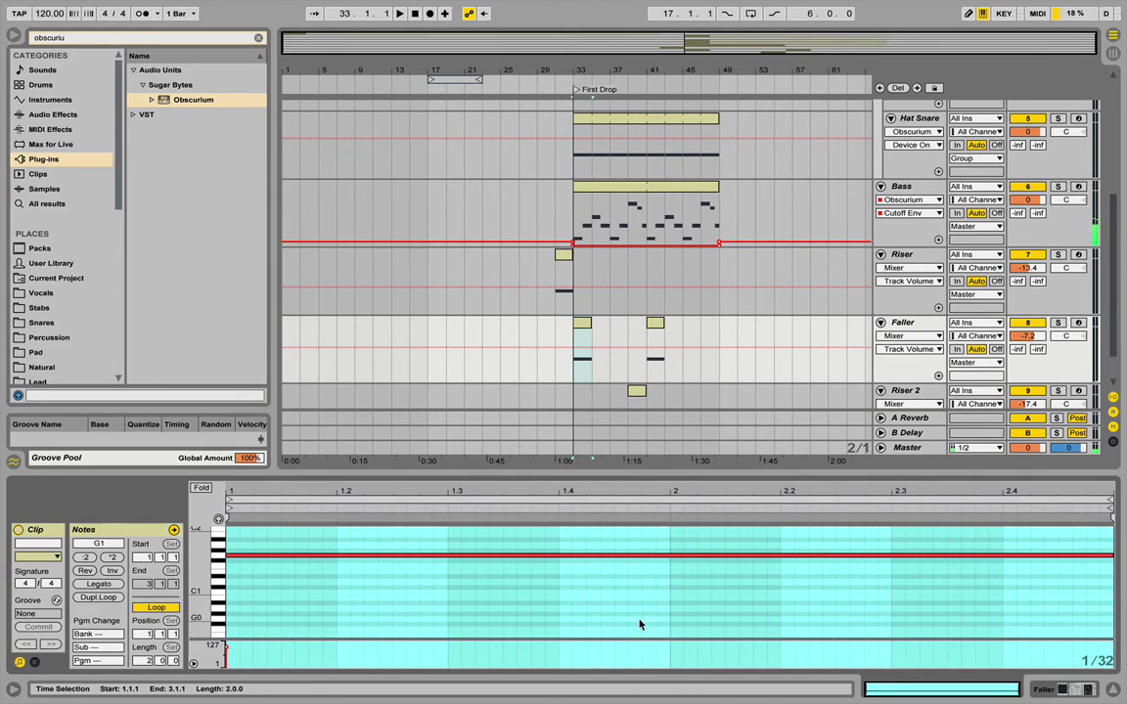
click(908, 326)
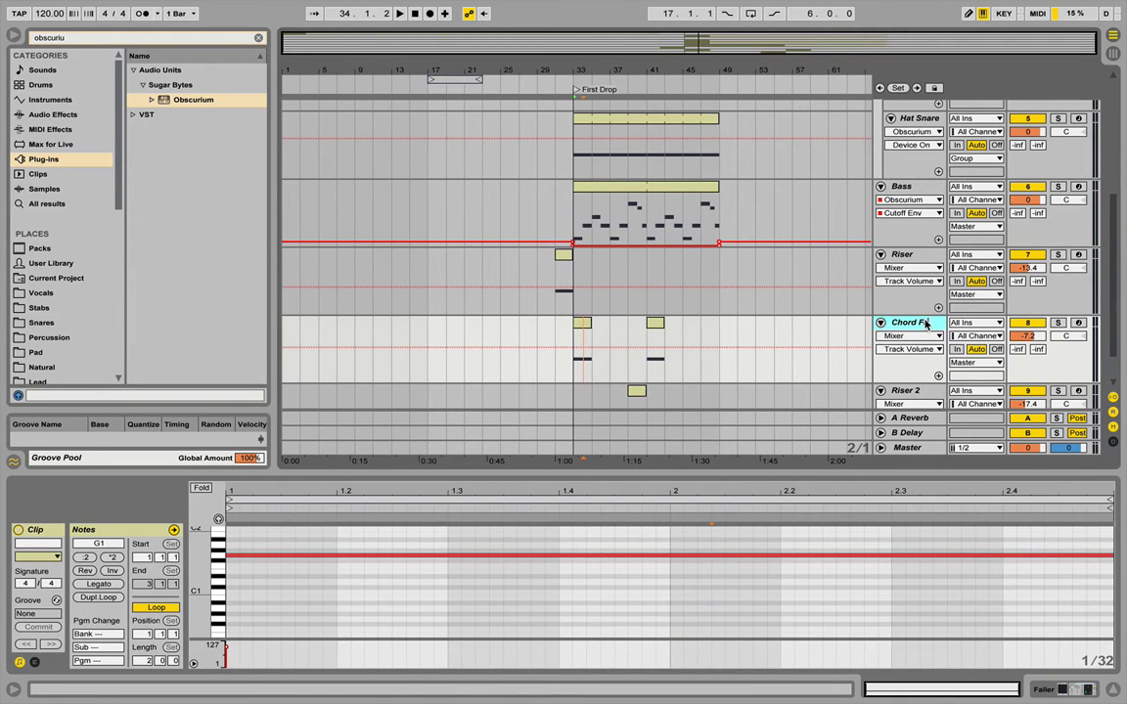
Shorten the clip's long G1 note to end at 1.3.3 and add an eighth-note G2 directly after it.
key(space)
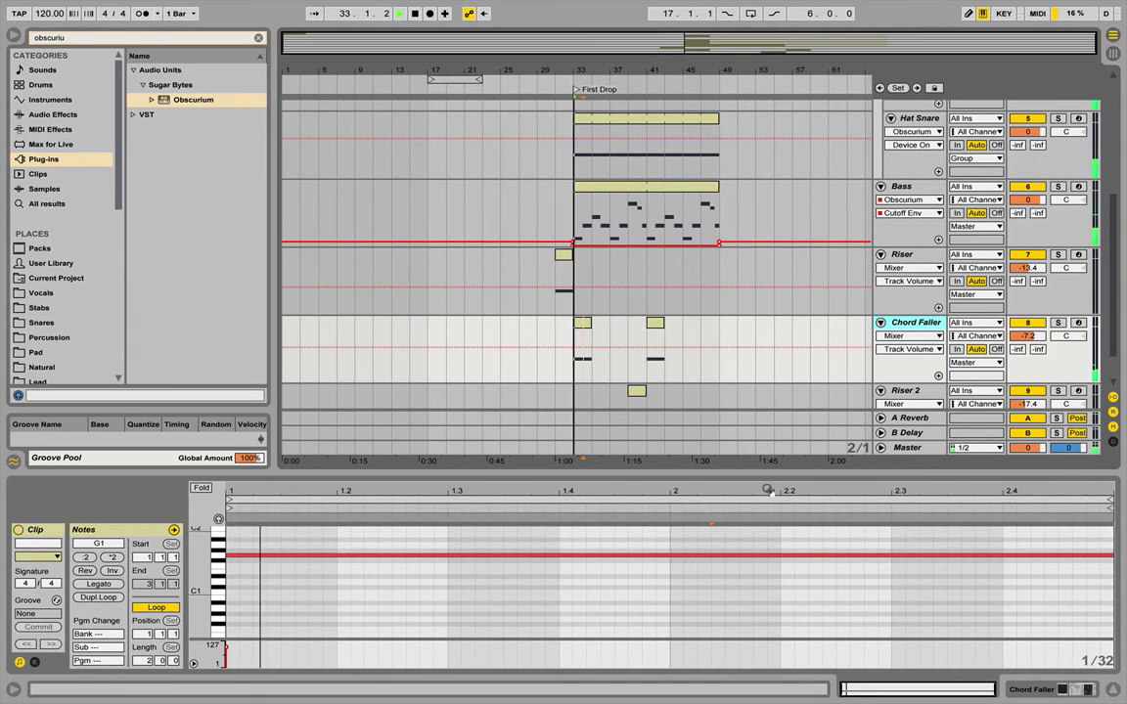
key(space)
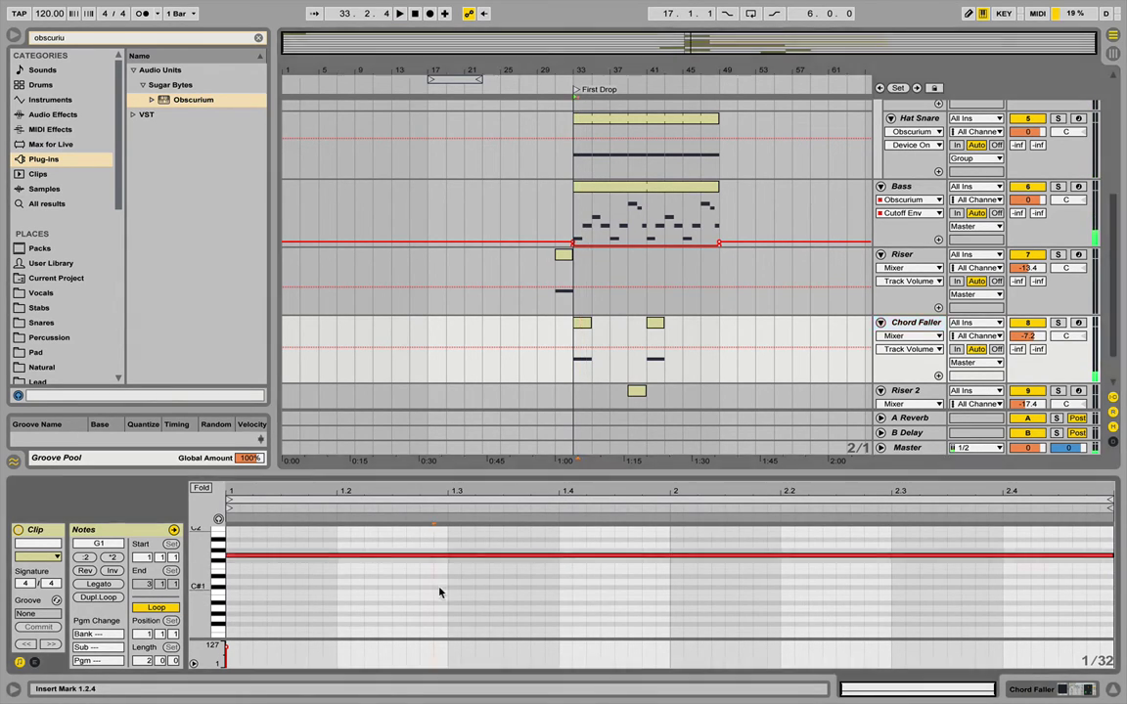
key(space)
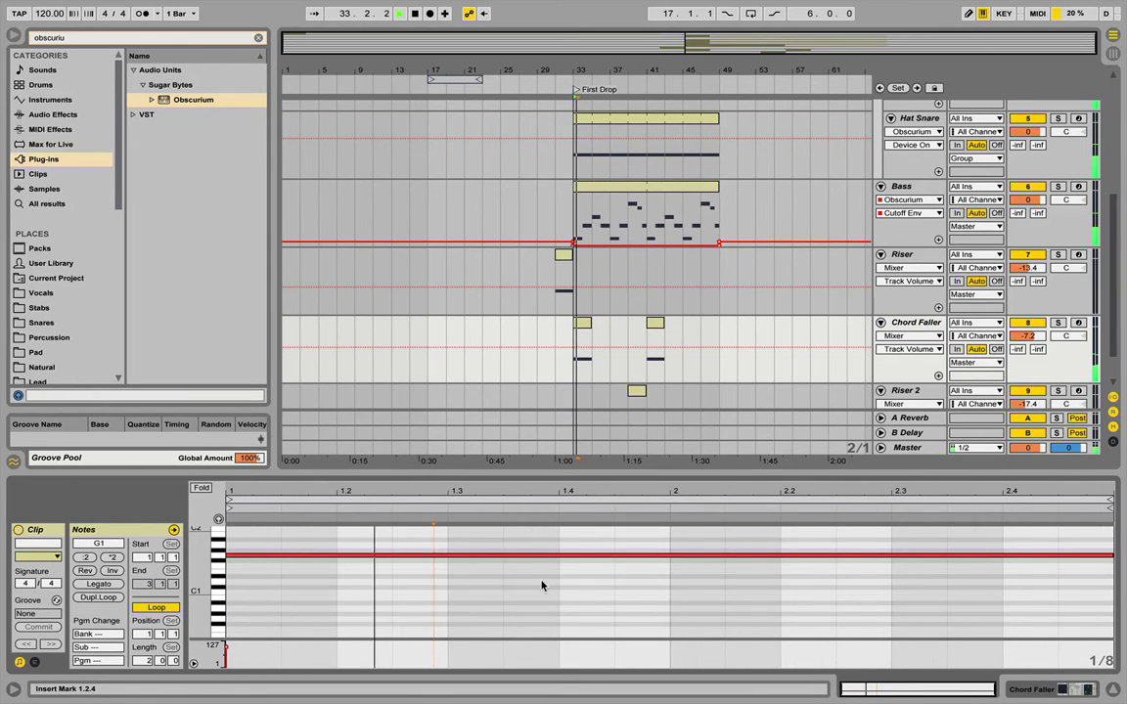
key(space)
click(503, 553)
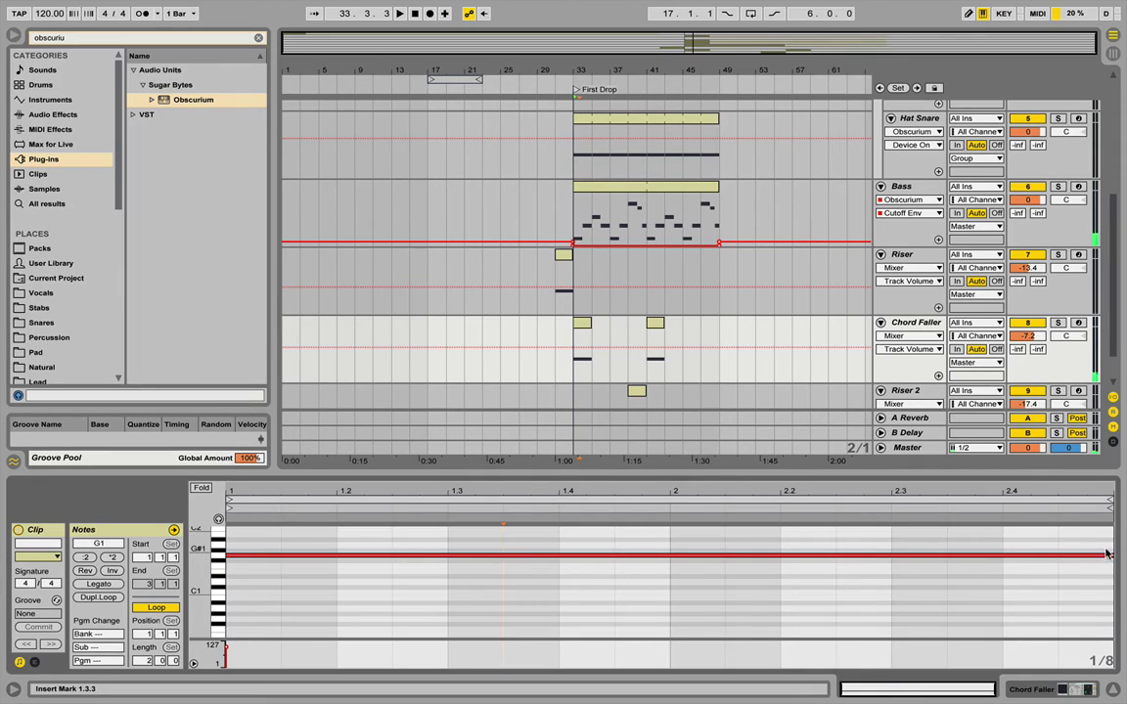
drag(1111, 555, 523, 567)
double_click(519, 557)
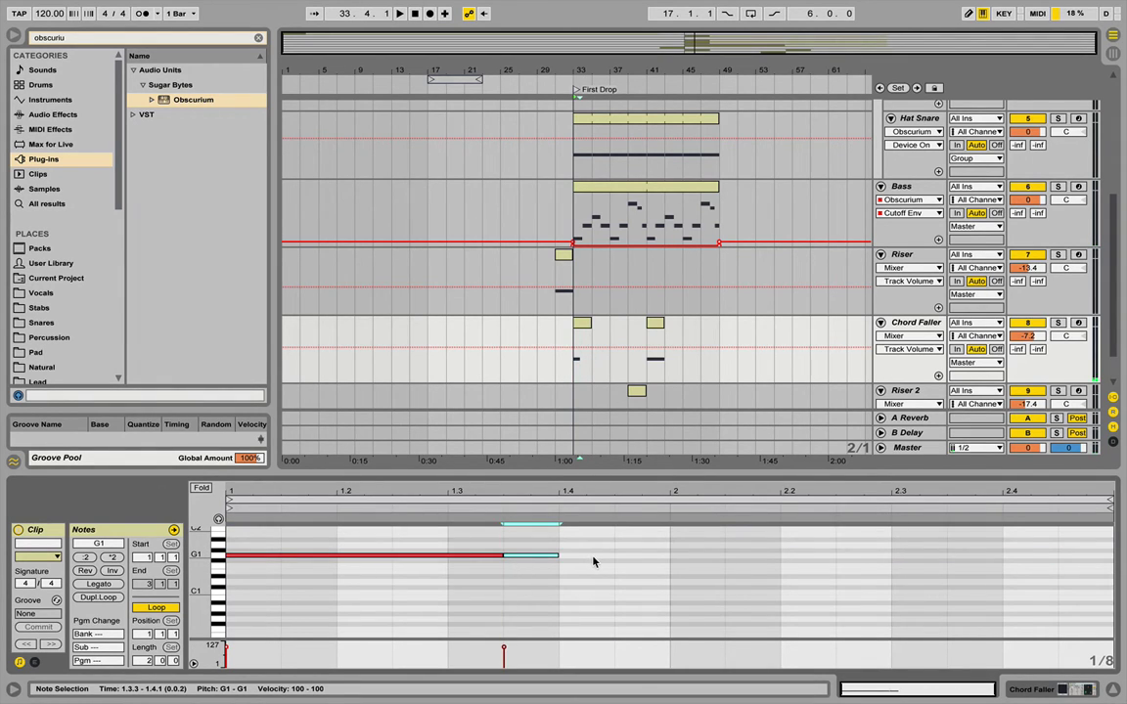
key(shift+Up)
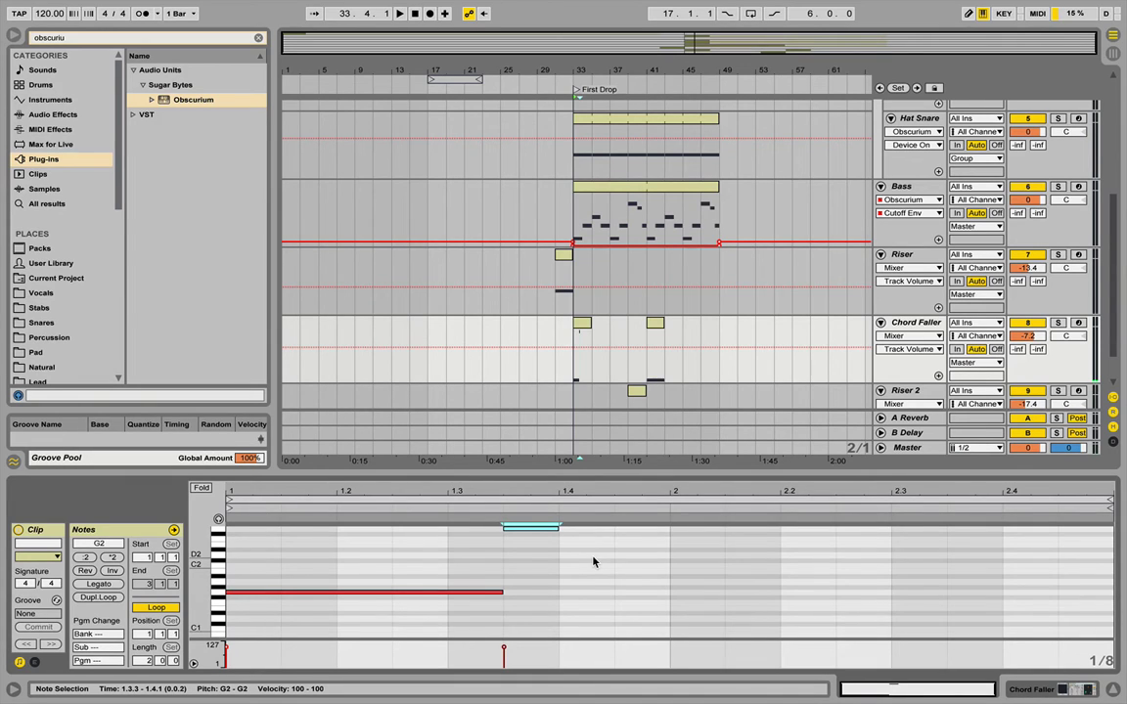
Transpose both notes of the Chord Faller clip down one octave to G0 and G1 and play them with the mix.
key(space)
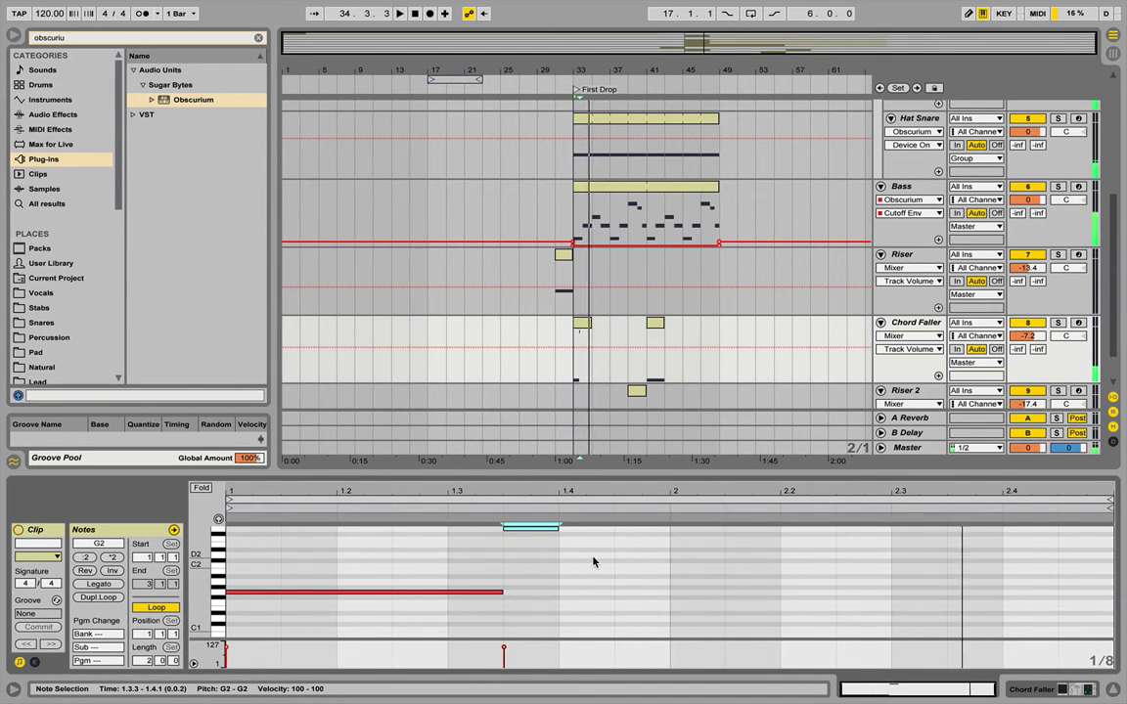
key(space)
drag(626, 587, 546, 523)
key(shift+Down)
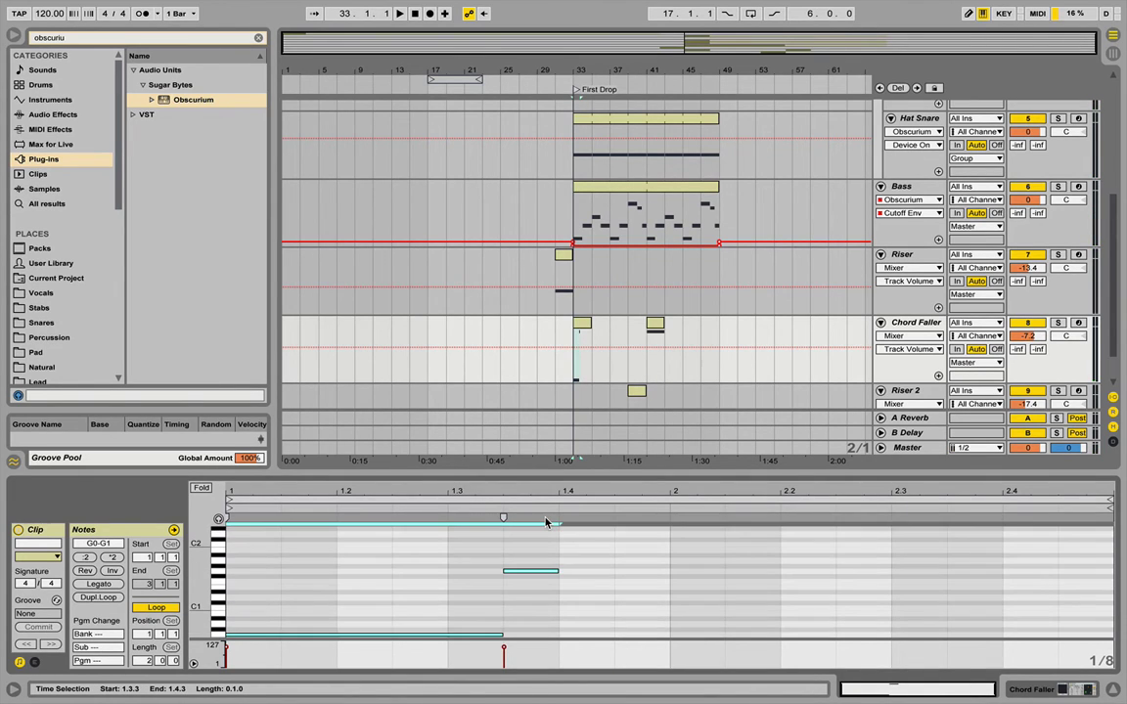
key(space)
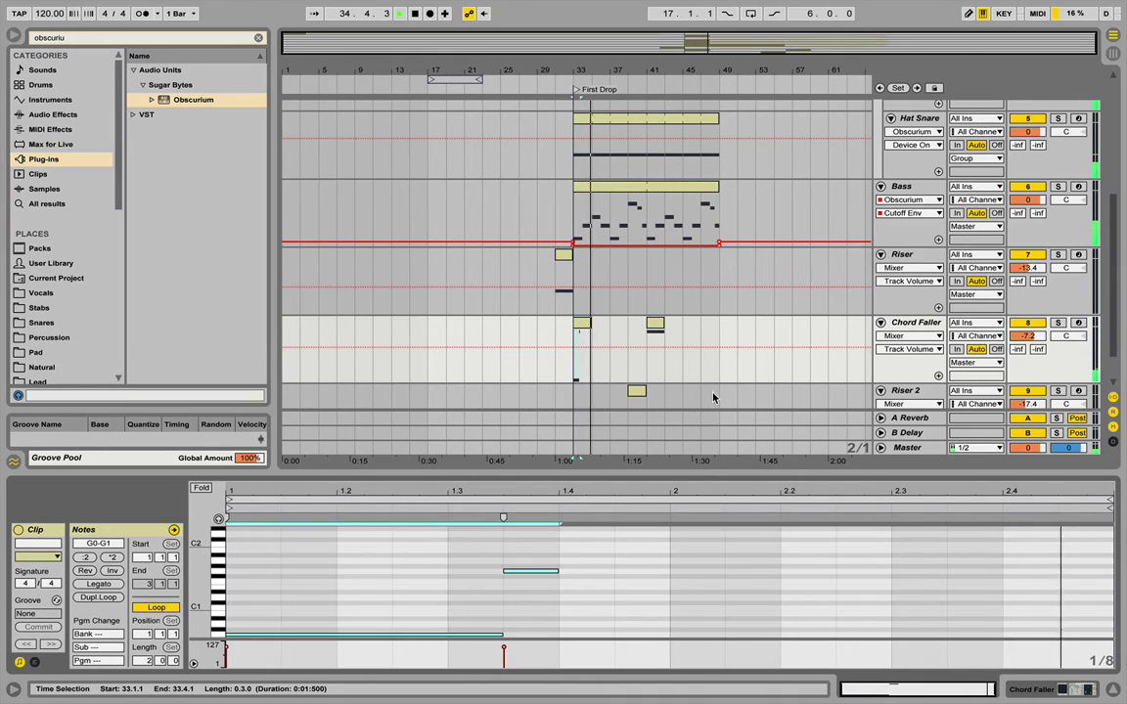
Show the Chord Faller track's devices and set its Compressor threshold to -16.0 dB.
click(911, 322)
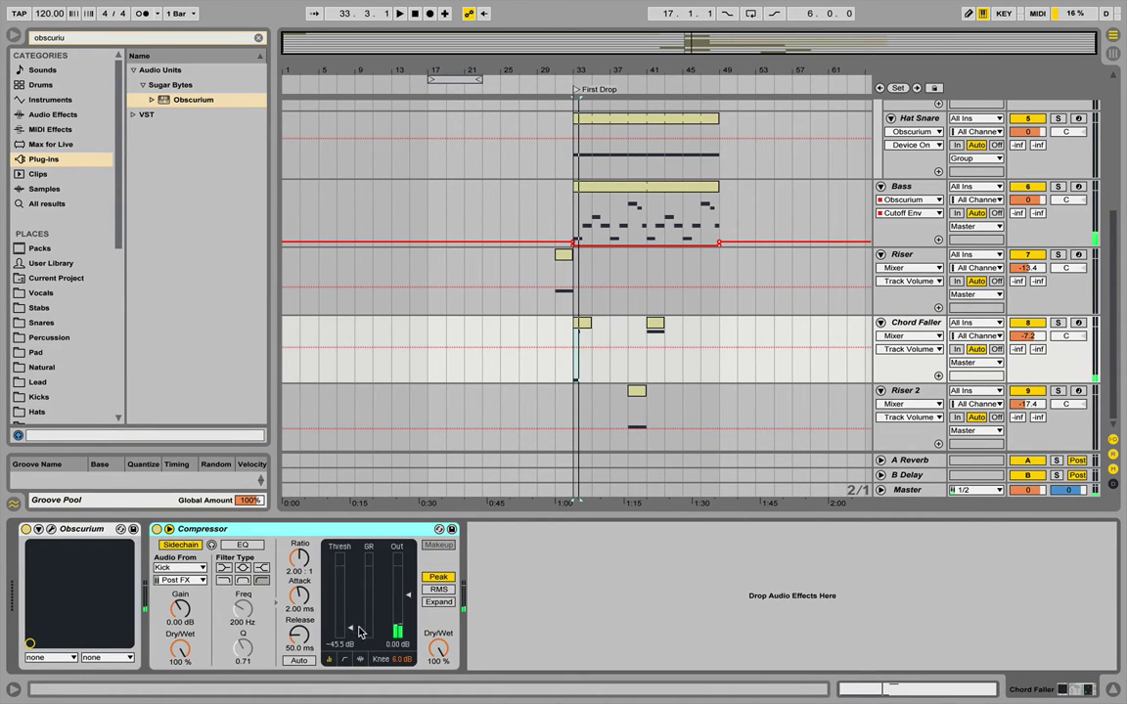
mouse_move(358, 633)
mouse_down()
mouse_move(358, 601)
mouse_move(352, 627)
mouse_up()
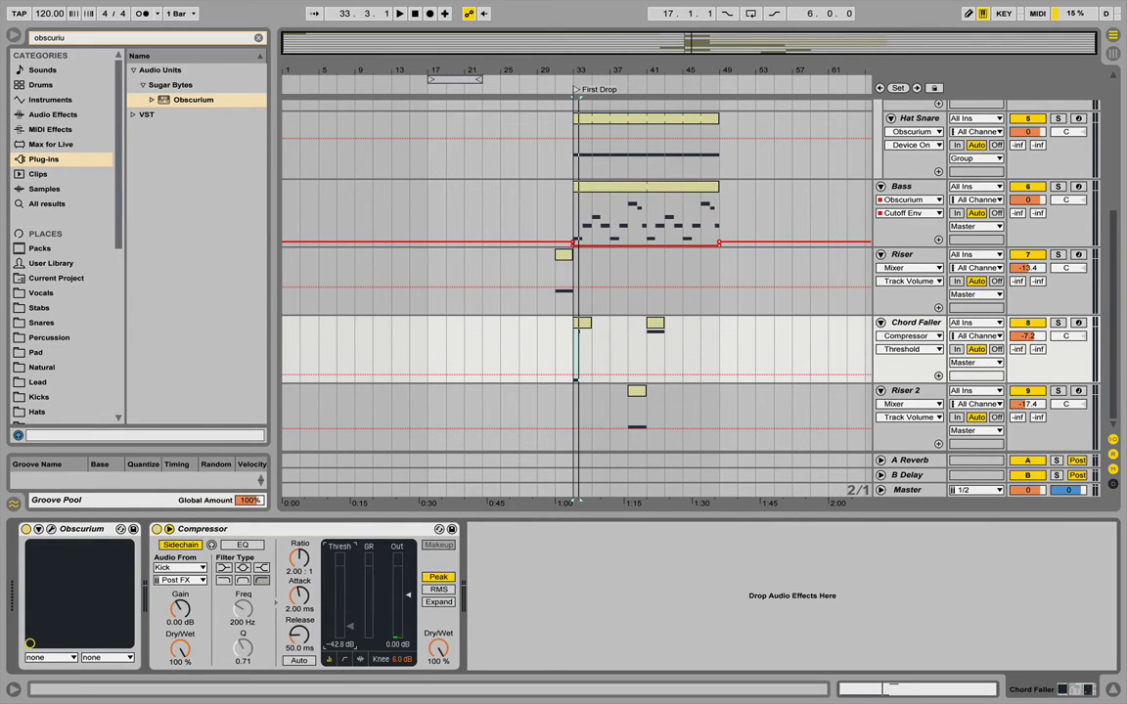
drag(685, 47, 685, 125)
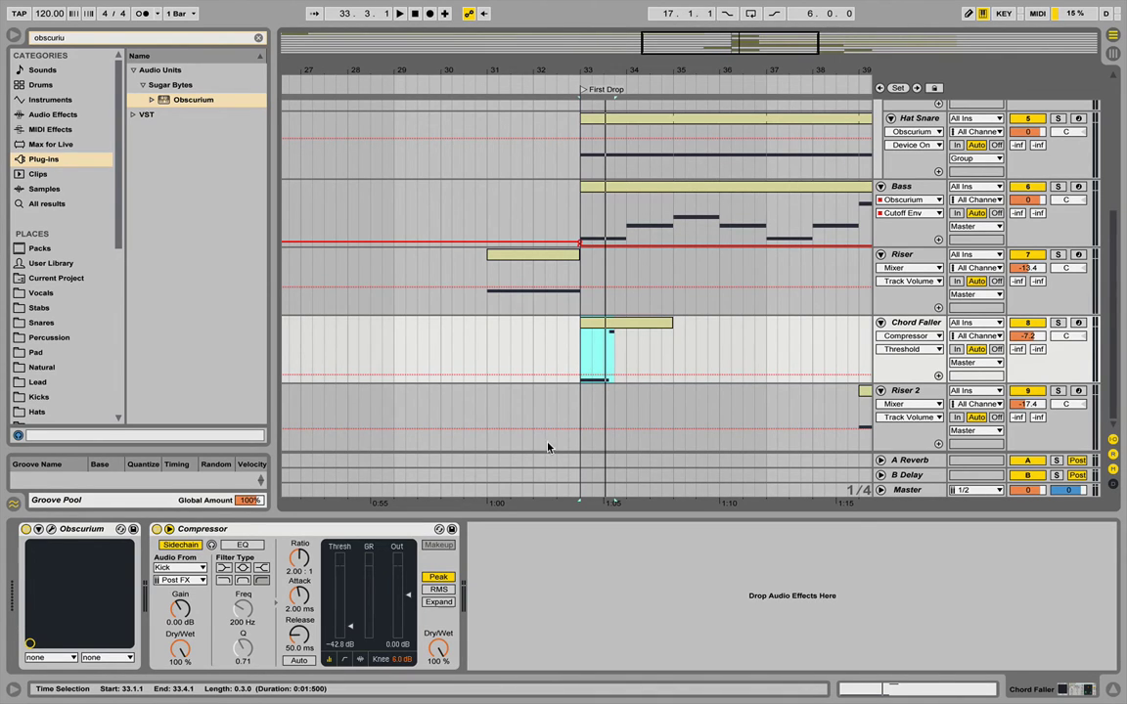
drag(349, 626, 350, 598)
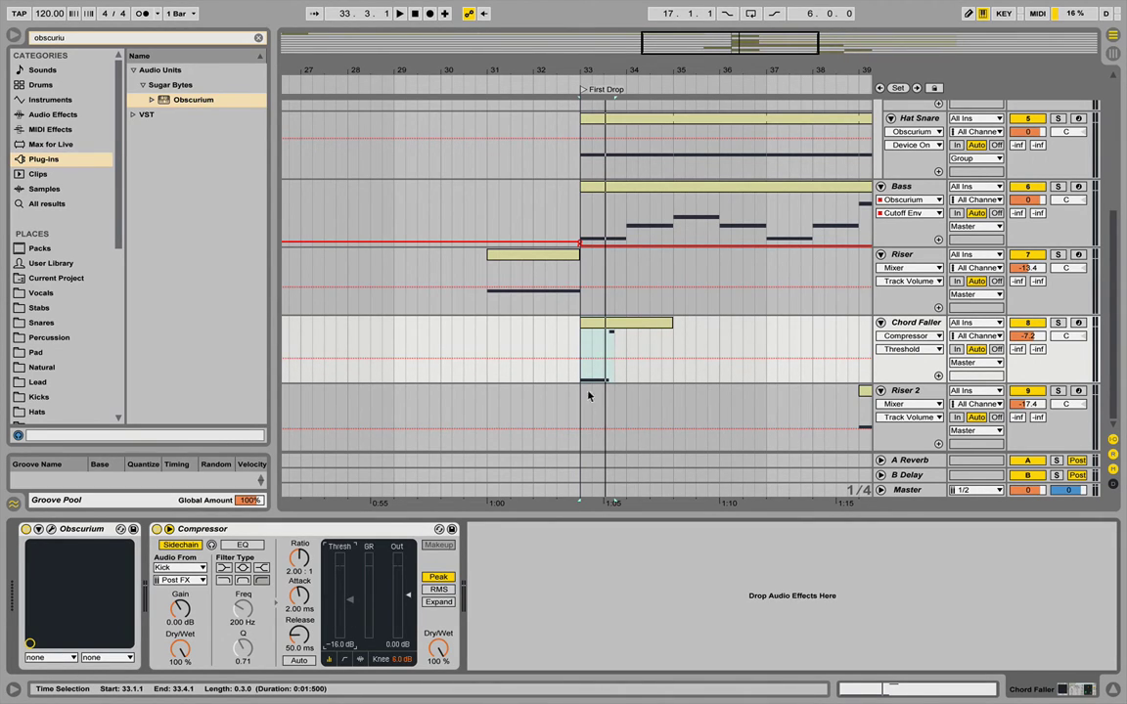
Automate the Chord Faller's Compressor threshold to fall from 0.55 dB at 33.1.1 to -42.9 dB within about a beat and a half.
drag(585, 385, 582, 366)
click(581, 360)
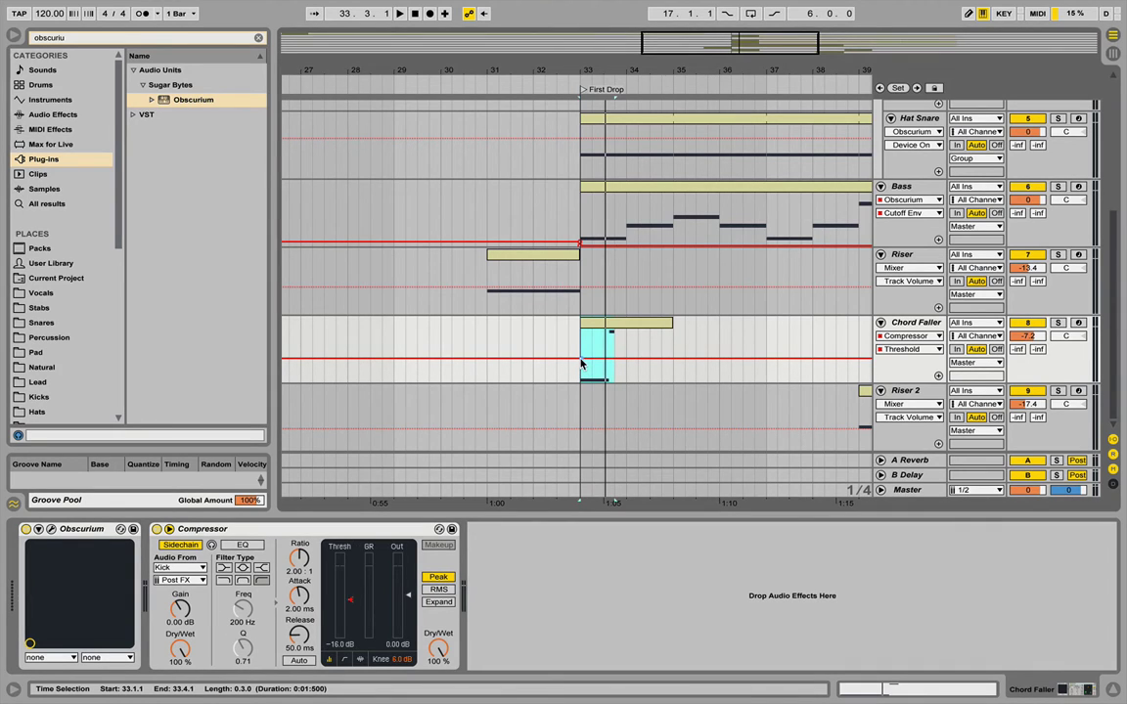
mouse_move(580, 364)
mouse_down()
mouse_move(580, 342)
mouse_move(591, 341)
mouse_move(591, 382)
mouse_up()
click(577, 373)
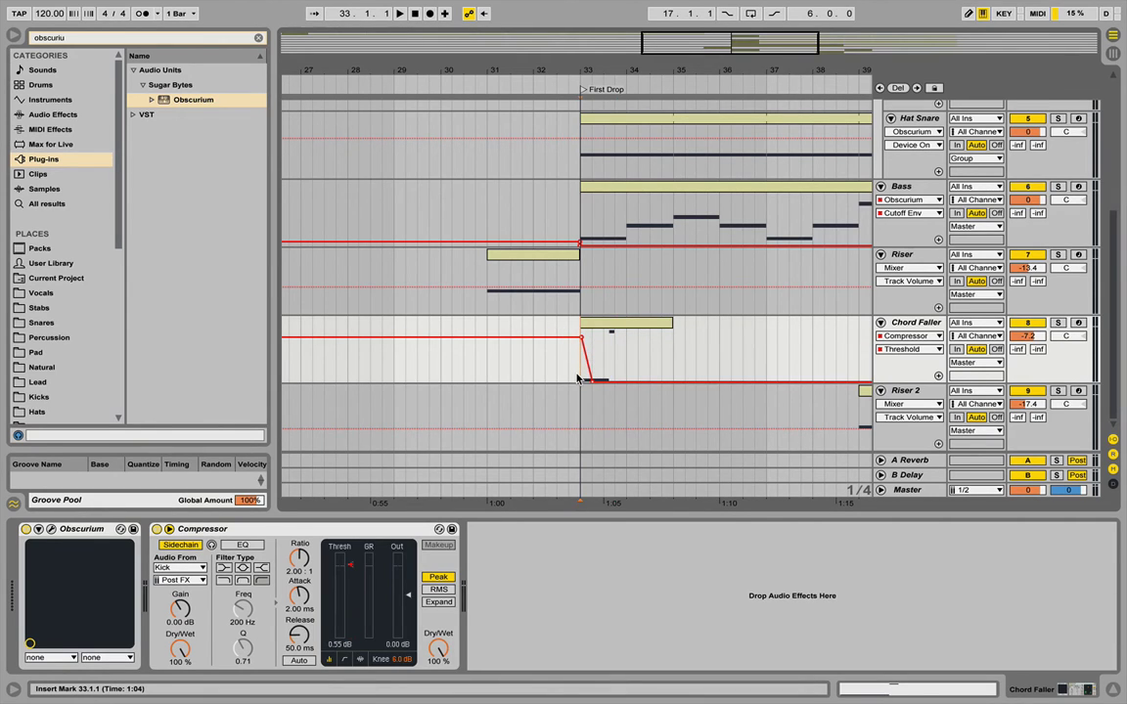
key(space)
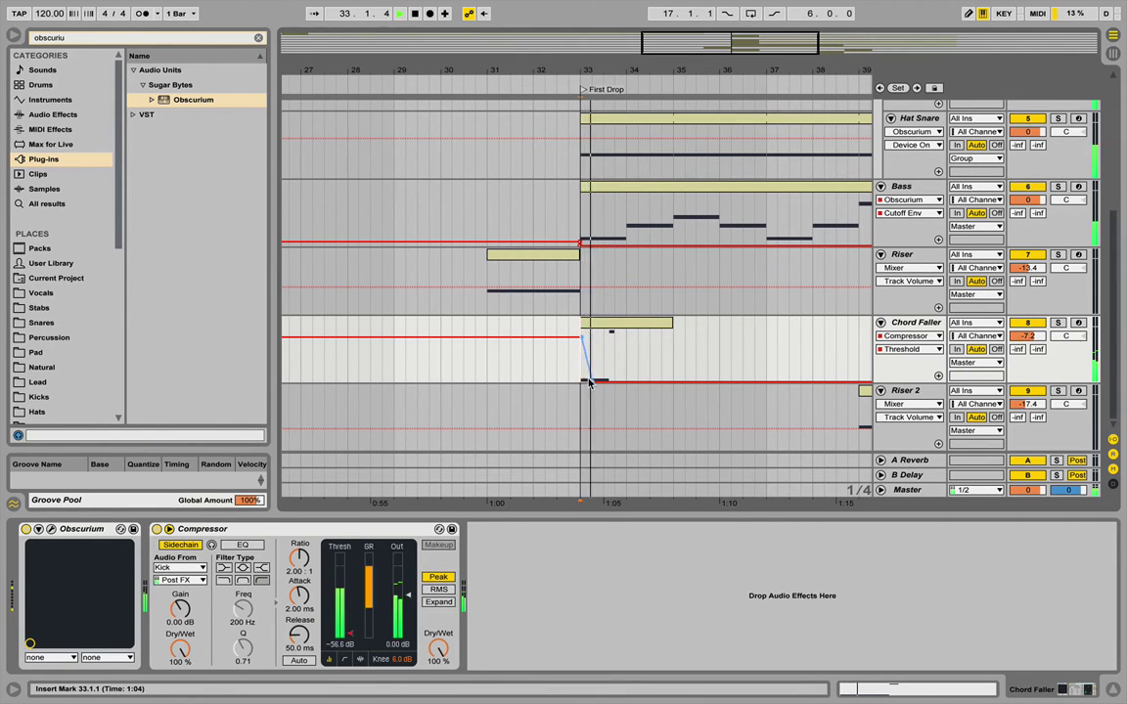
mouse_move(587, 379)
mouse_down()
mouse_move(603, 364)
mouse_move(598, 375)
mouse_up()
key(space)
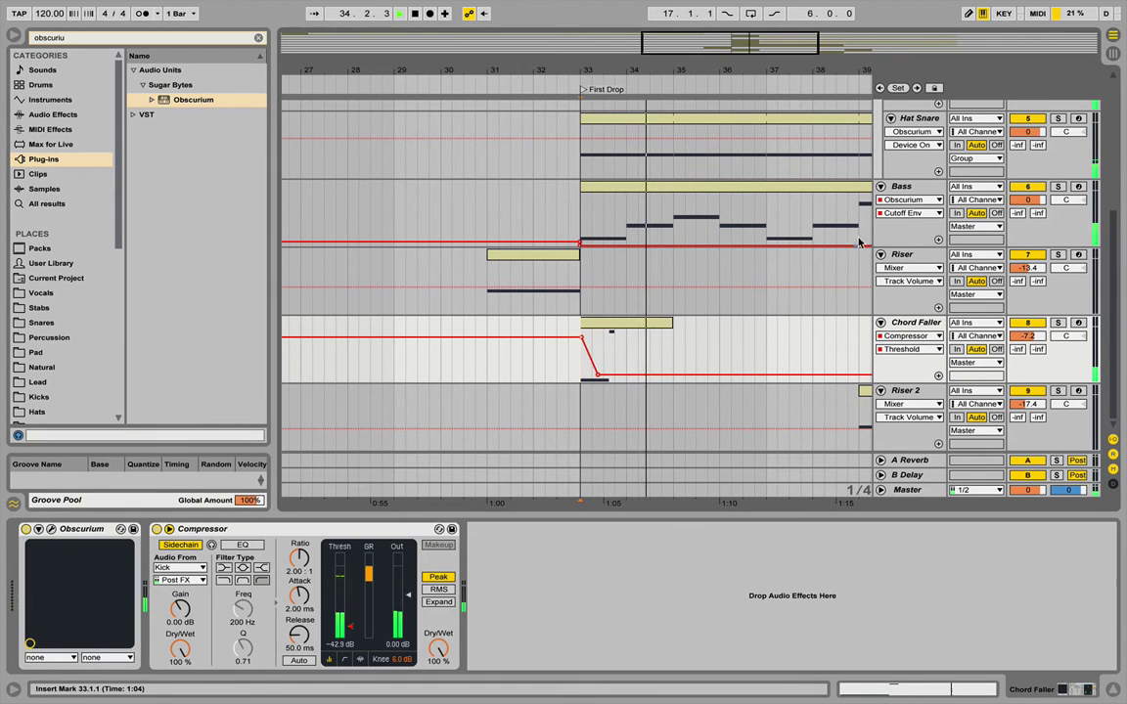
Try the Bass track's Cutoff_Env at 1.0 during playback and set the Chord Faller track volume to -10.4 dB.
click(898, 188)
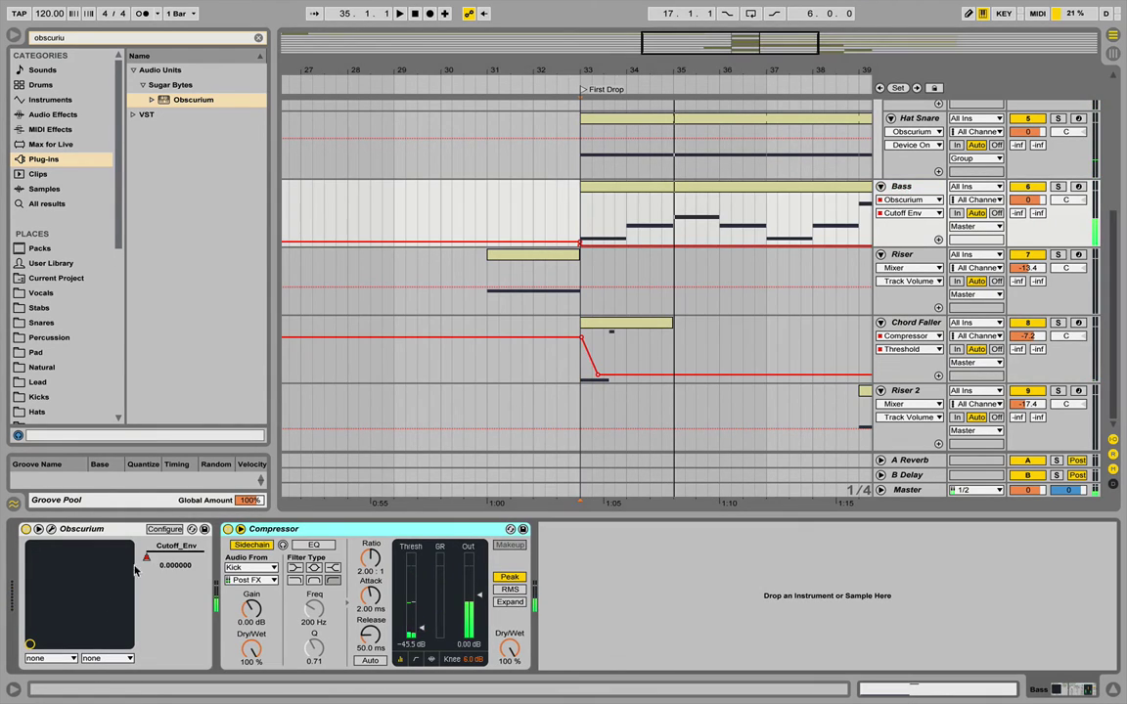
drag(146, 559, 205, 559)
key(space)
key(space)
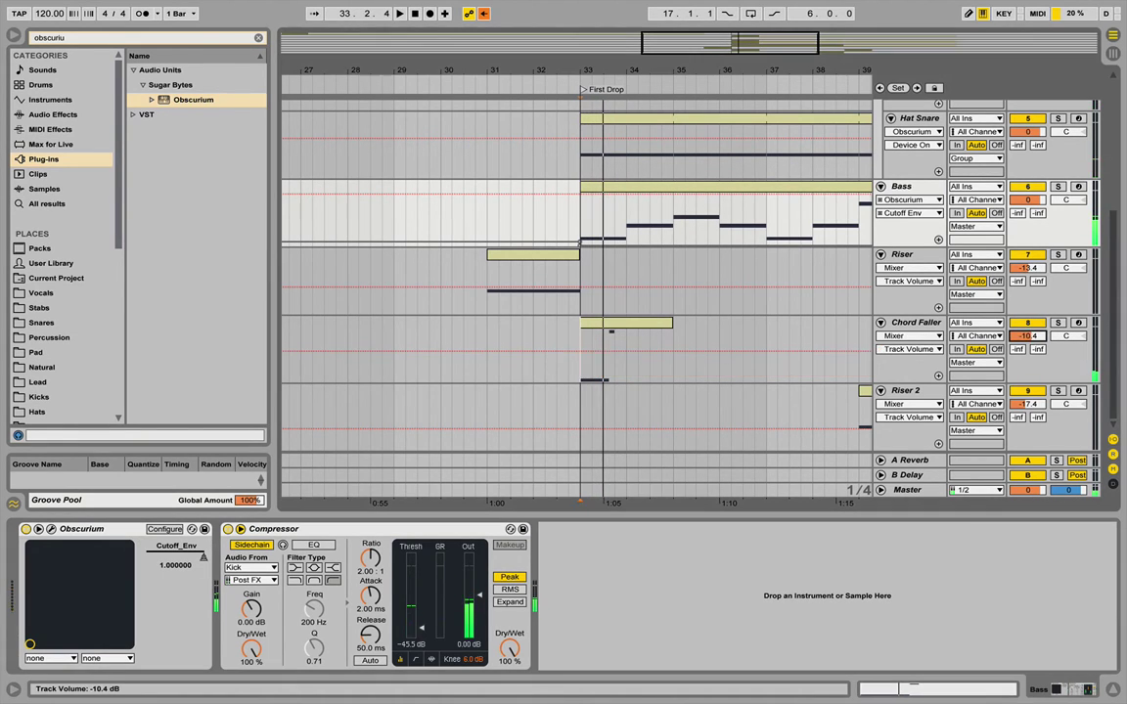
Return the Bass track's Cutoff_Env to its minimum, re-enable the overridden automation and stop playback.
key(space)
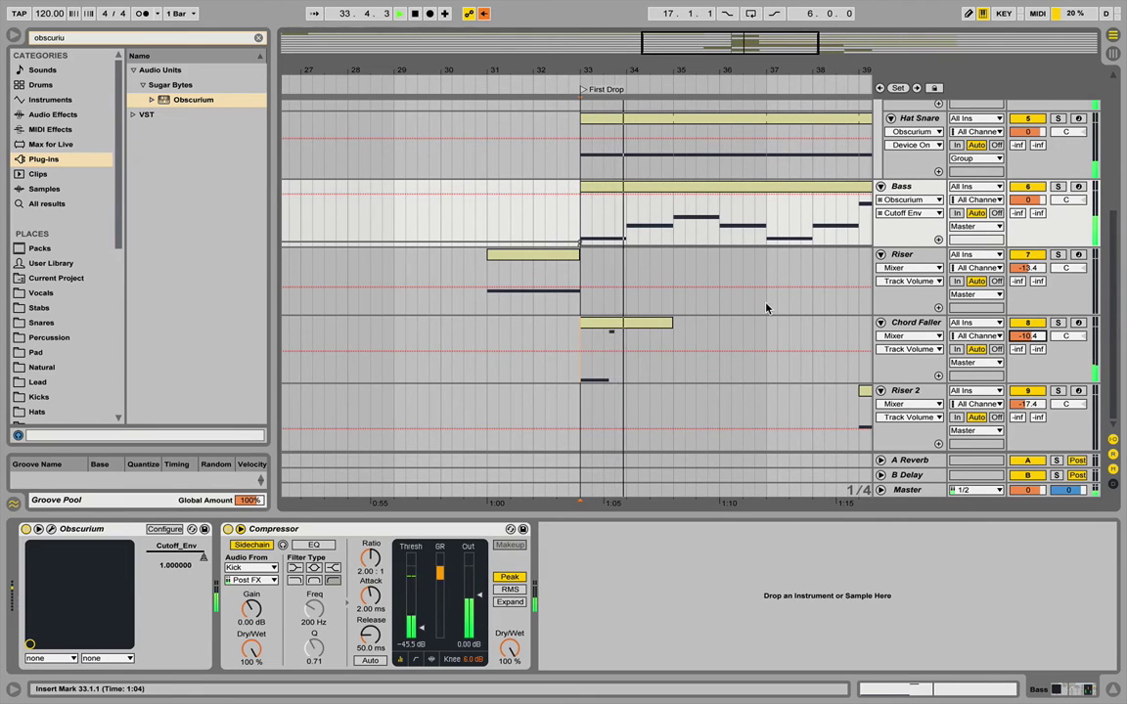
drag(190, 555, 147, 556)
click(483, 13)
key(space)
Play the Riser's transition into the First Drop from 31.1.1 and recheck the drop from 33.1.1.
click(487, 272)
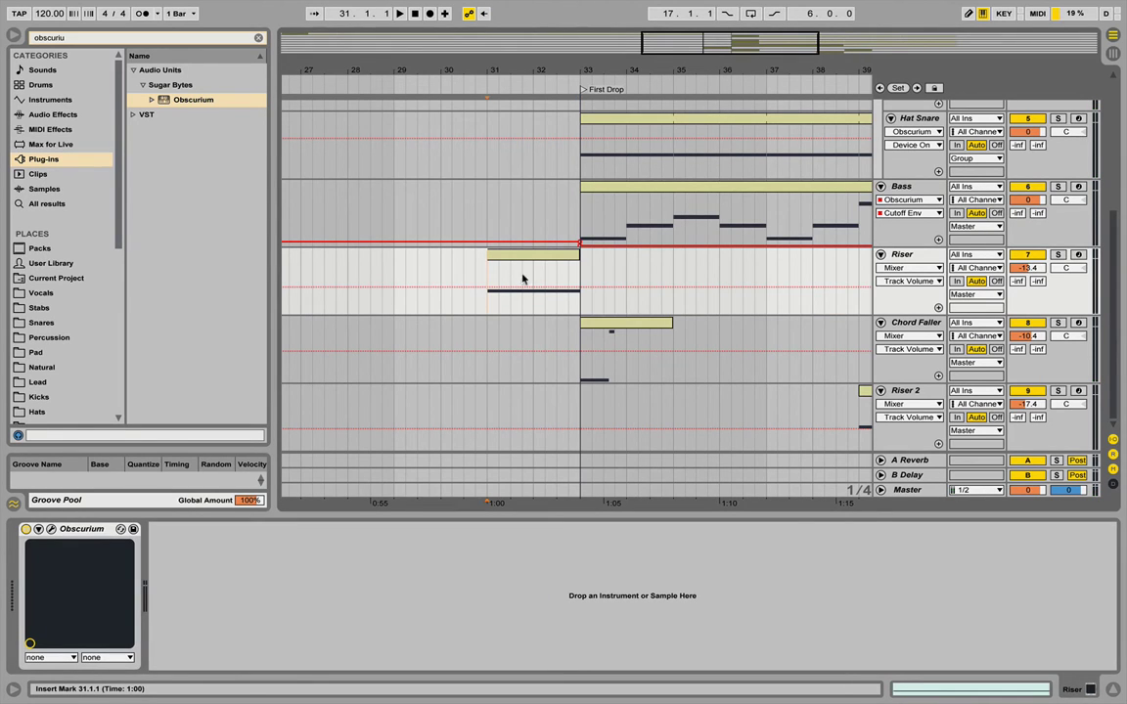
key(space)
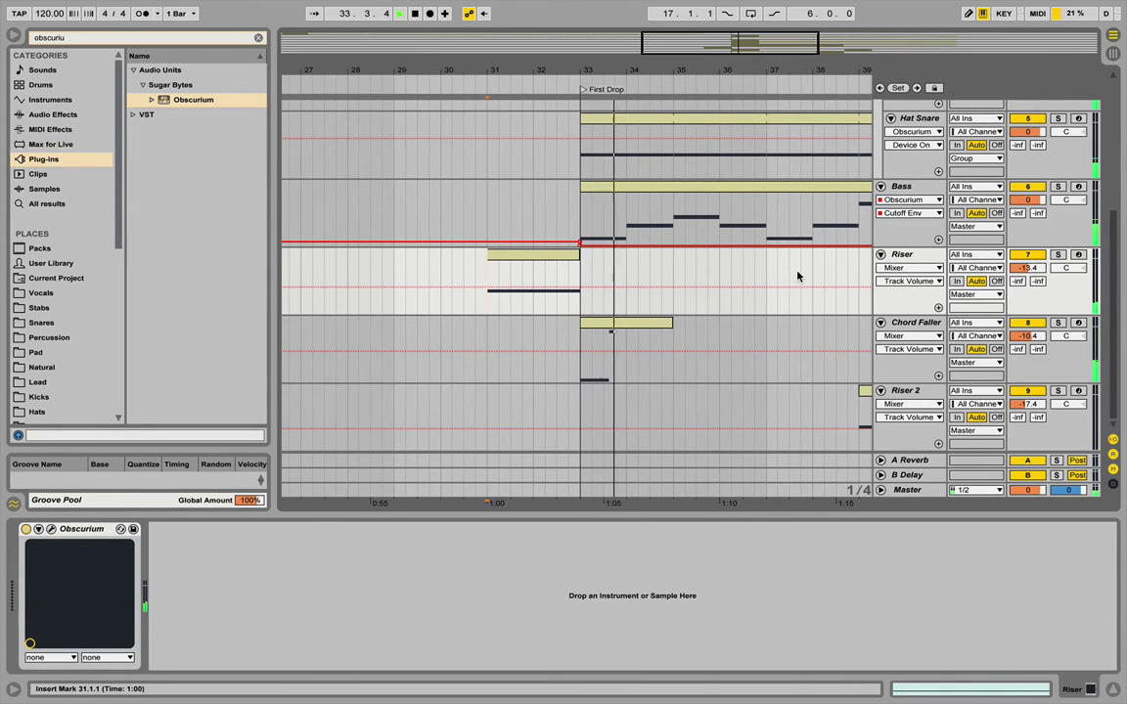
click(578, 272)
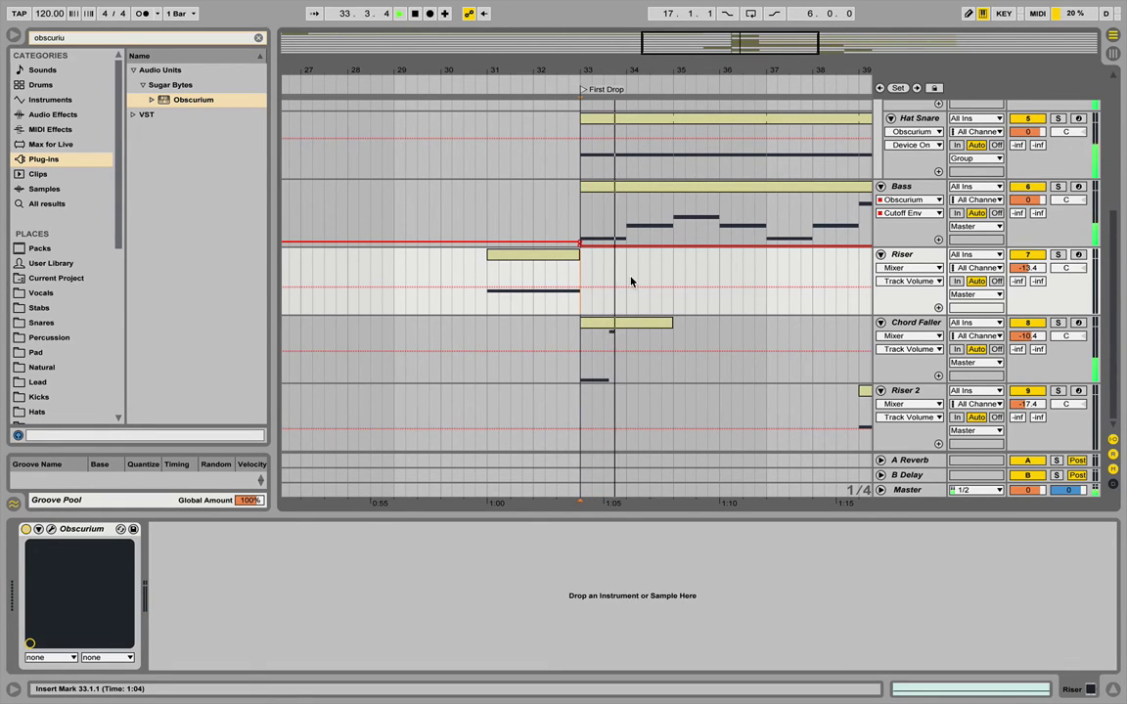
key(space)
key(space)
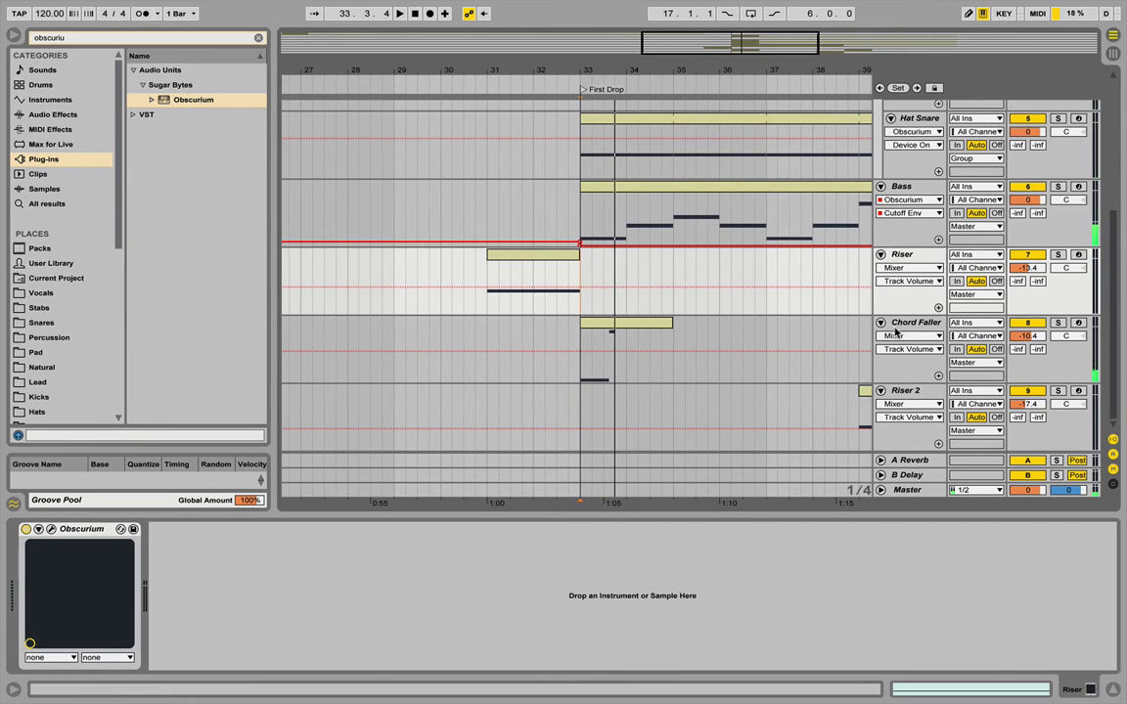
Insert a MIDI track directly below Chord Faller and name it Noise.
click(898, 330)
key(ctrl+shift+t)
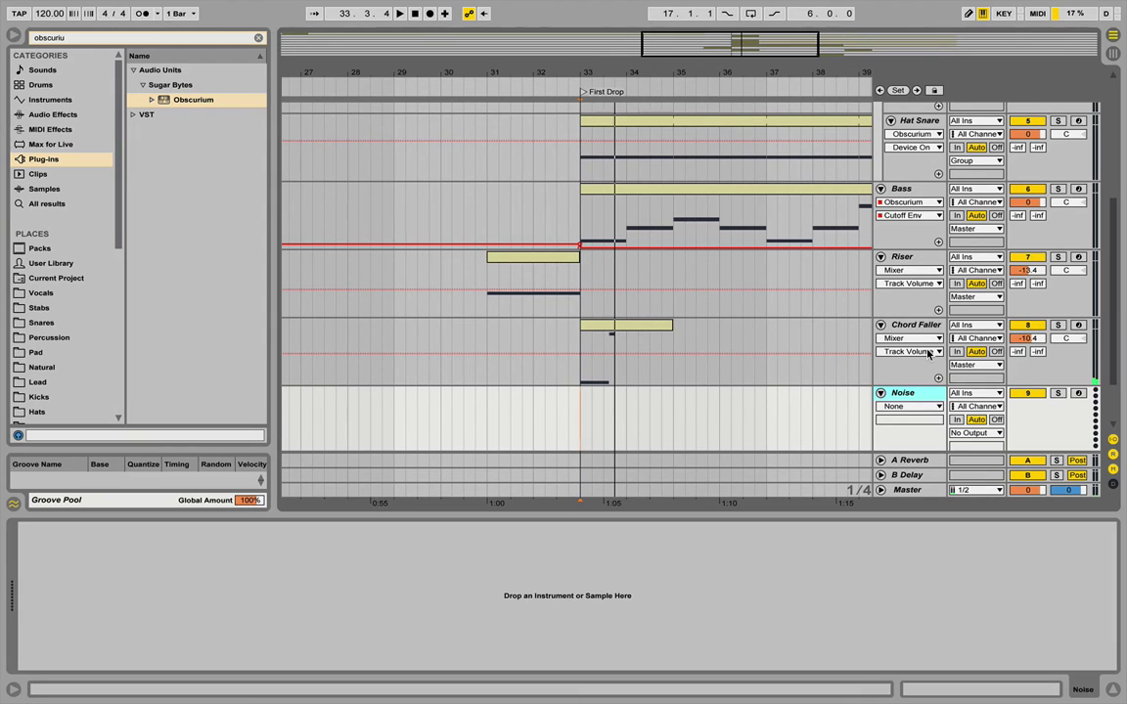
Load Obscurium on the Noise track and choose its INIT user preset.
click(179, 102)
double_click(179, 100)
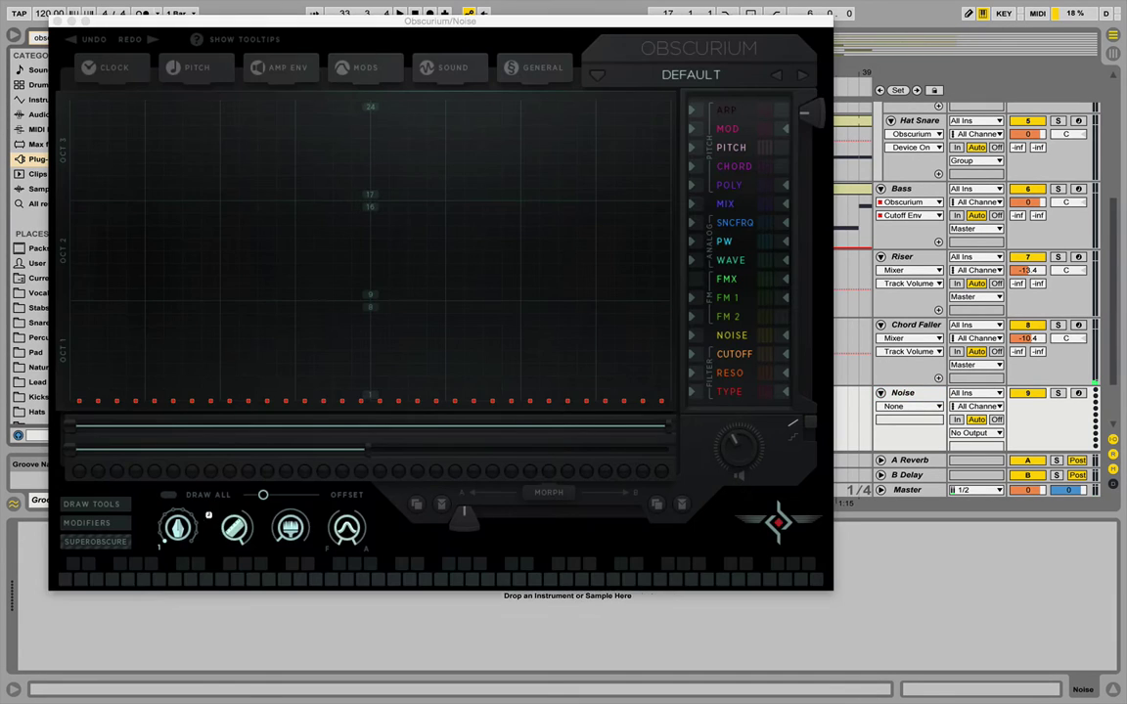
click(596, 74)
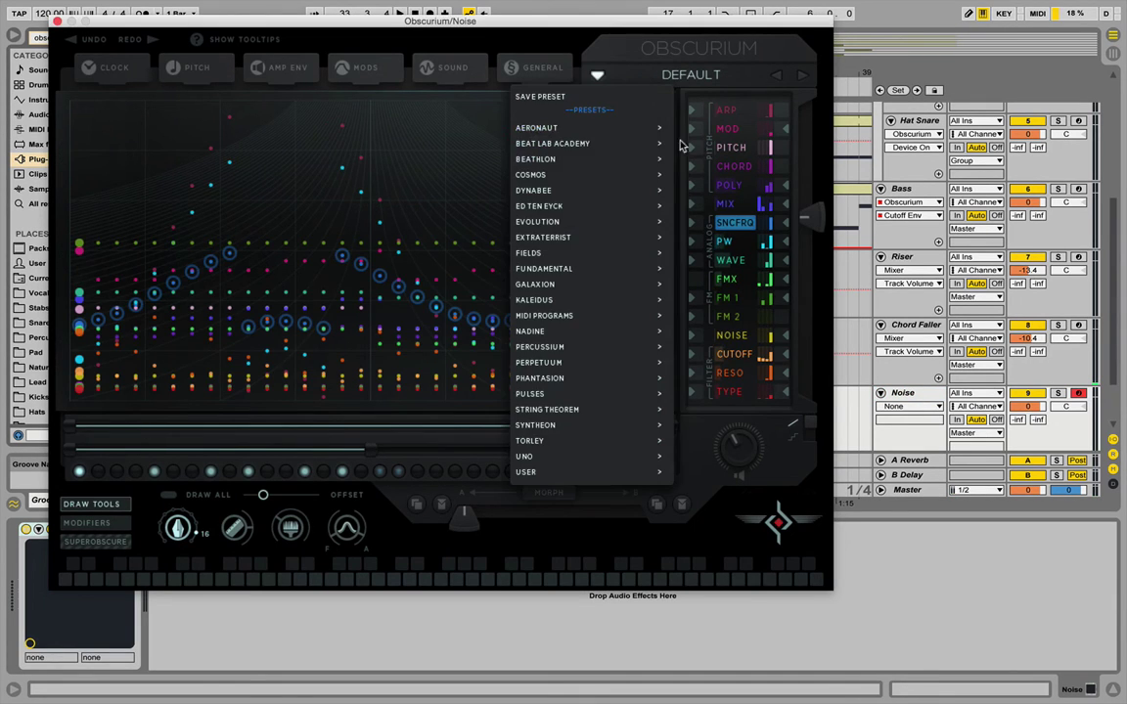
mouse_move(586, 472)
click(700, 488)
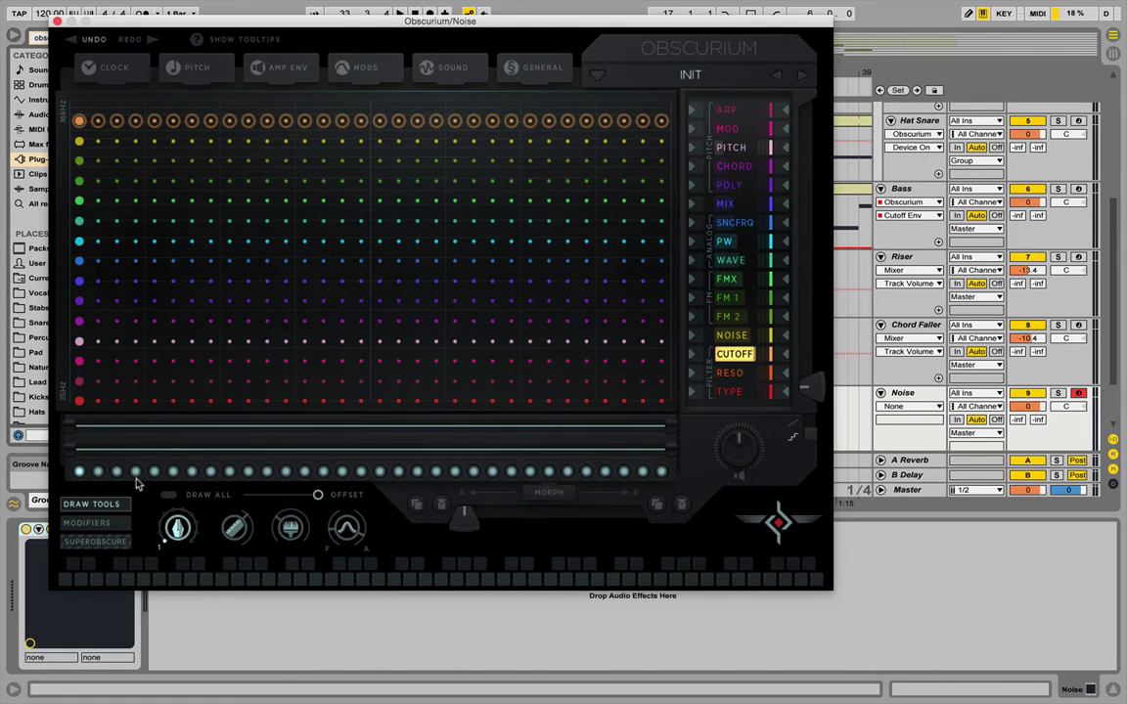
Deactivate every Obscurium sequencer step except the first and draw the whole Pitch lane at its minimum.
drag(99, 471, 690, 486)
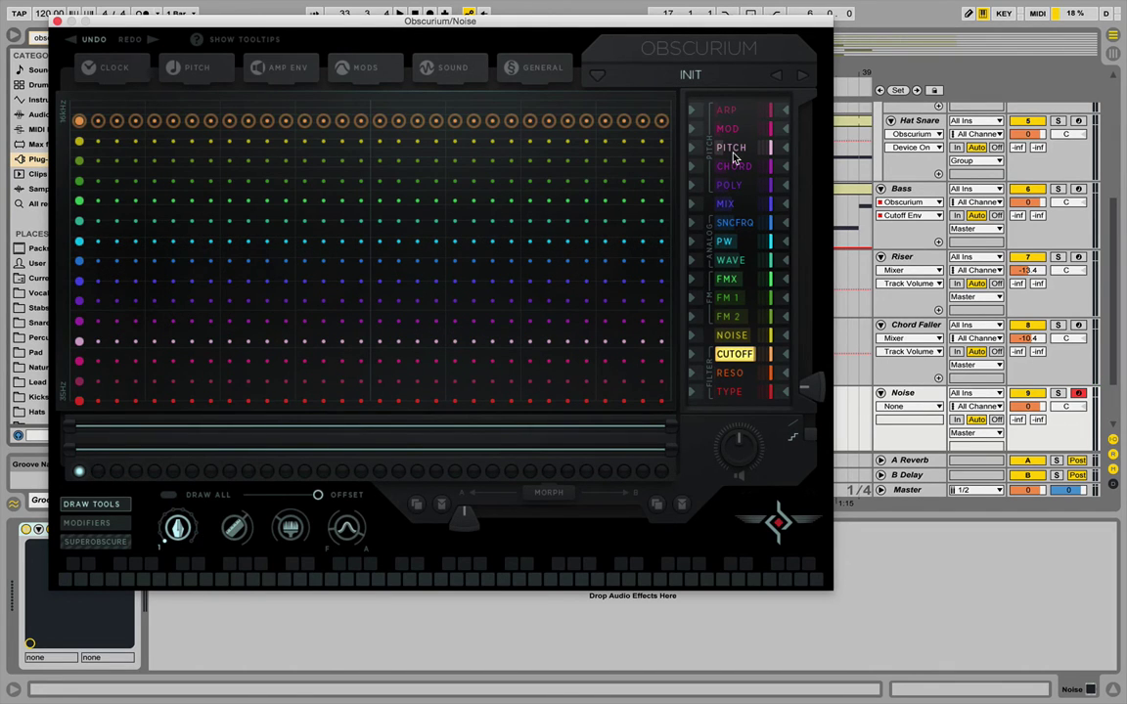
click(733, 149)
drag(548, 377, 480, 531)
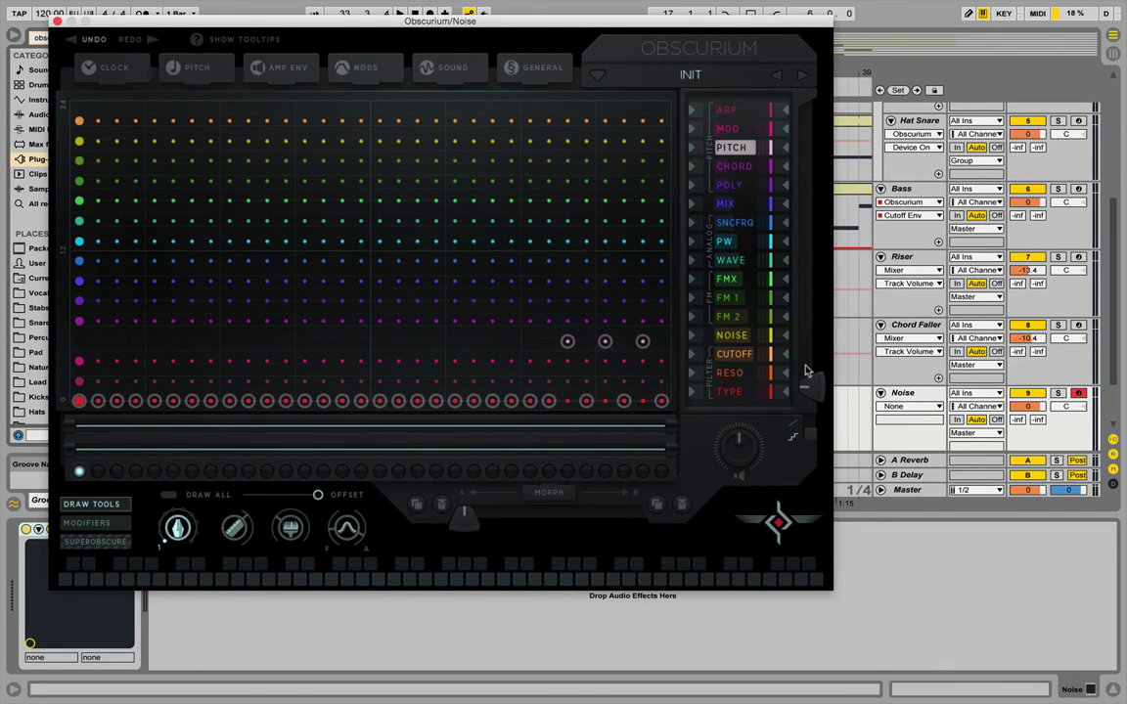
Set Obscurium's octave to -24 and draw the filter Type lane at its maximum across all steps.
click(197, 69)
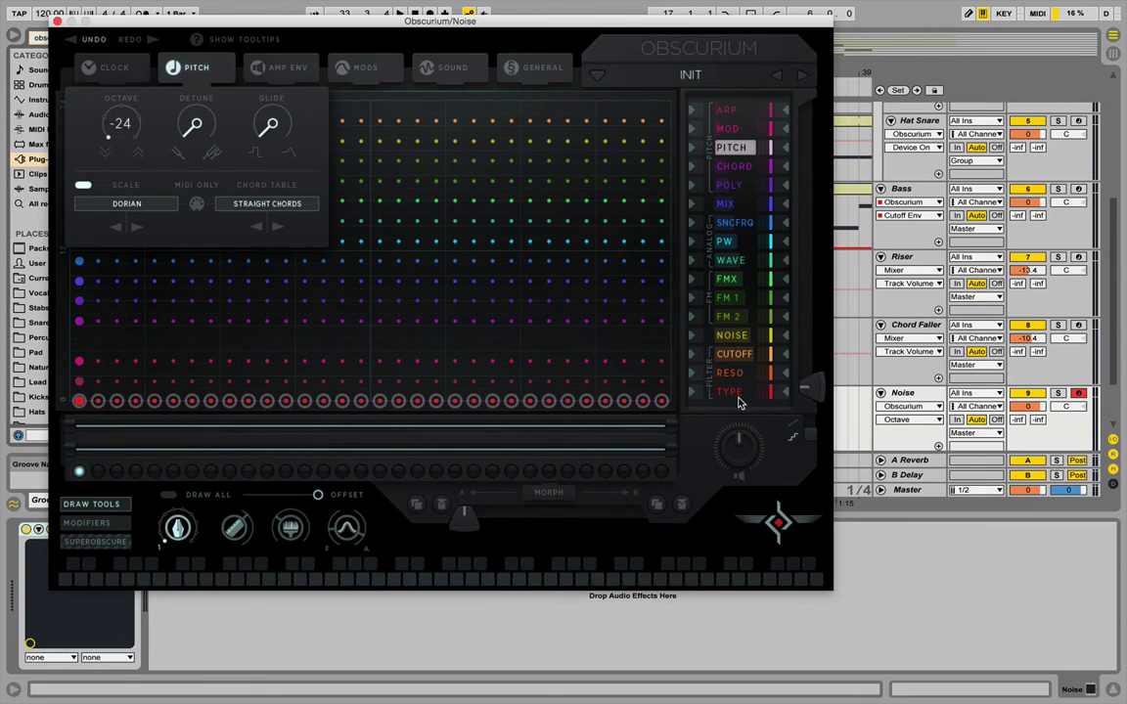
click(738, 395)
mouse_move(75, 72)
mouse_down()
mouse_move(868, 2)
mouse_move(92, 18)
mouse_up()
click(735, 355)
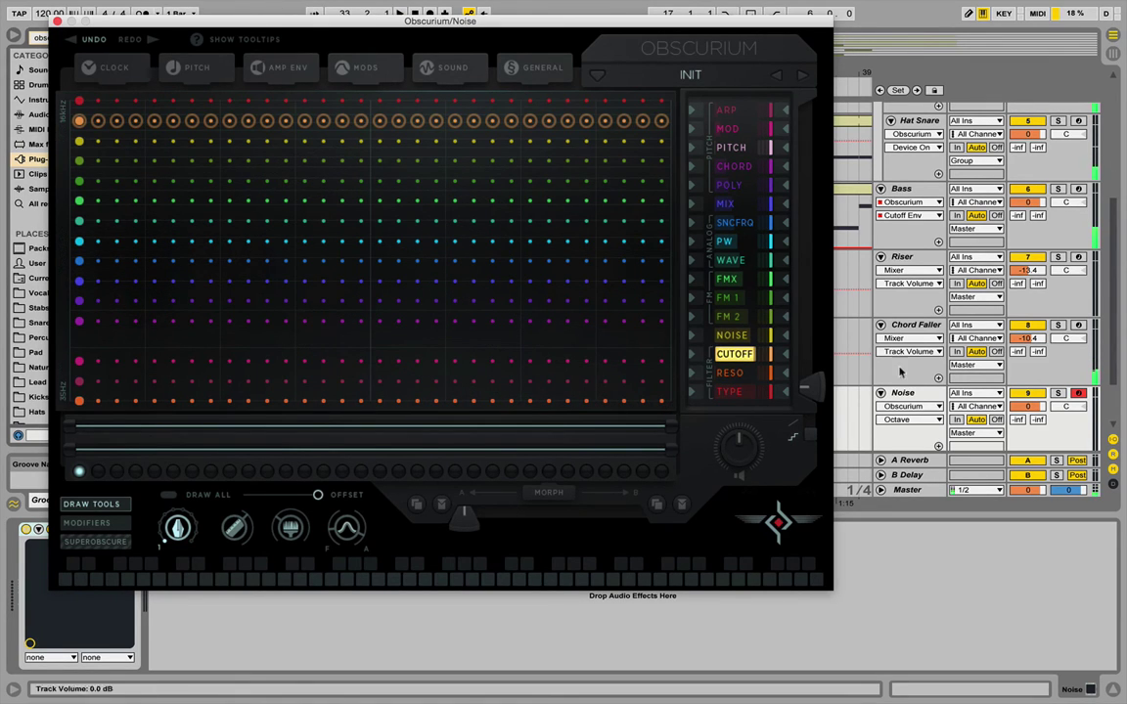
Copy the Chord Faller clip onto the Noise track at 33.1.1, shorten it to a brief hit ending at 33.1.2+, and play it.
click(58, 21)
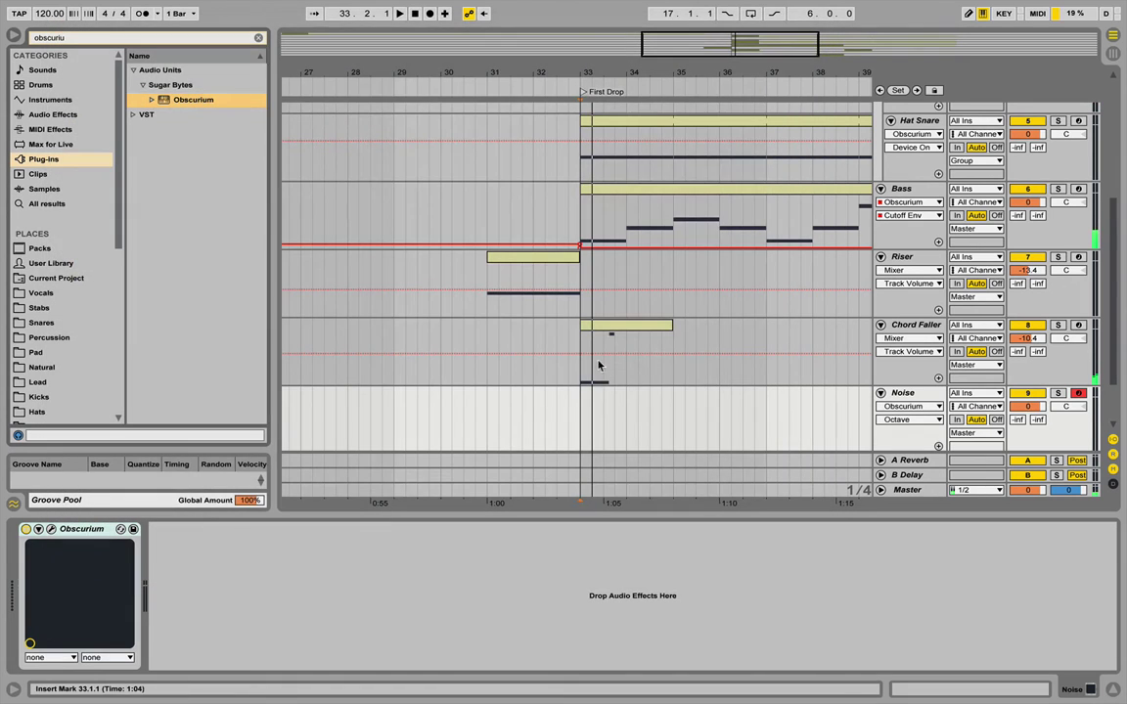
drag(592, 329, 593, 402)
drag(671, 394, 584, 409)
key(space)
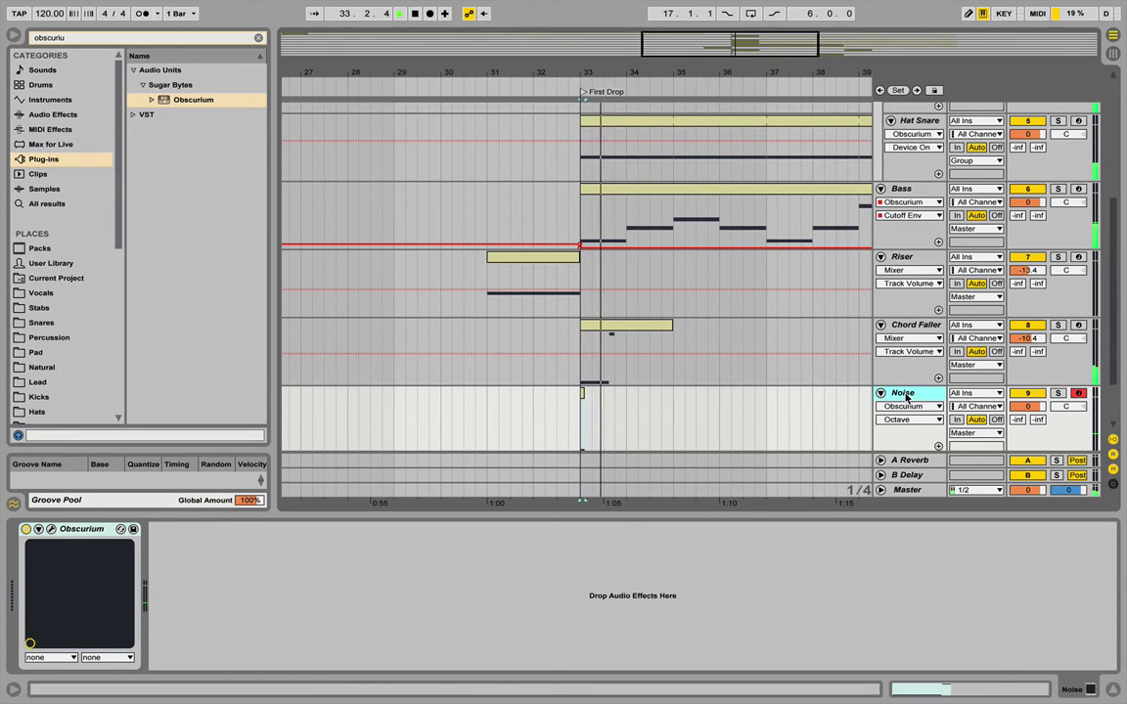
Raise the Reverb Mix to maximum and adjust the Reverb amount in the Noise track's Obscurium.
click(904, 394)
key(space)
key(super+alt+p)
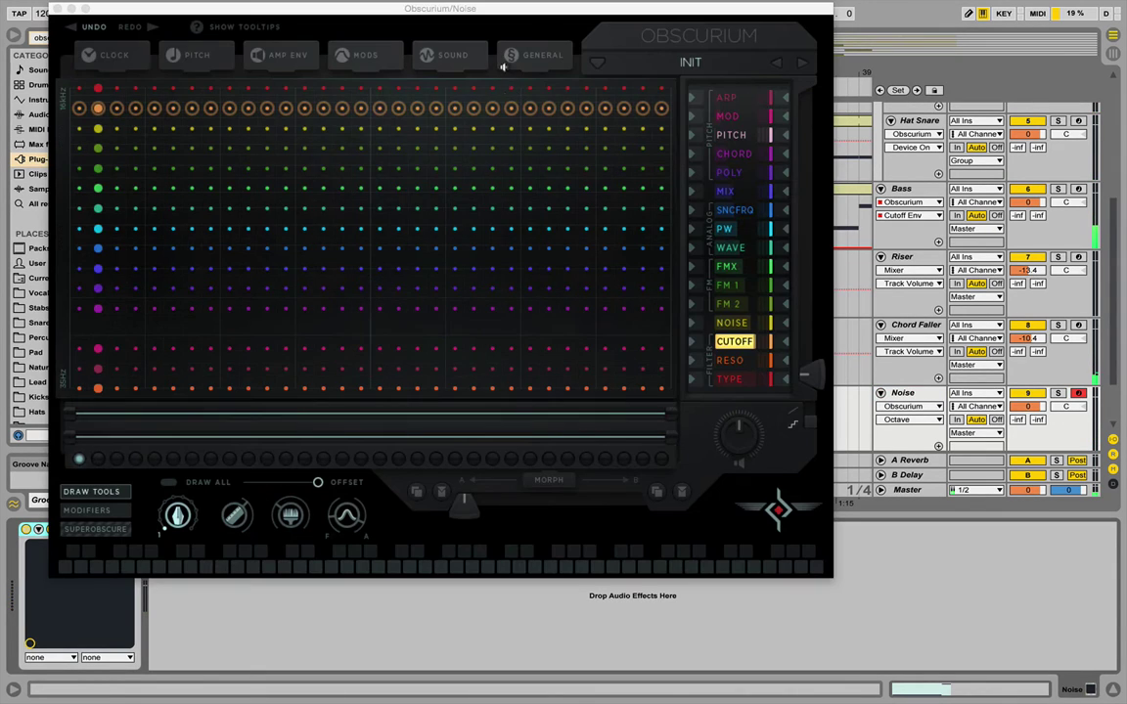
click(428, 51)
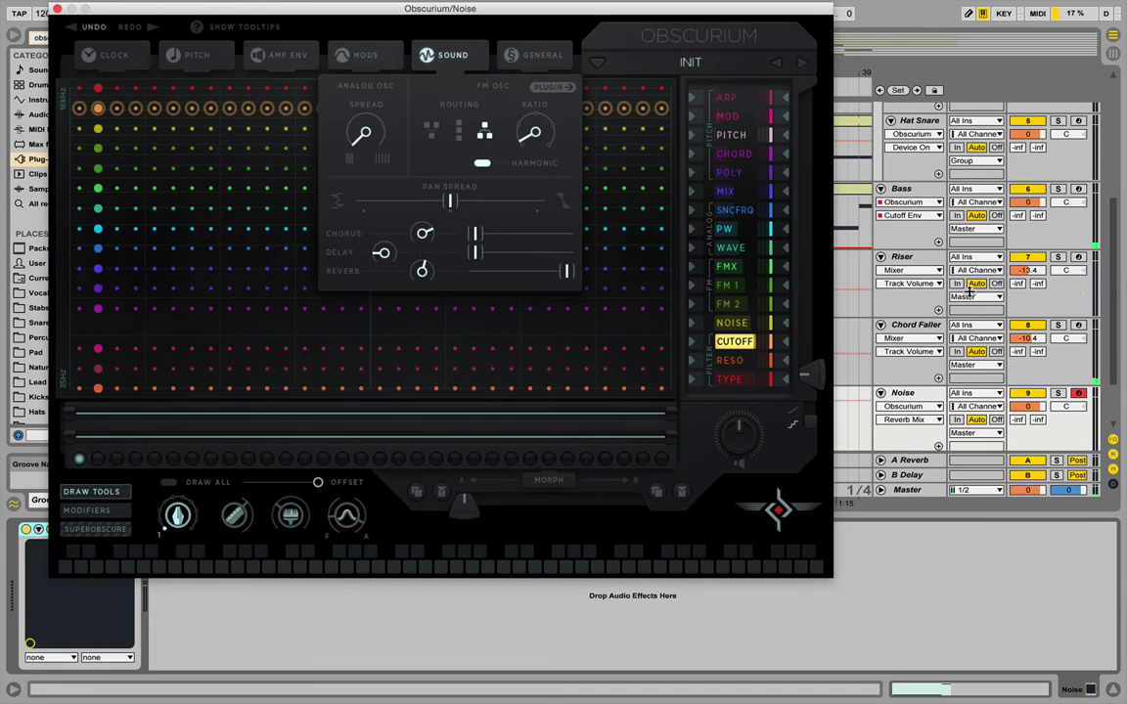
mouse_move(445, 4)
click(353, 54)
Draw Obscurium's Noise lane as a straight ramp falling from near the maximum to near the minimum across all 32 steps.
click(729, 325)
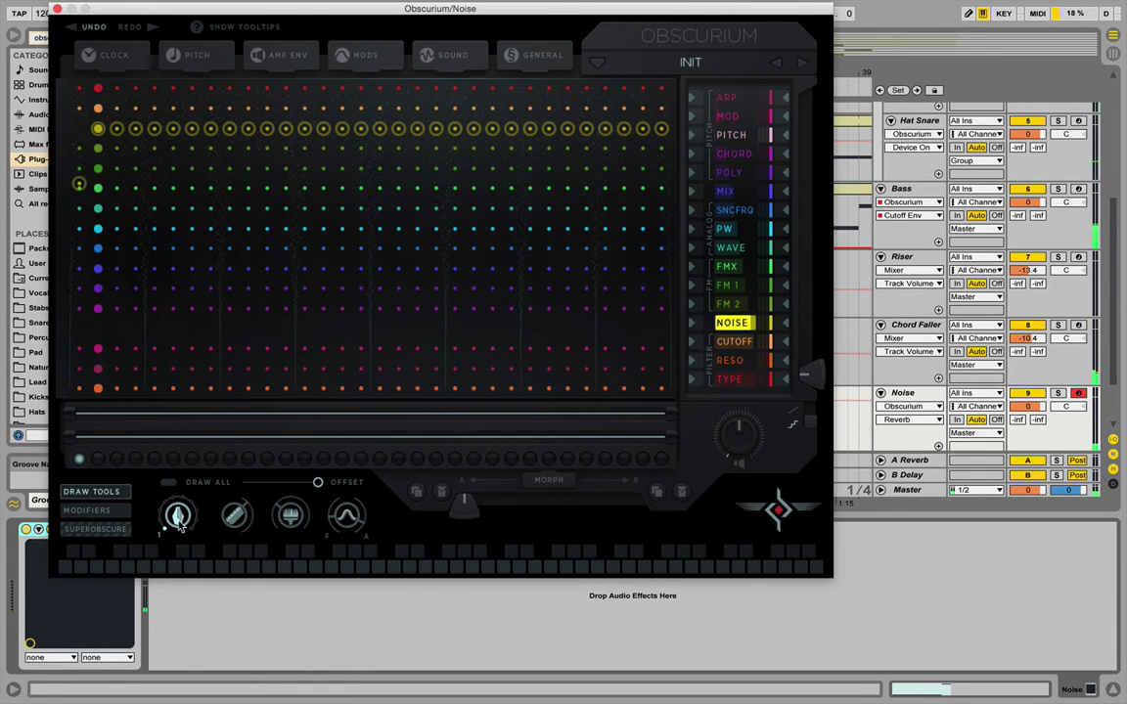
mouse_move(79, 184)
mouse_down()
mouse_move(80, 233)
mouse_move(83, 193)
mouse_up()
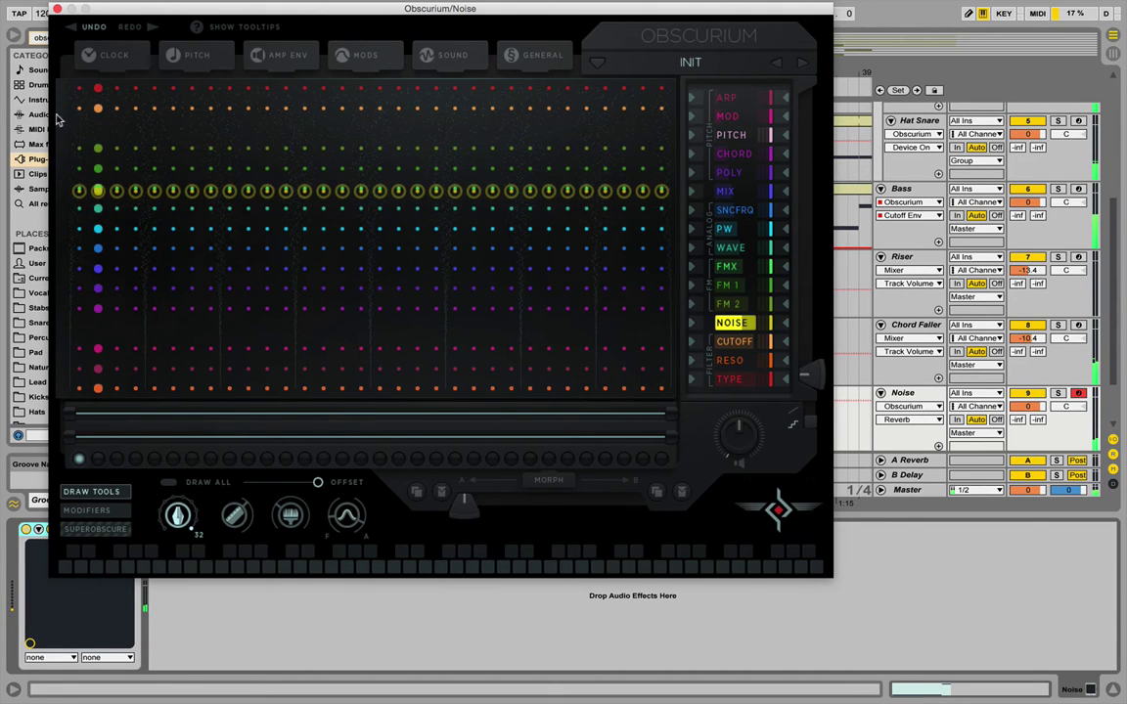
click(83, 137)
click(235, 516)
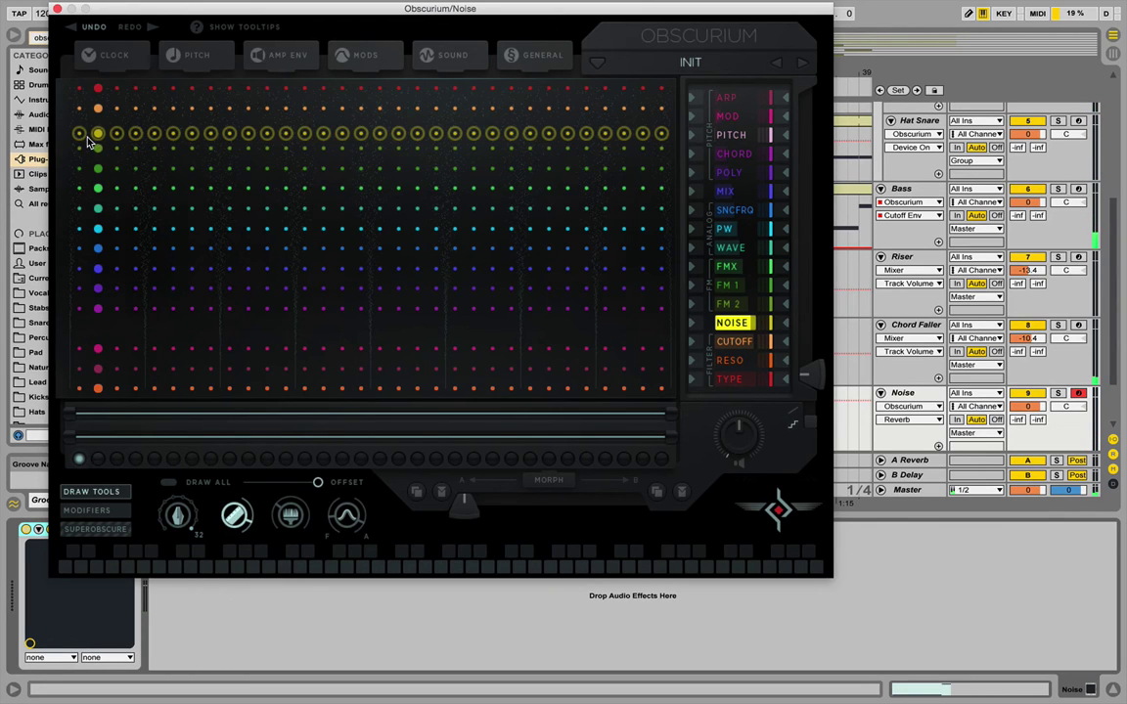
mouse_move(87, 142)
mouse_down()
mouse_move(409, 186)
mouse_move(648, 252)
mouse_up()
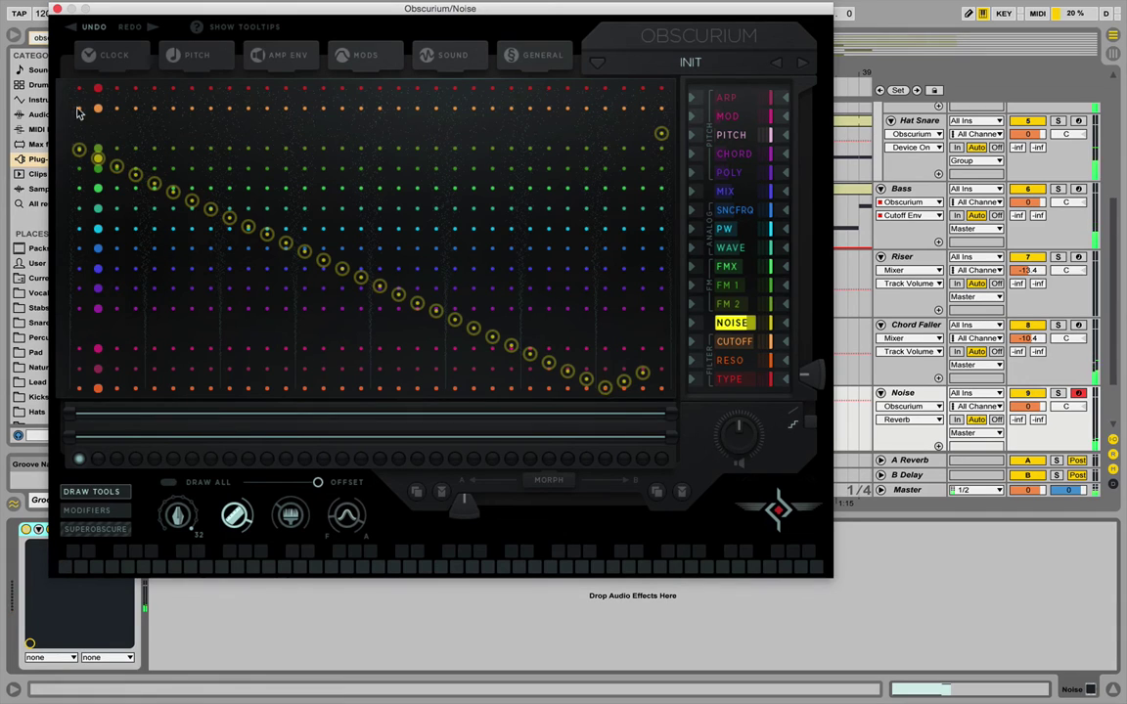
mouse_move(172, 99)
mouse_down()
mouse_move(427, 144)
mouse_move(604, 195)
mouse_move(674, 231)
mouse_up()
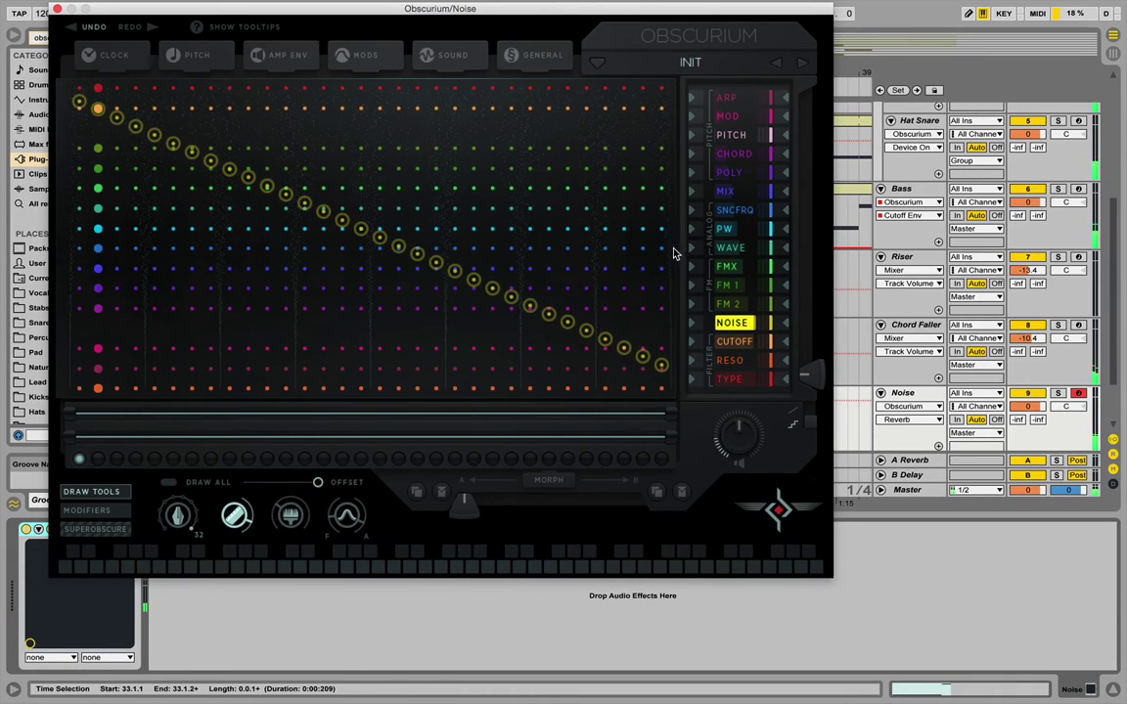
click(56, 10)
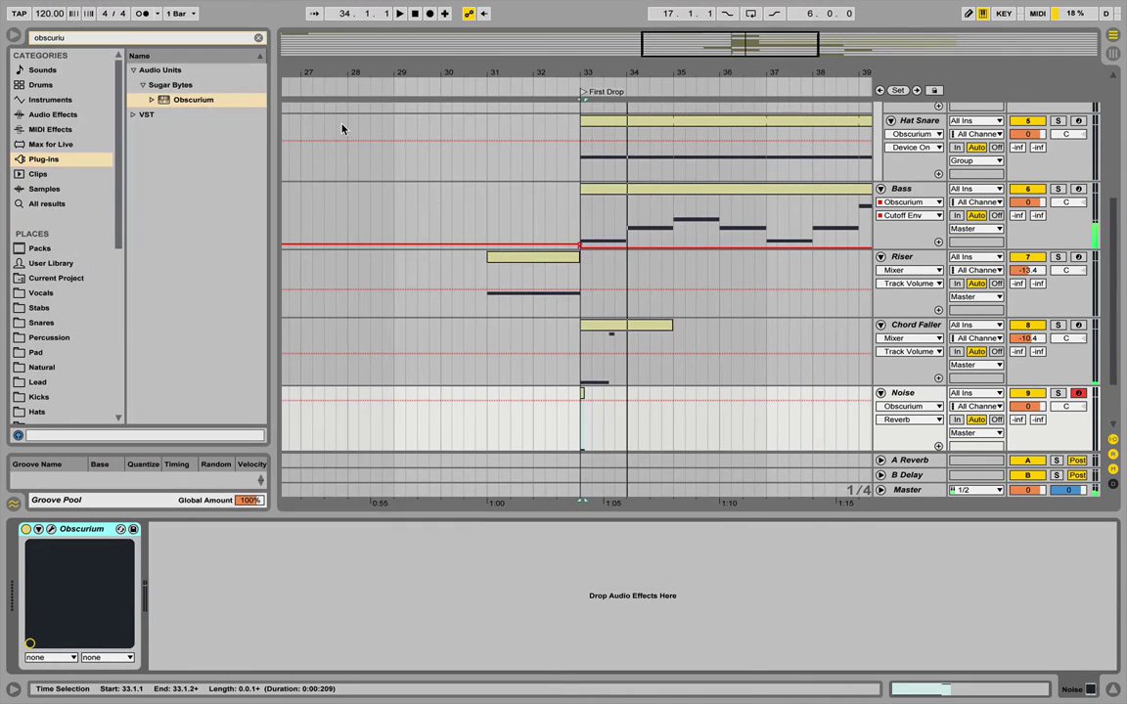
Extend the Noise clip to 34.1.1, delete its surplus upper notes and stretch the G0 note to one full bar.
click(578, 424)
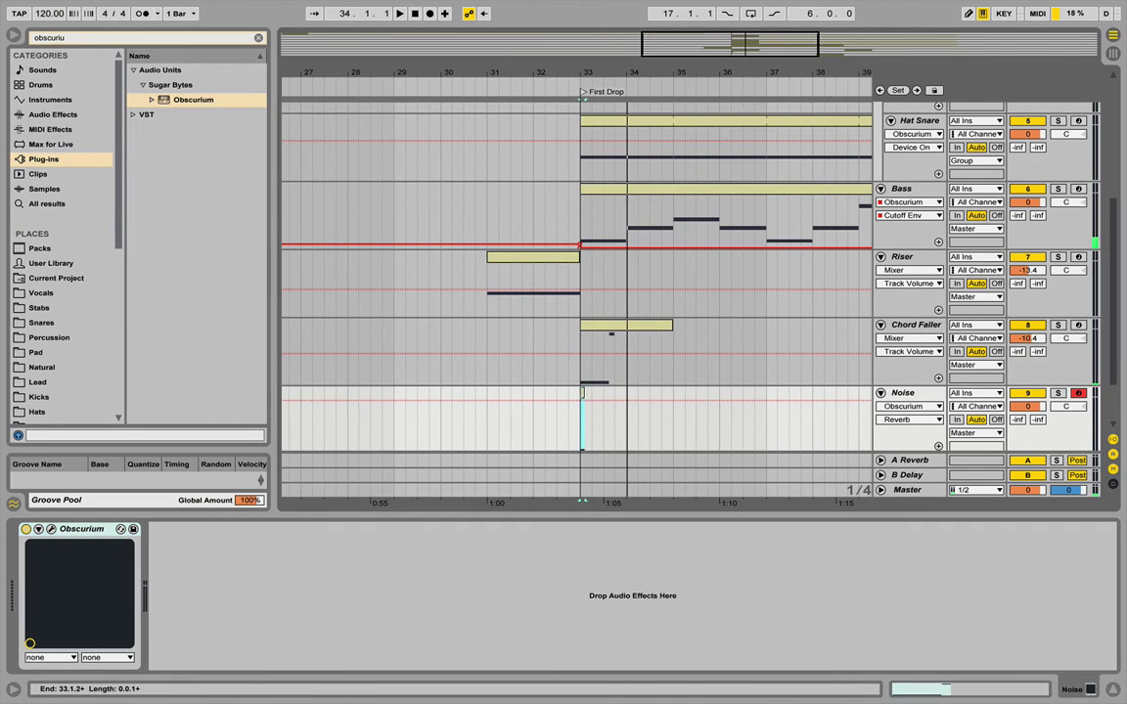
drag(583, 394, 626, 396)
double_click(608, 394)
drag(612, 631, 519, 555)
key(Delete)
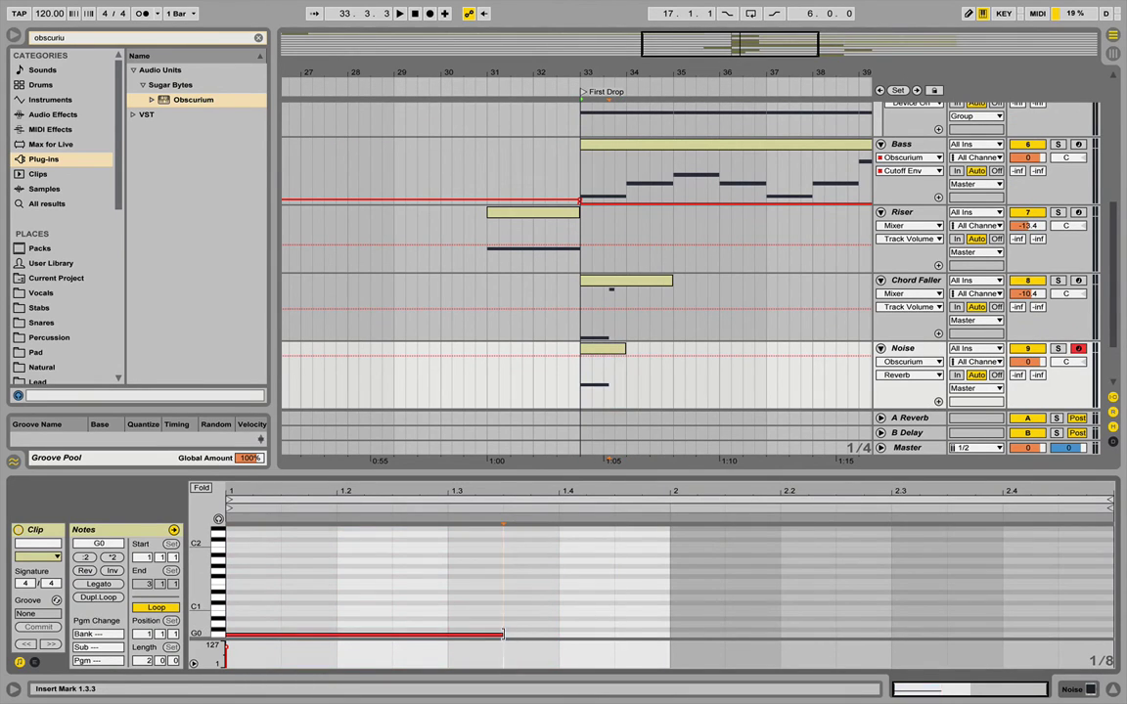
key(ctrl+a)
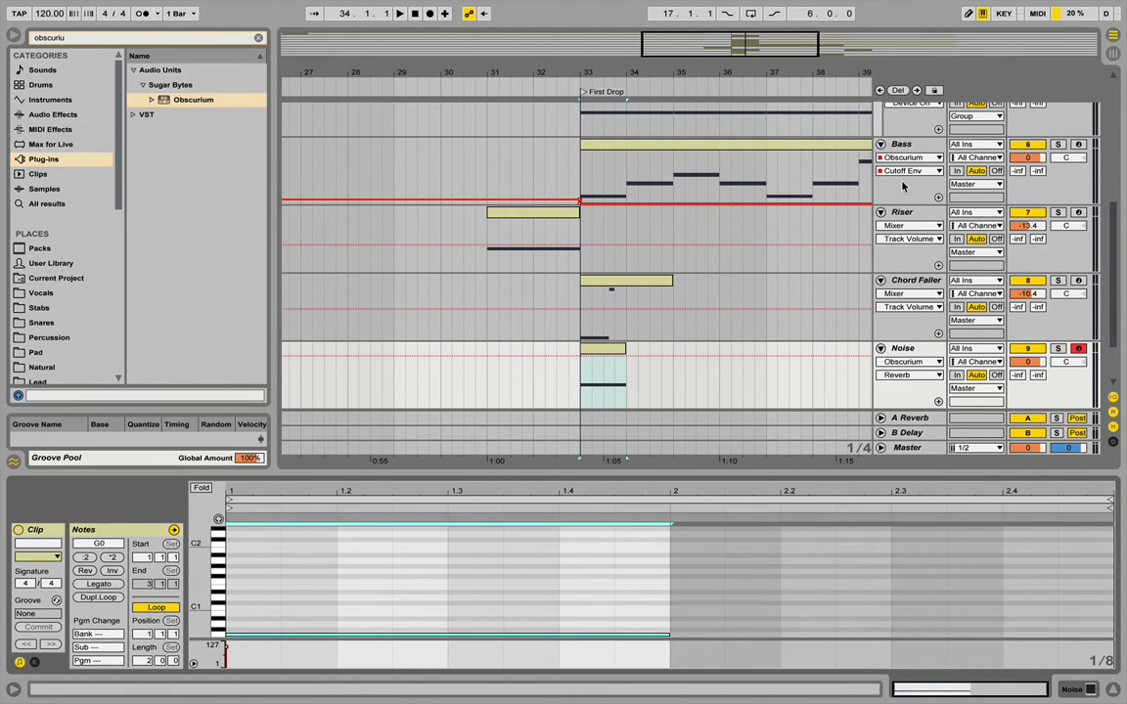
Set the Noise track volume to -8.4 dB and copy the Chord Faller's Kick-sidechained Compressor onto the Noise track.
key(space)
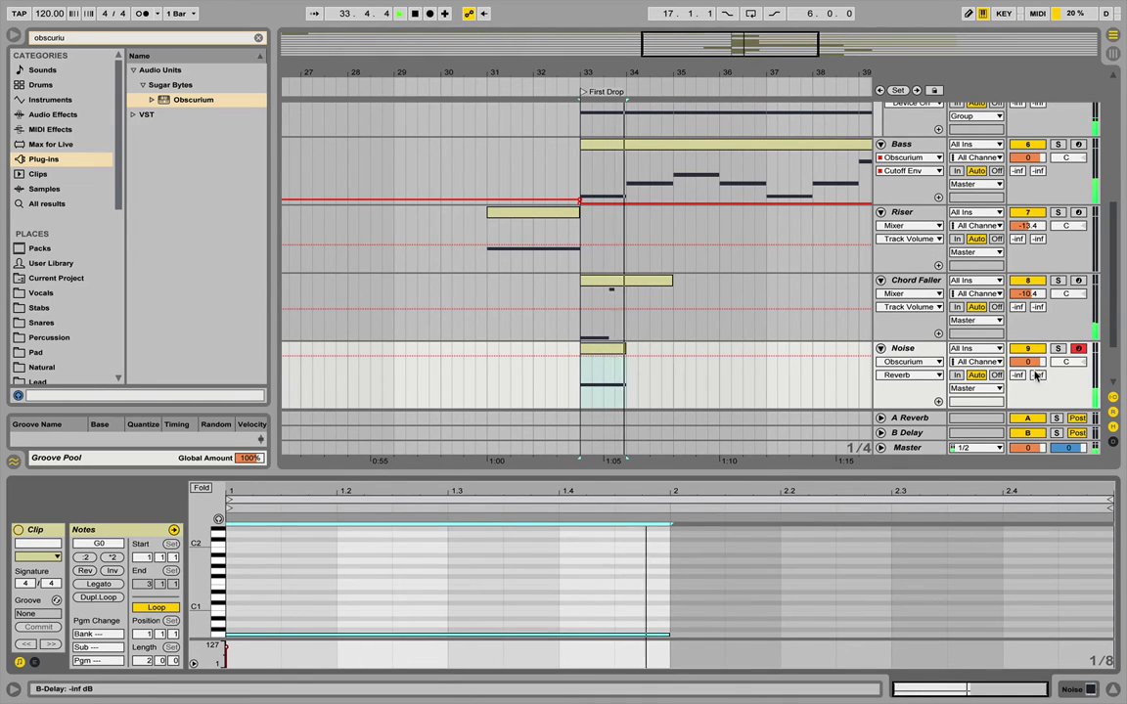
drag(1027, 362, 1027, 391)
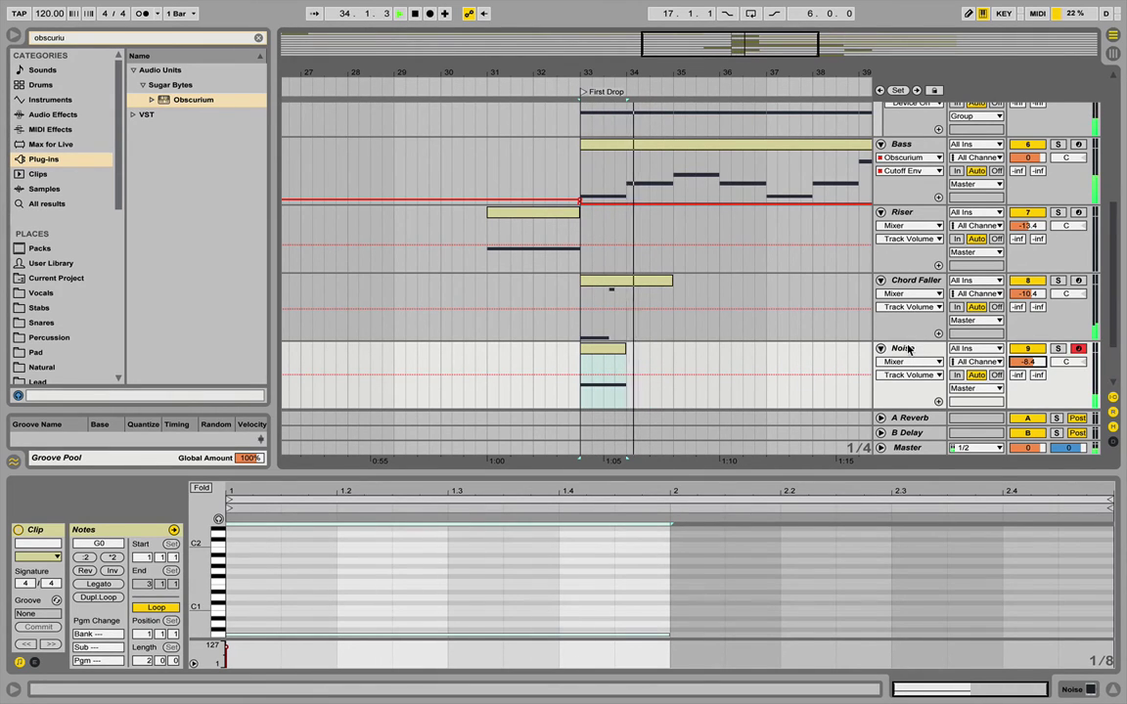
click(910, 283)
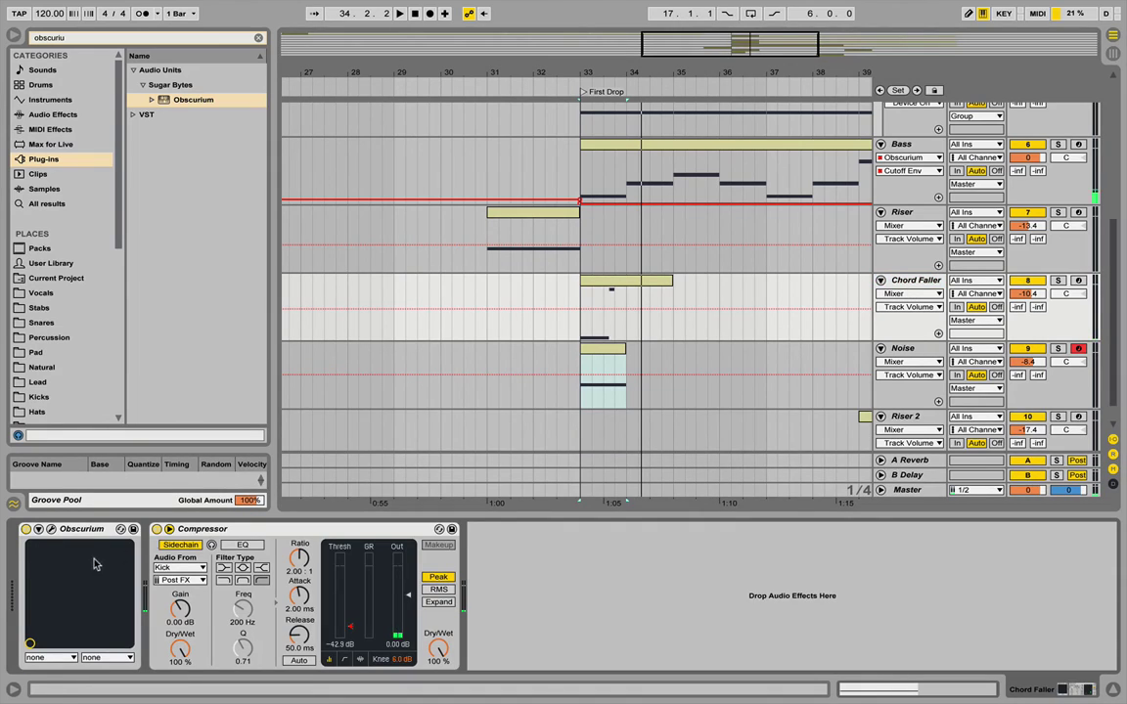
click(912, 349)
key(space)
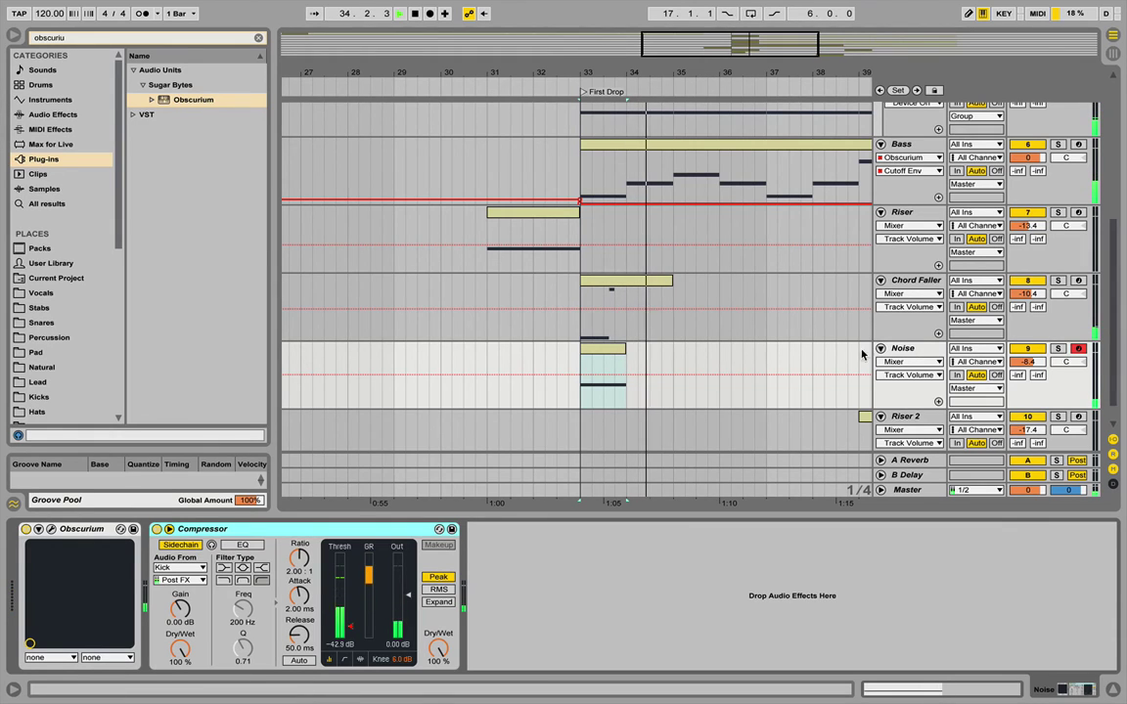
Draw the Cutoff lane of the Noise track's Obscurium level at about half height across all steps during playback.
key(space)
key(space)
click(896, 348)
key(space)
click(120, 528)
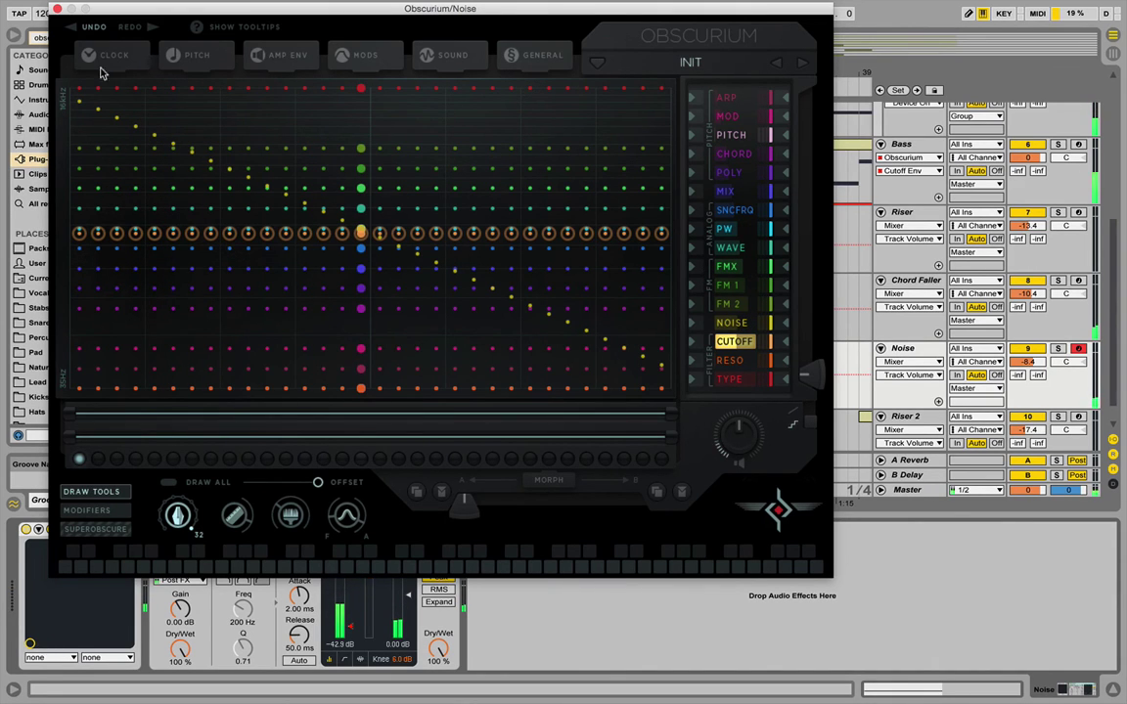
click(59, 8)
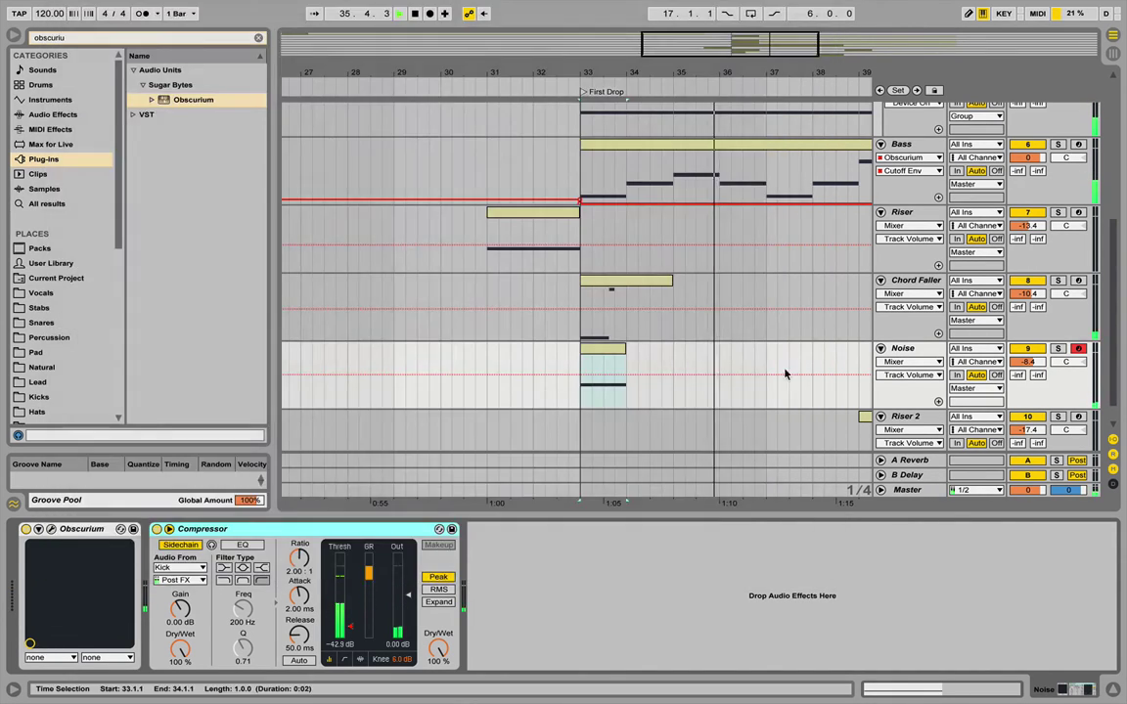
Group the Chord Faller and Noise tracks and name the group Faller.
right_click(921, 280)
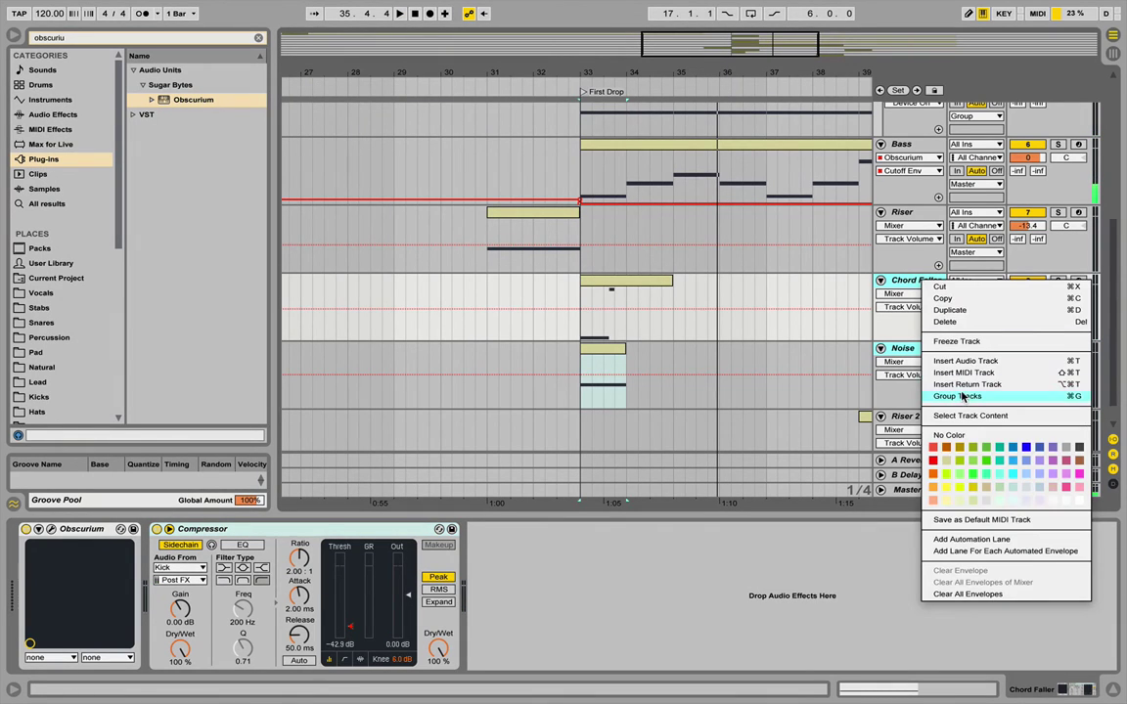
click(963, 396)
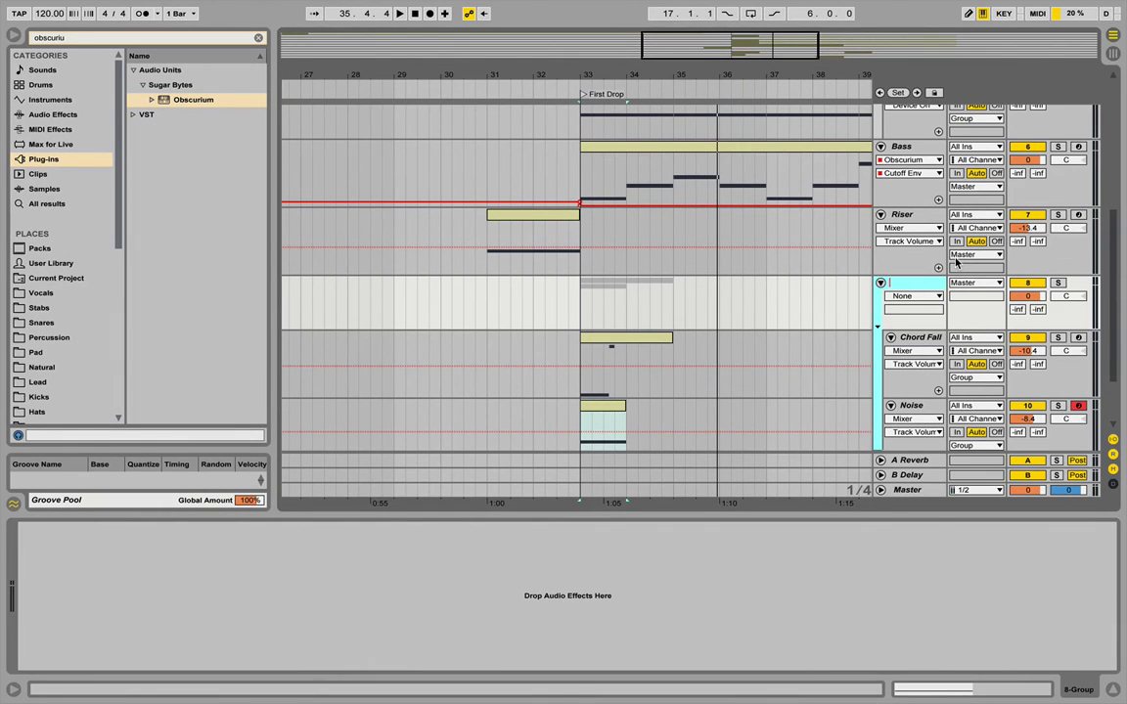
text(Faller)
key(Return)
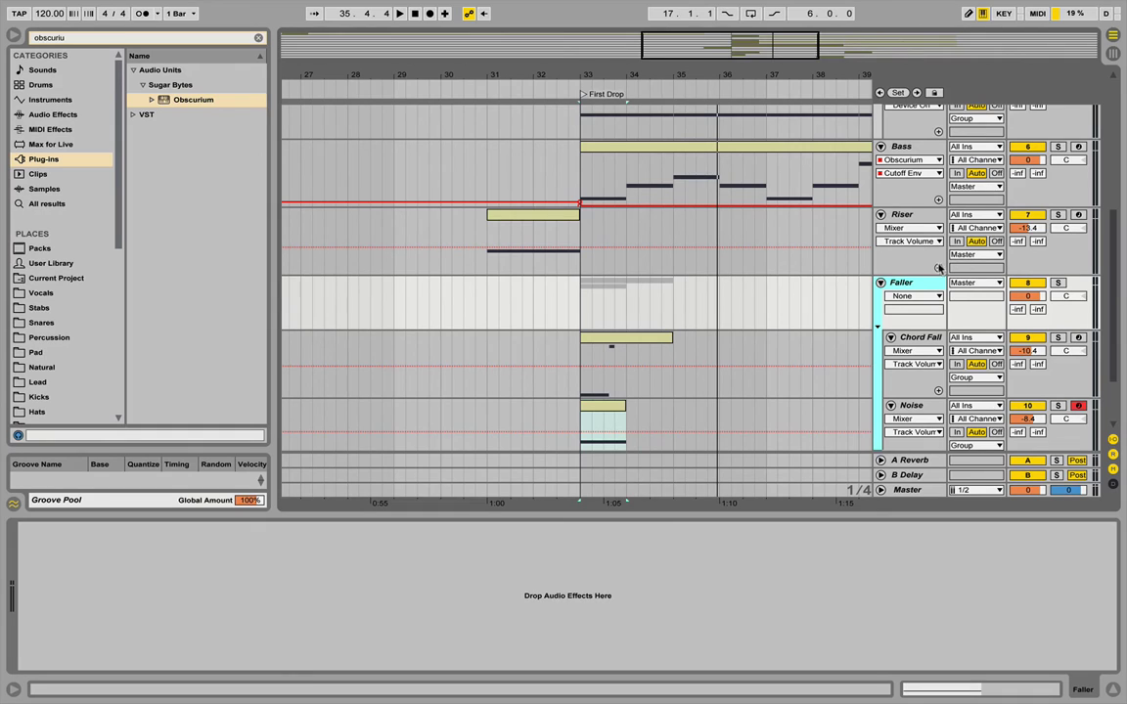
Play the transition from 31.1.1, set the Noise track volume to -13.4 dB, and replay the drop from 33.1.1.
scroll(941, 278, down, 2)
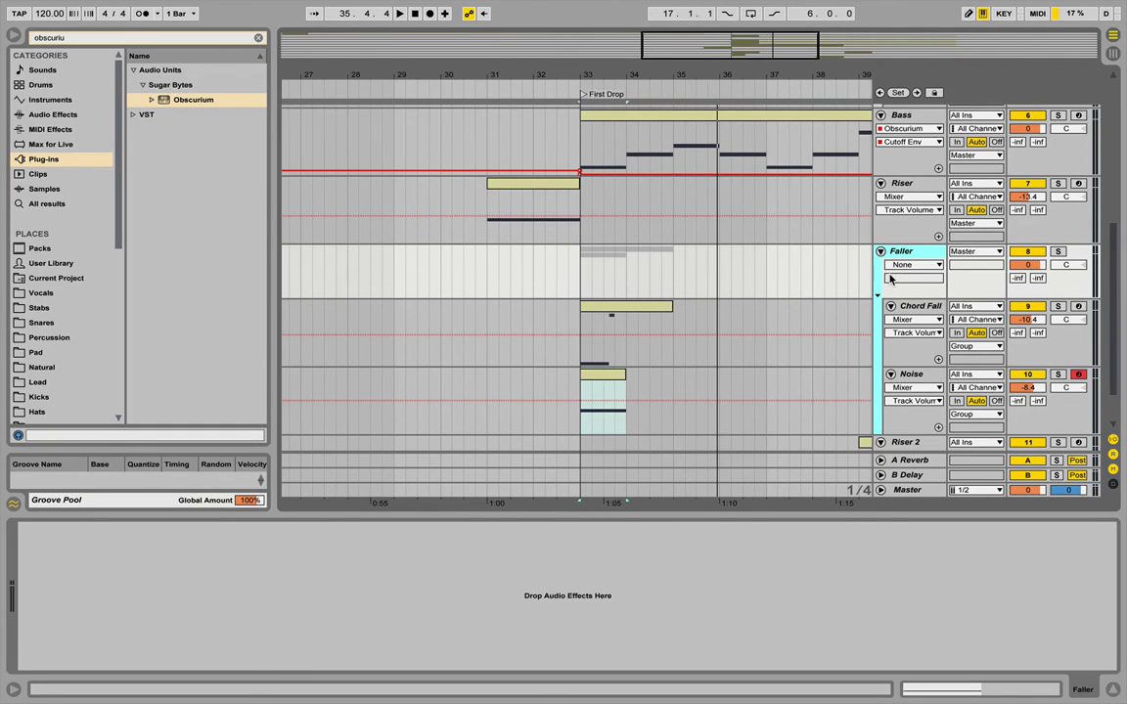
click(485, 315)
key(space)
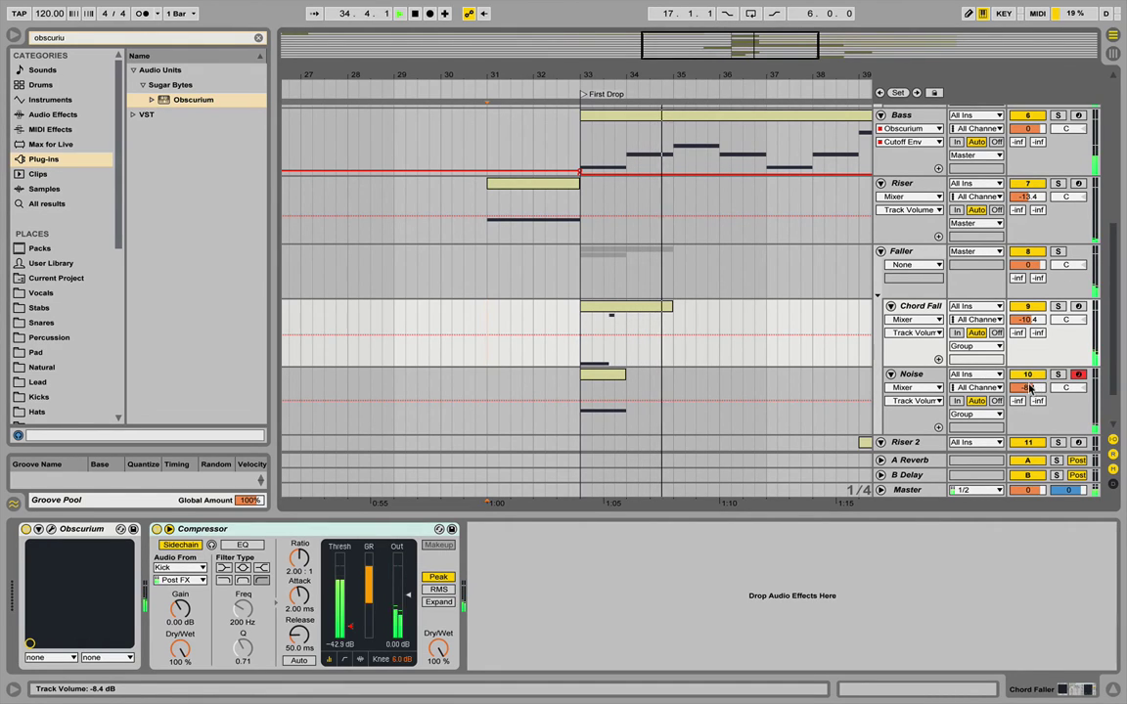
key(space)
drag(1028, 387, 1028, 411)
key(space)
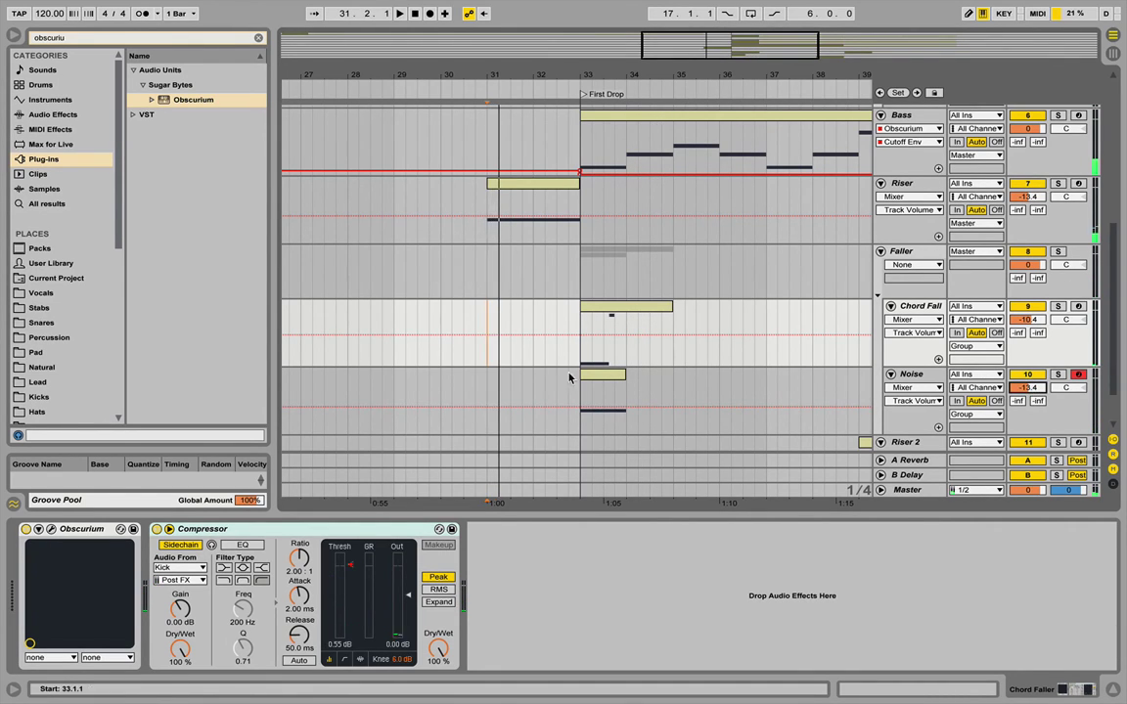
click(581, 391)
key(space)
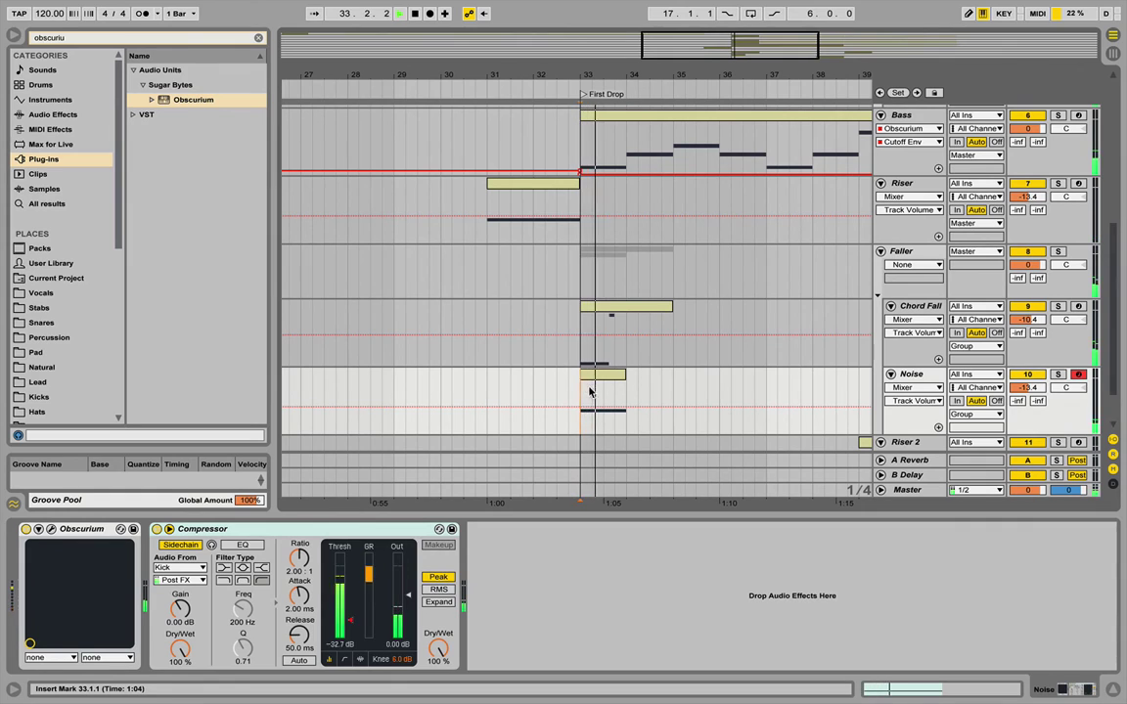
Select the Noise clip, bring up the Noise track's Obscurium editor and solo the track.
click(610, 383)
double_click(609, 378)
double_click(925, 347)
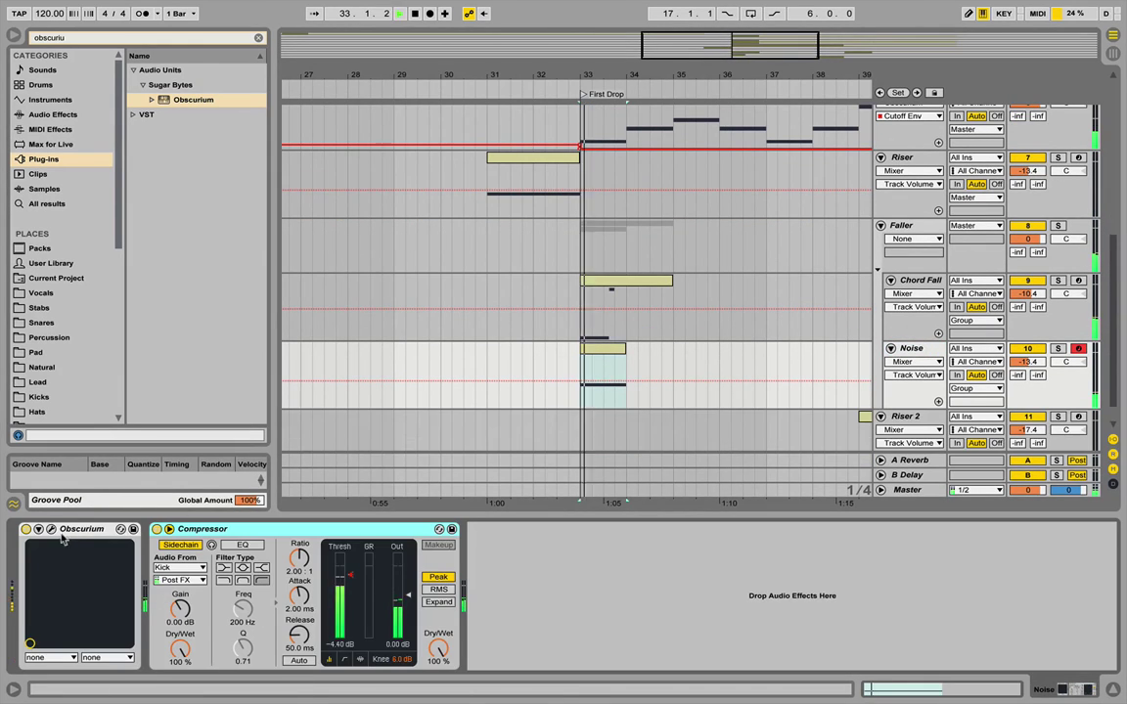
key(super+alt+p)
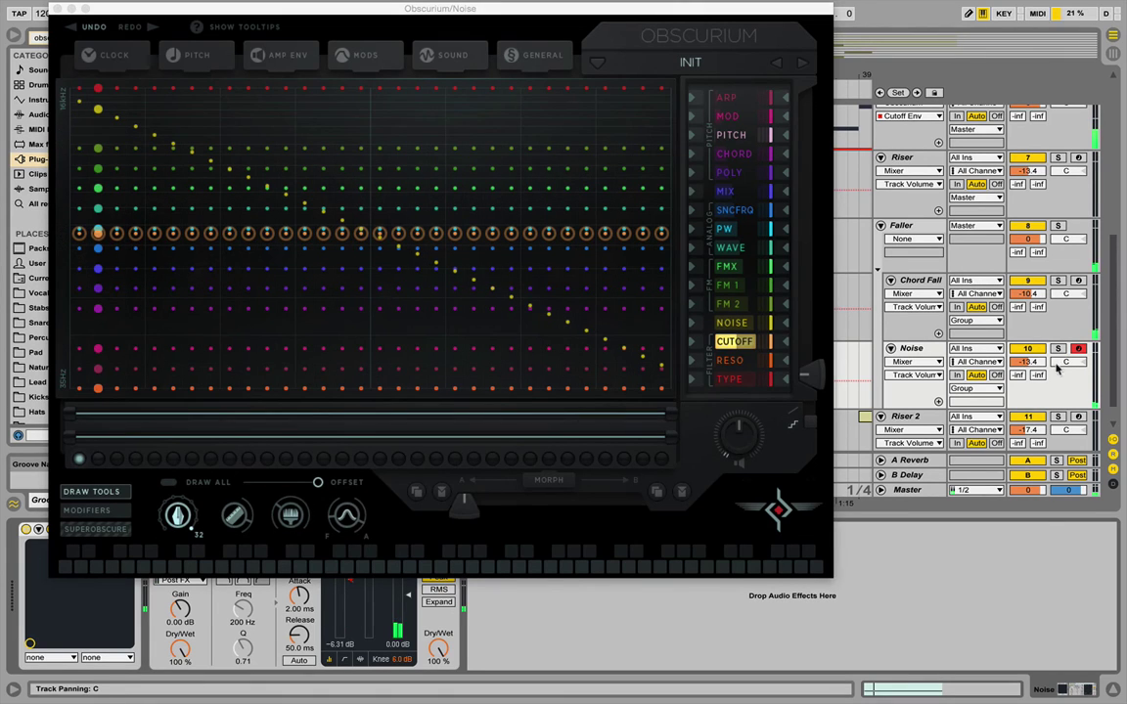
click(1057, 348)
Set the Delay mix to minimum and the Reverb mix to maximum in Obscurium's Sound settings.
click(448, 54)
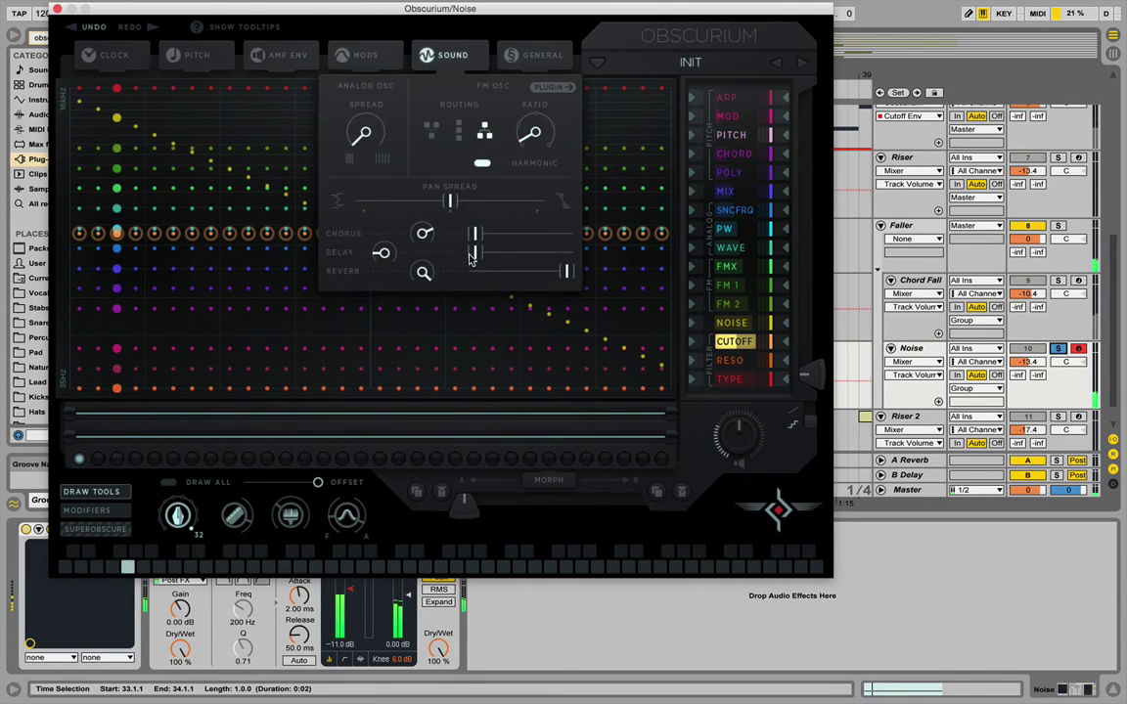
drag(473, 244, 340, 243)
drag(566, 273, 721, 281)
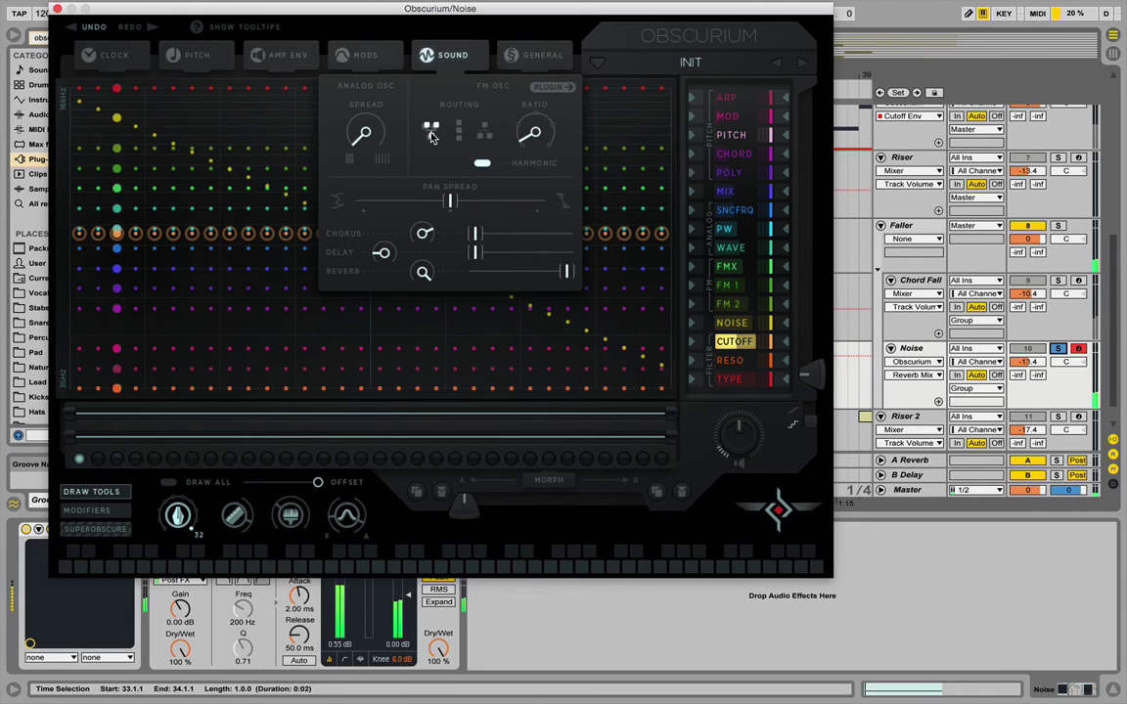
Route the FM oscillators as a vertical stack and raise the FM Ratio to about midway while listening to the soloed noise.
click(461, 132)
drag(530, 133, 535, 11)
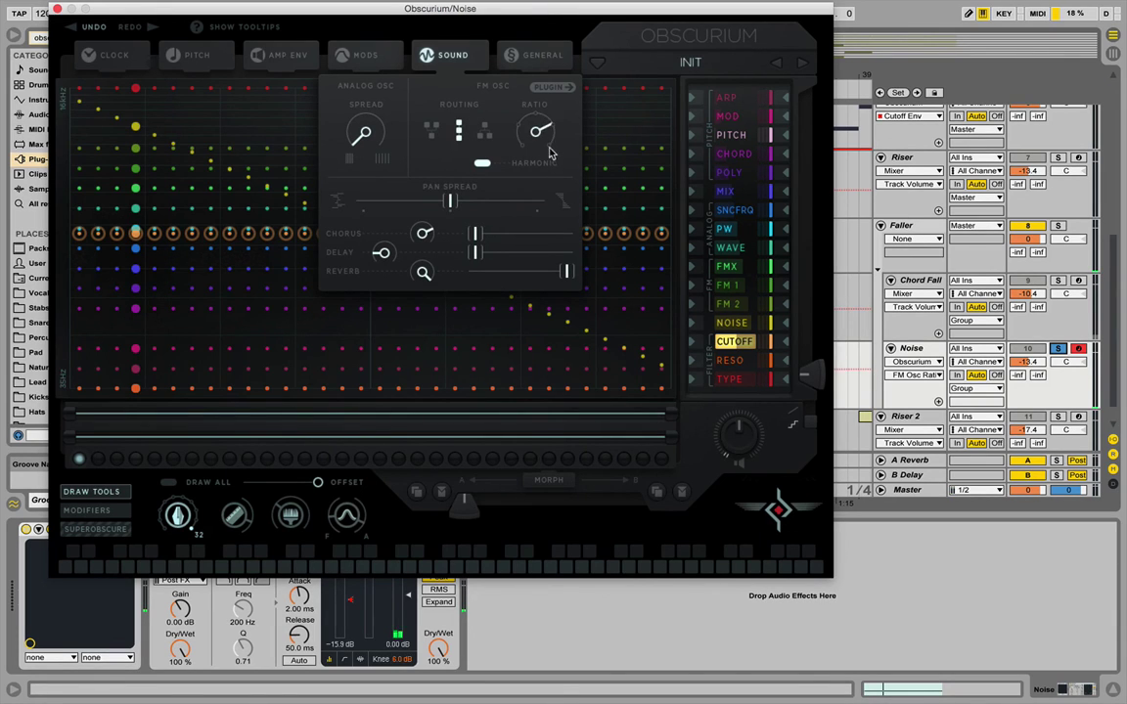
key(space)
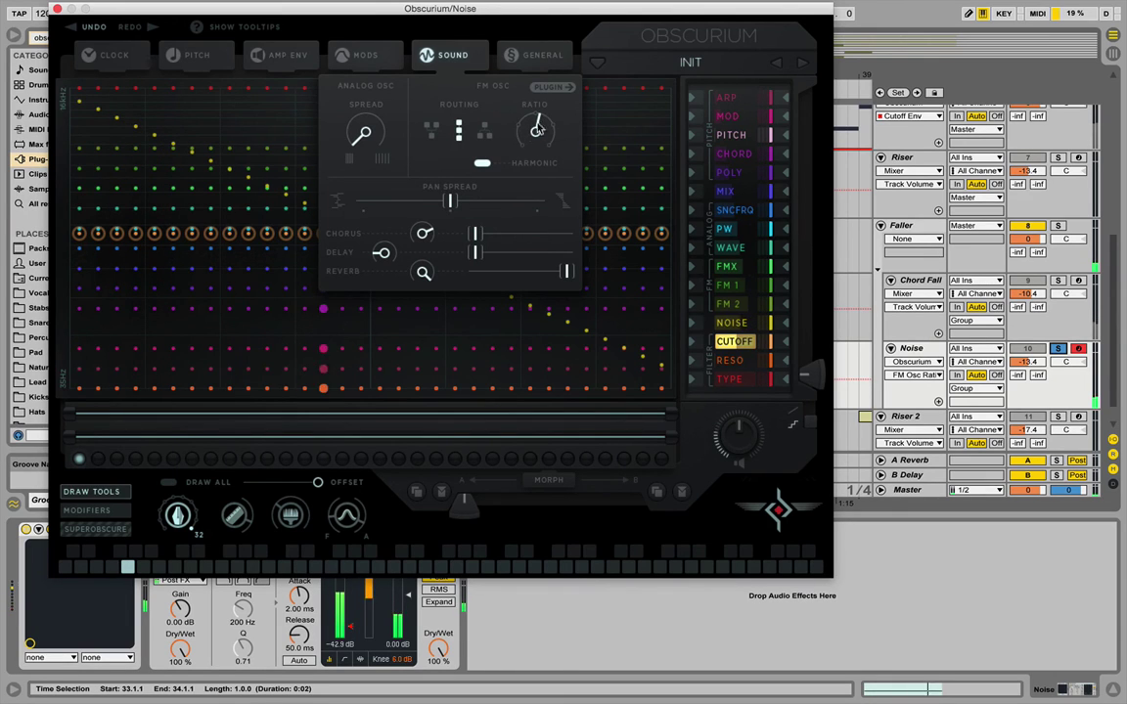
click(186, 55)
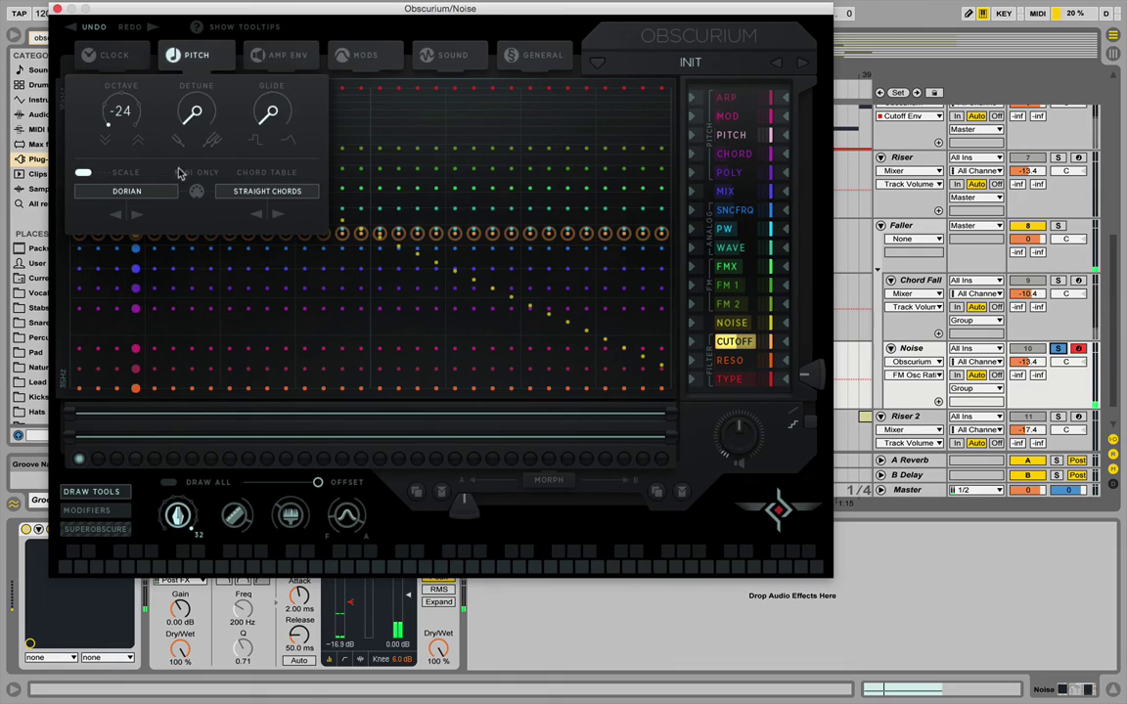
click(207, 53)
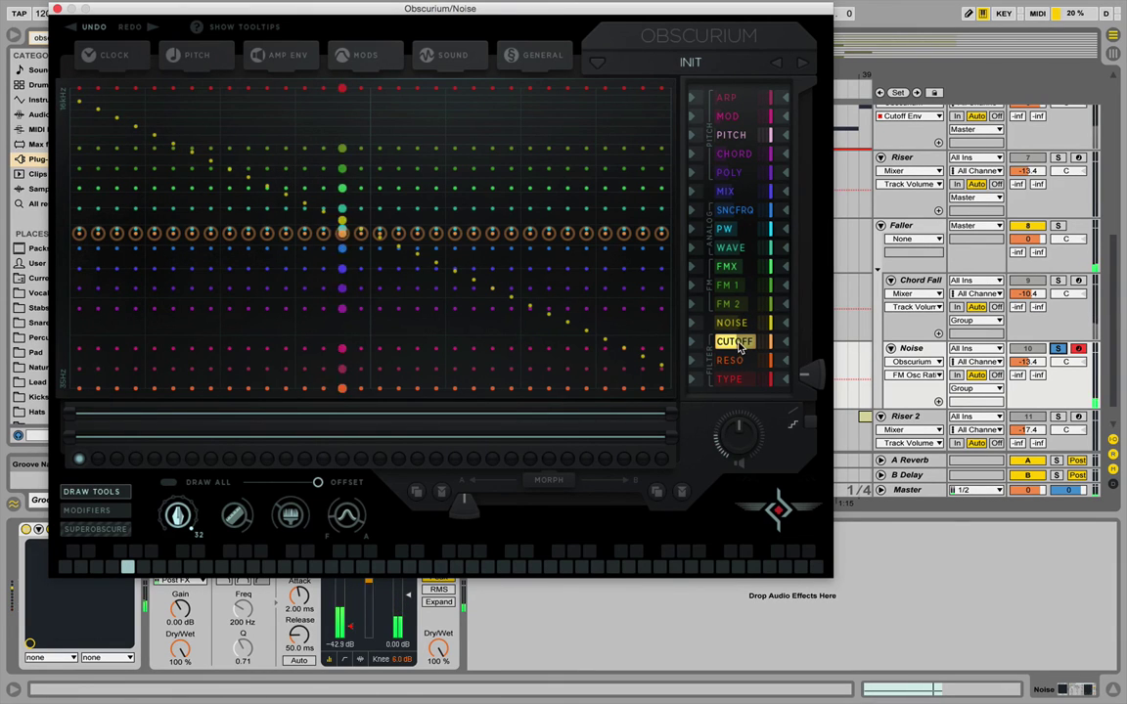
Set the filter Type lane to lowpass across all steps and draw a falling straight line in the Cutoff lane.
click(731, 381)
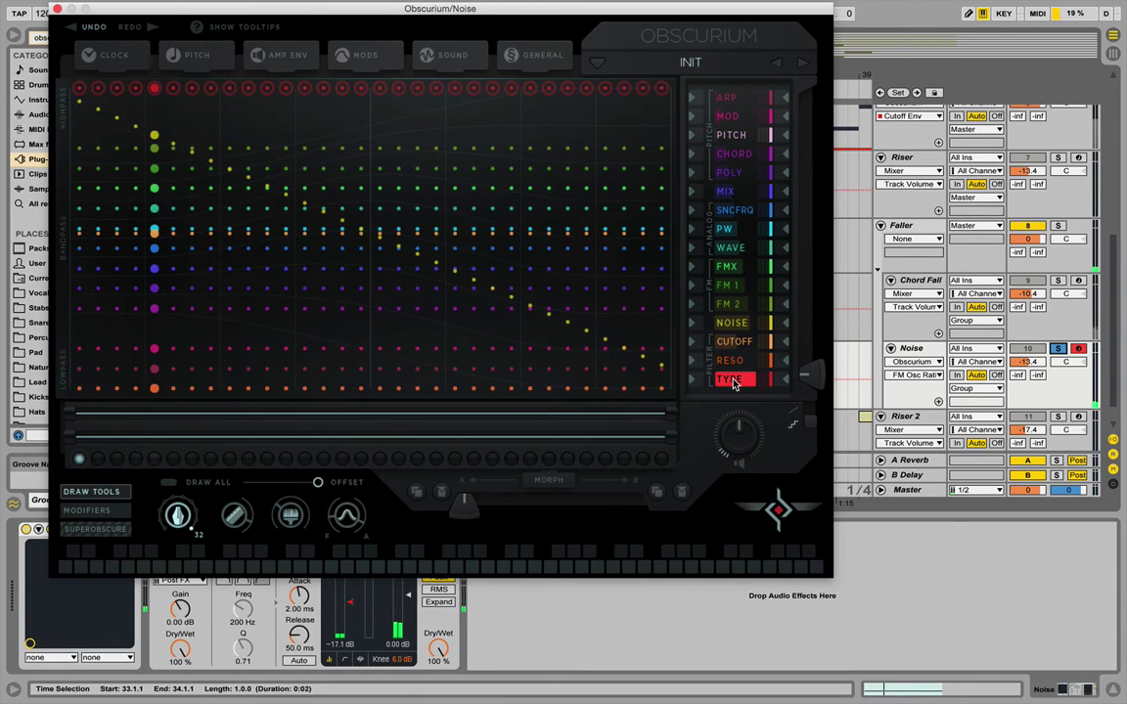
drag(662, 342, 64, 415)
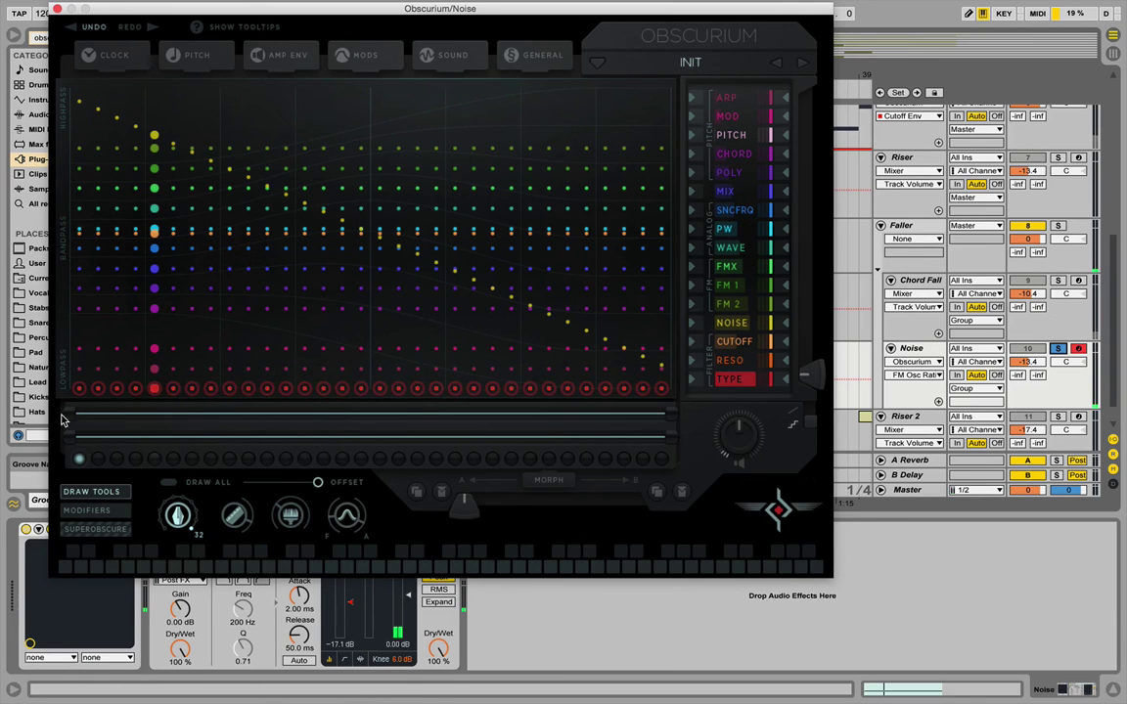
click(734, 341)
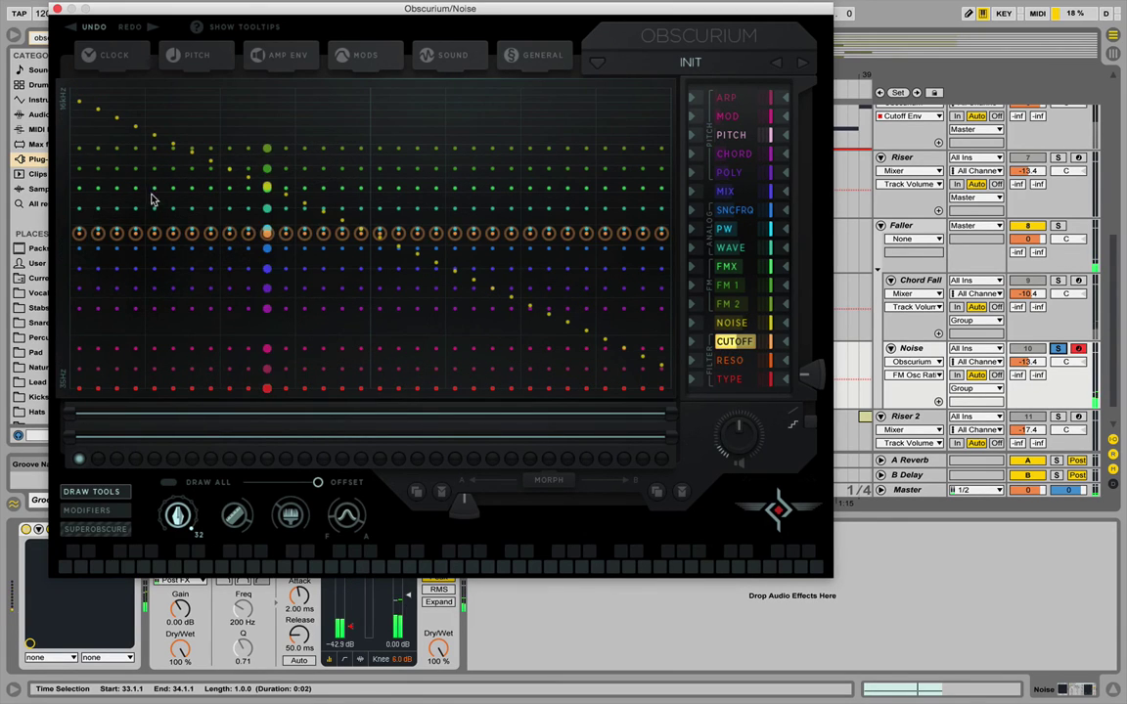
mouse_move(72, 82)
mouse_down()
mouse_move(102, 115)
mouse_move(99, 62)
mouse_move(82, 101)
mouse_move(215, 99)
mouse_move(349, 121)
mouse_move(432, 137)
mouse_move(535, 177)
mouse_move(273, 226)
mouse_up()
click(234, 515)
mouse_move(81, 208)
mouse_down()
mouse_move(377, 294)
mouse_move(578, 327)
mouse_move(545, 320)
mouse_up()
Draw the Reso lane at its minimum across all steps with the pen tool.
click(768, 360)
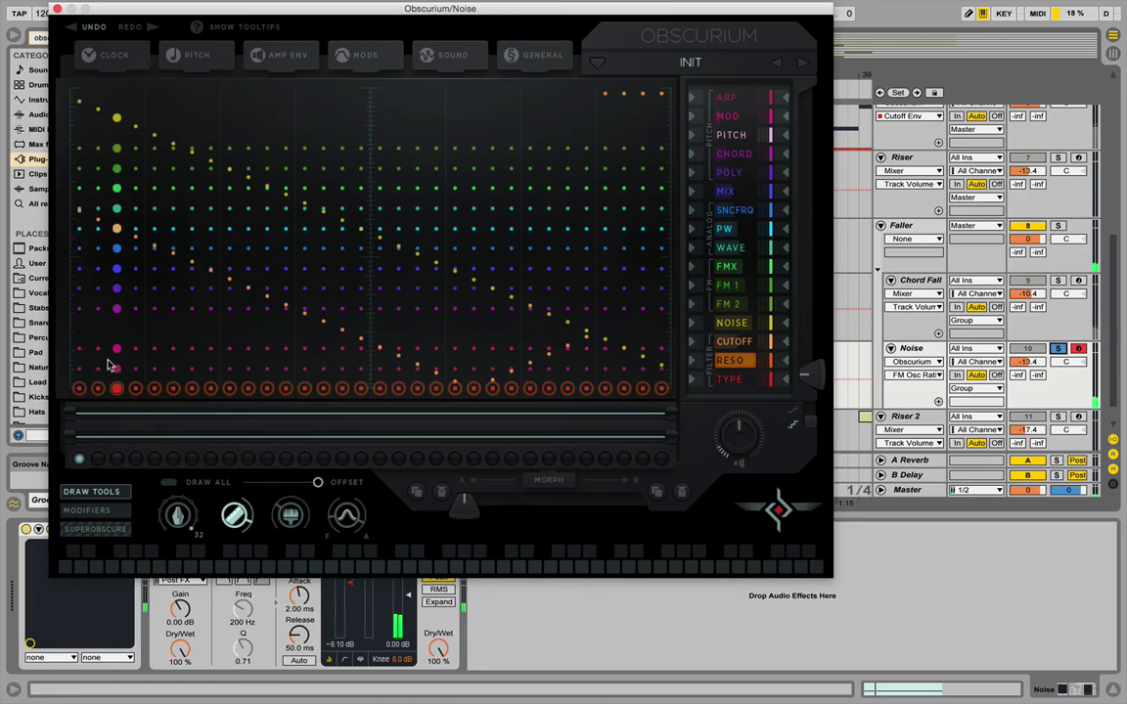
click(174, 524)
drag(73, 176, 60, 421)
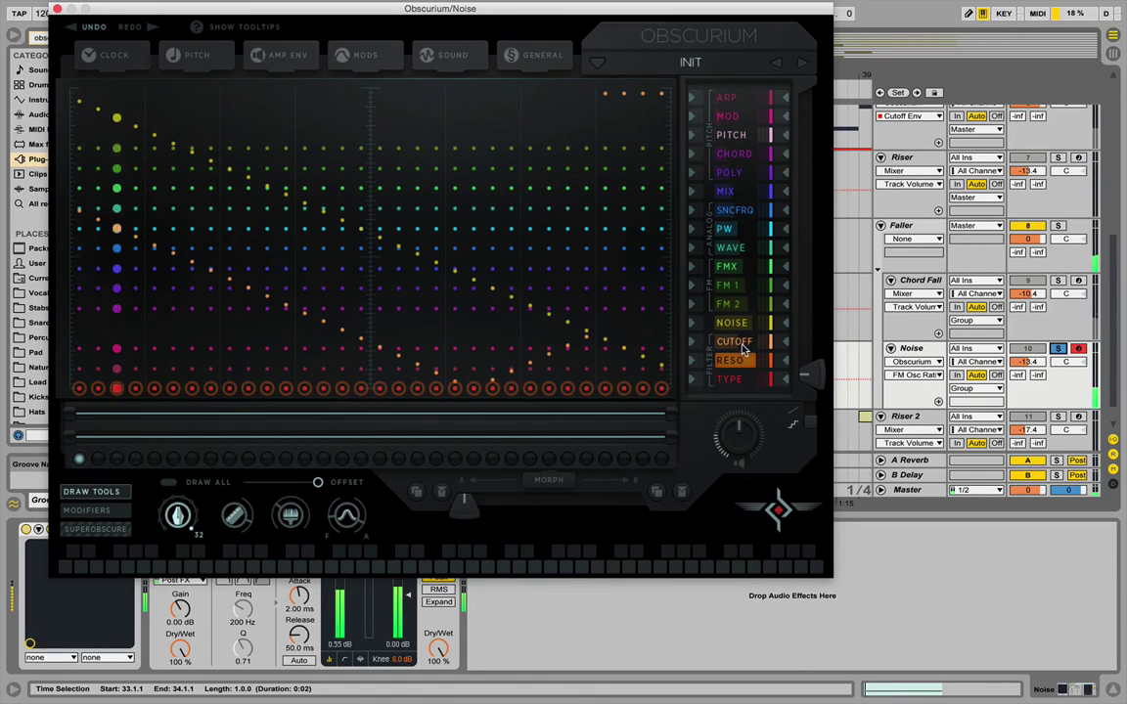
Set the filter Type lane to highpass across all steps.
click(738, 342)
click(734, 379)
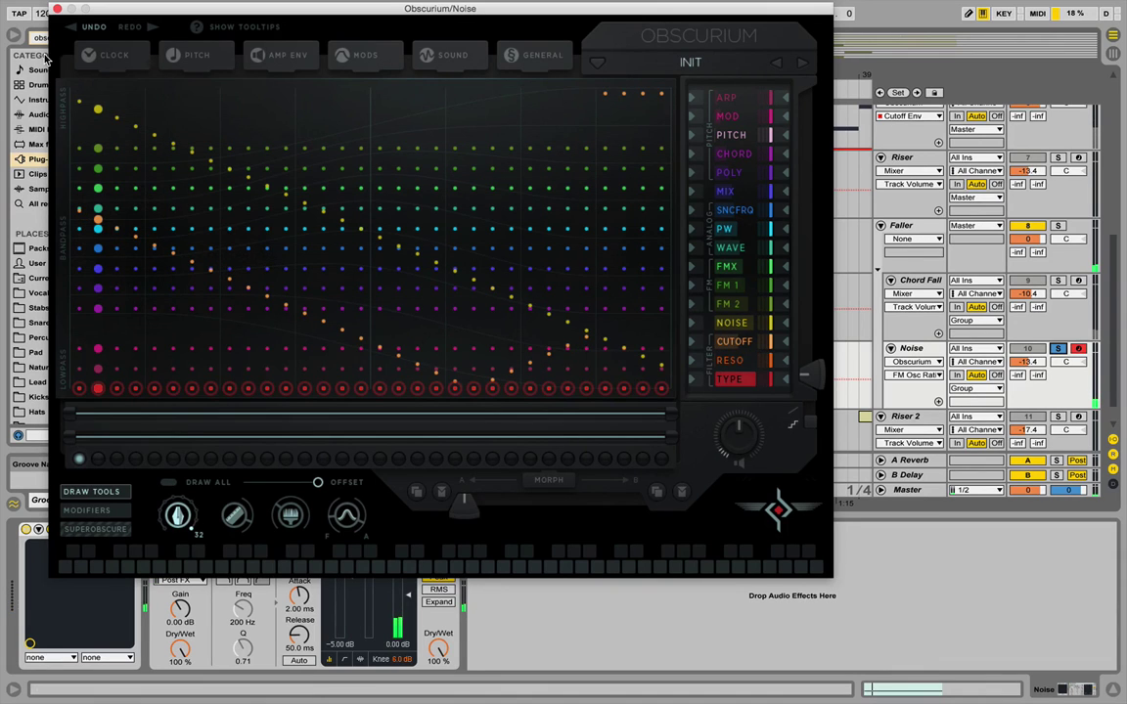
drag(64, 103, 77, 72)
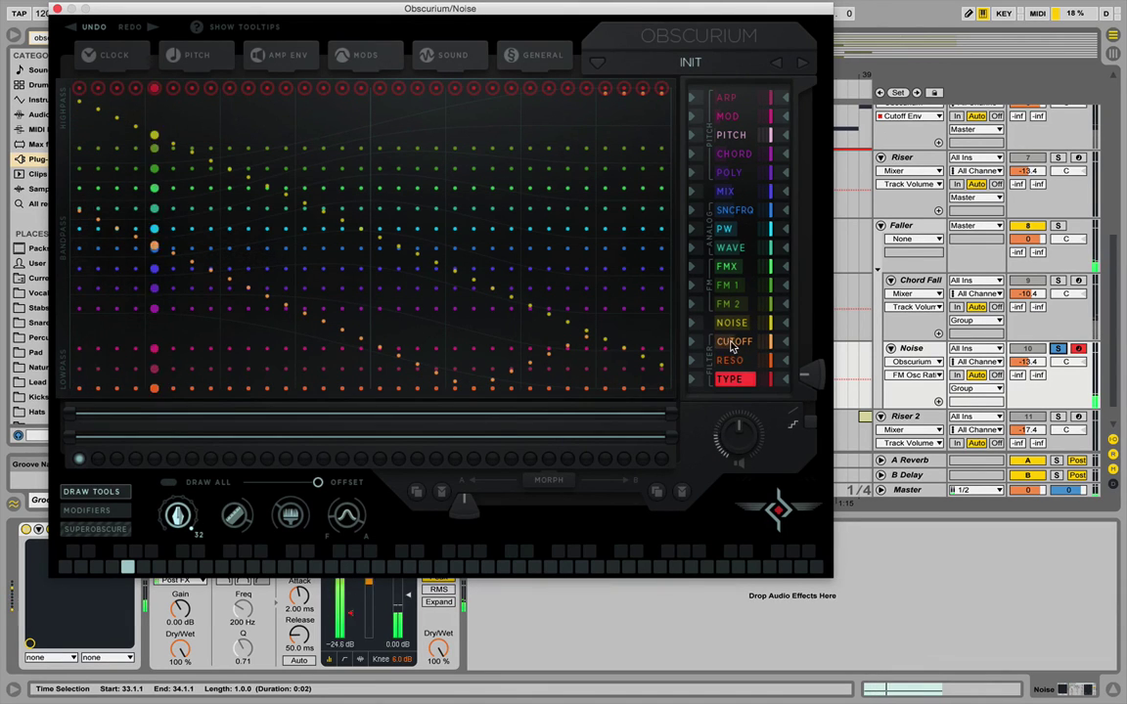
Redraw the Cutoff lane as a gentle freehand descent from the upper third to mid-height, with a small rise over the last steps.
click(721, 345)
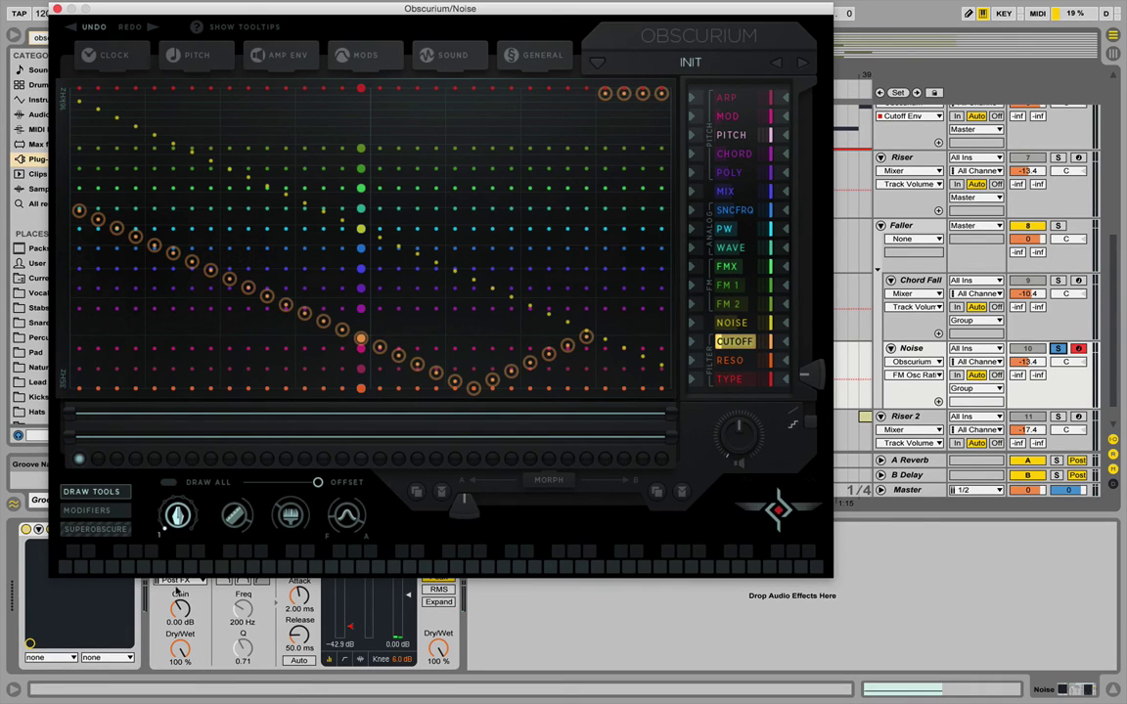
mouse_move(126, 157)
mouse_down()
mouse_move(186, 183)
mouse_move(324, 222)
mouse_move(518, 233)
mouse_move(665, 213)
mouse_up()
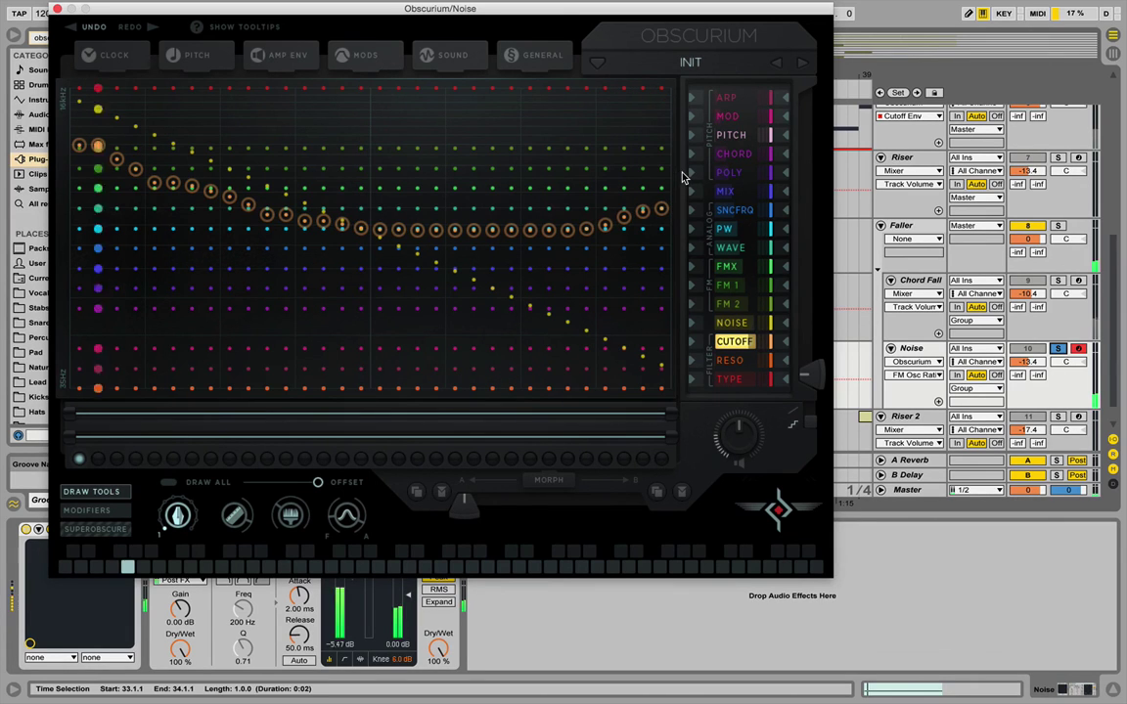
mouse_move(83, 183)
mouse_down()
mouse_move(178, 216)
mouse_move(401, 246)
mouse_move(615, 267)
mouse_move(665, 239)
mouse_up()
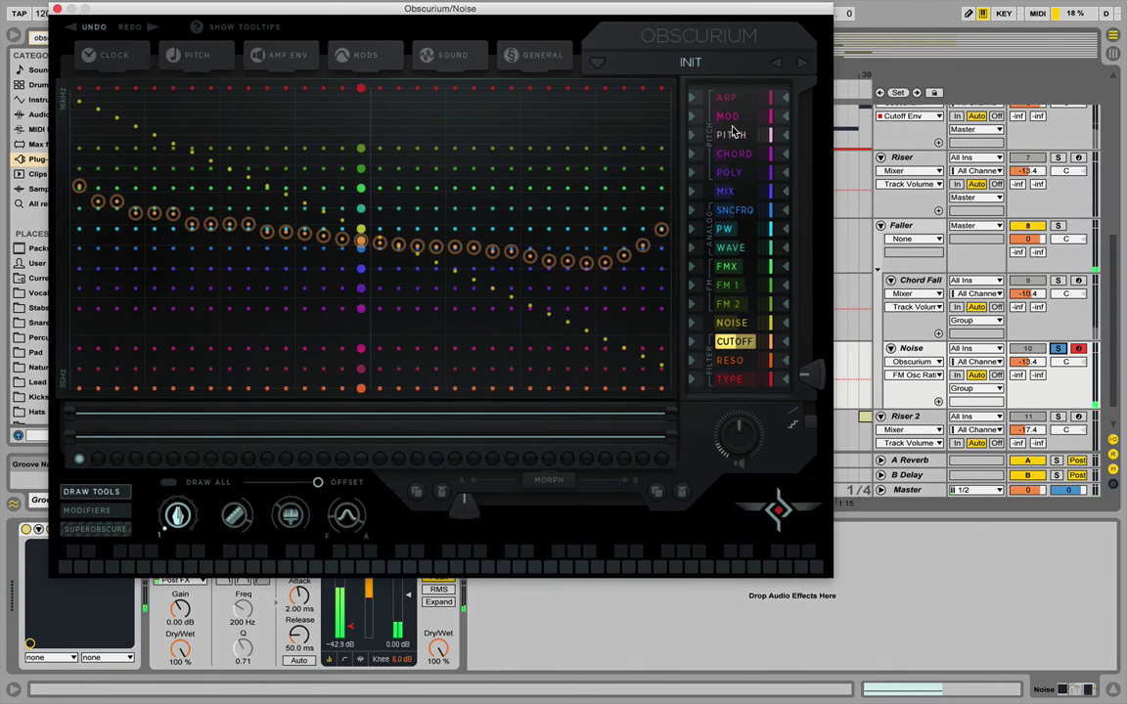
Raise the Pitch lane's Env modulation amount and review the modulation envelope in the Mods settings.
click(768, 136)
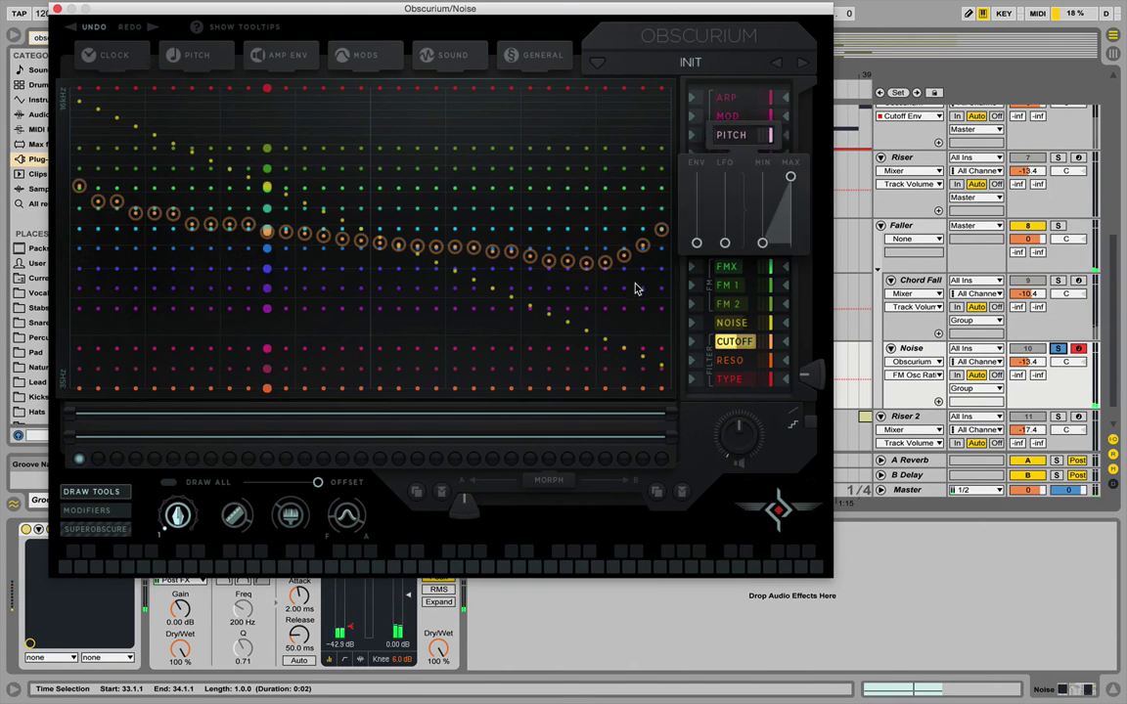
drag(696, 244, 696, 176)
click(364, 57)
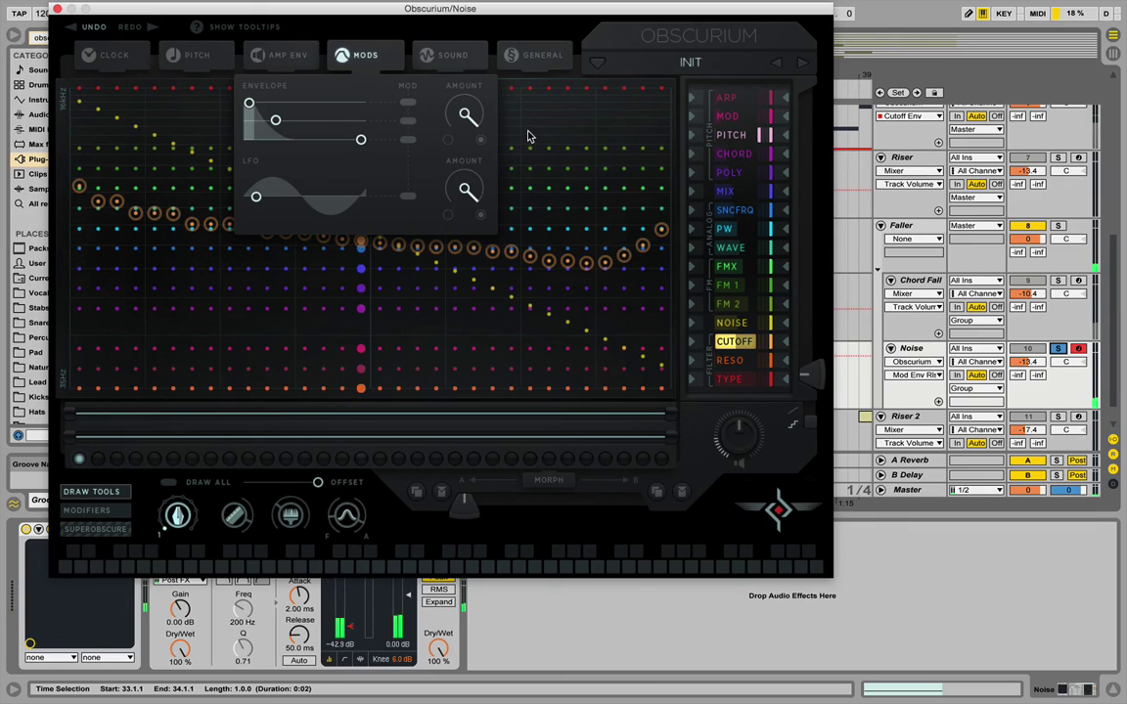
click(352, 58)
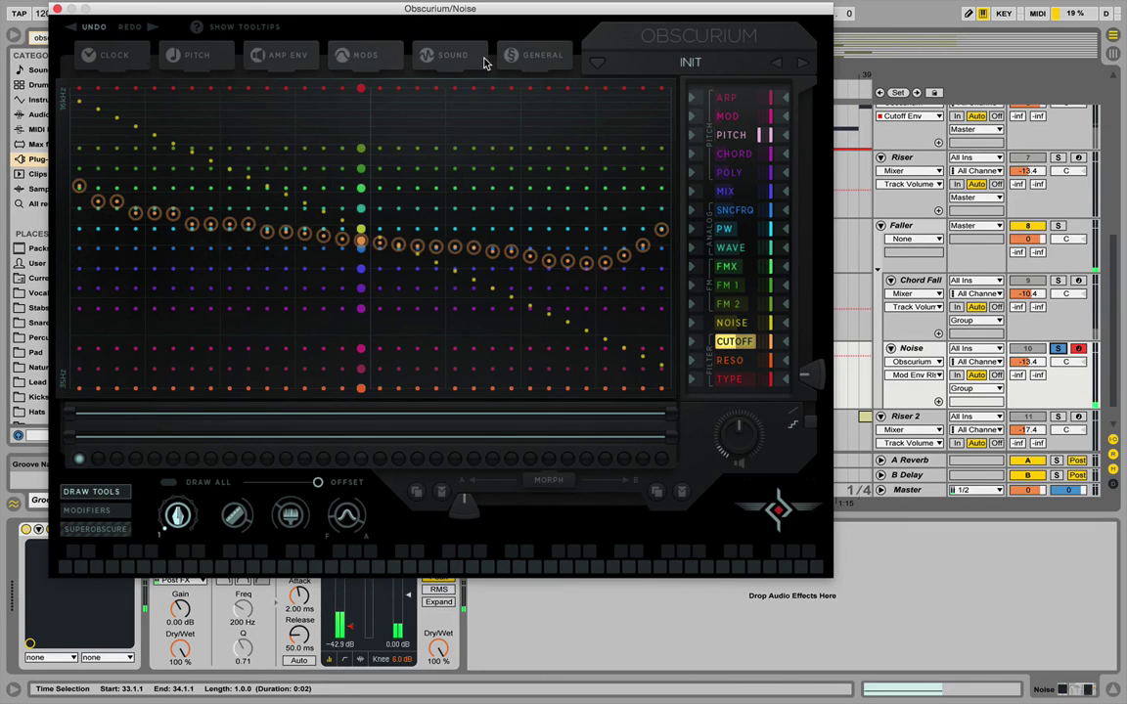
Raise Obscurium's master level, then unsolo the Noise track and play the drop in the full mix.
drag(737, 430, 734, 402)
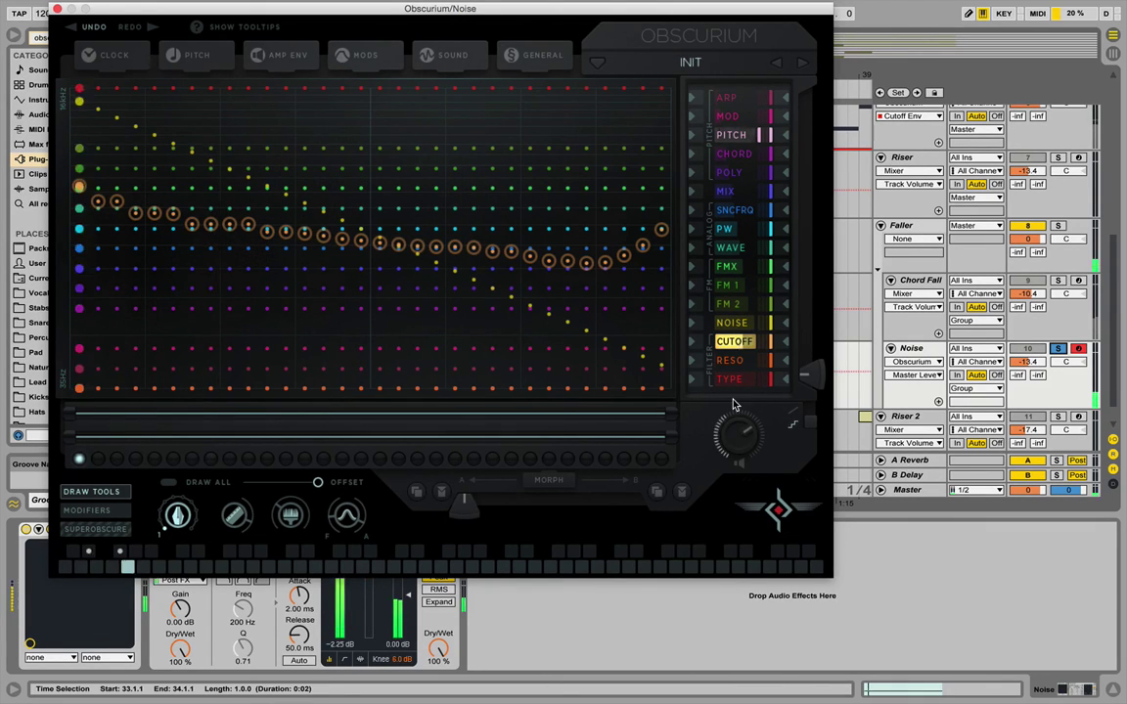
click(57, 9)
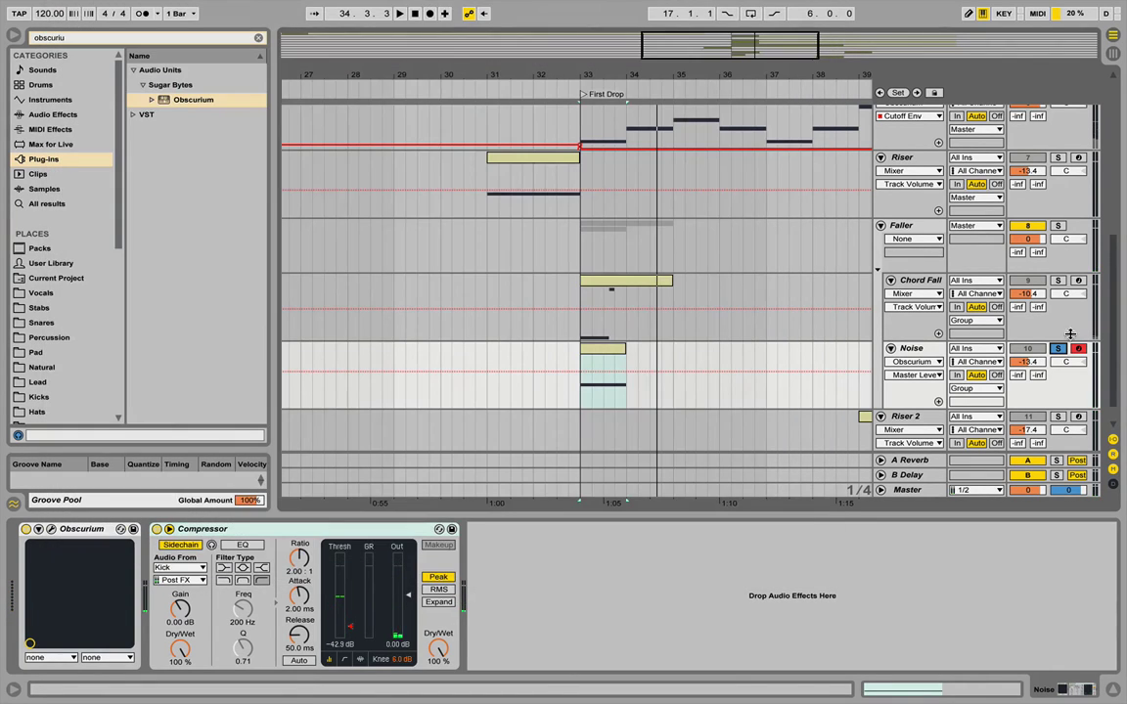
click(1061, 351)
key(space)
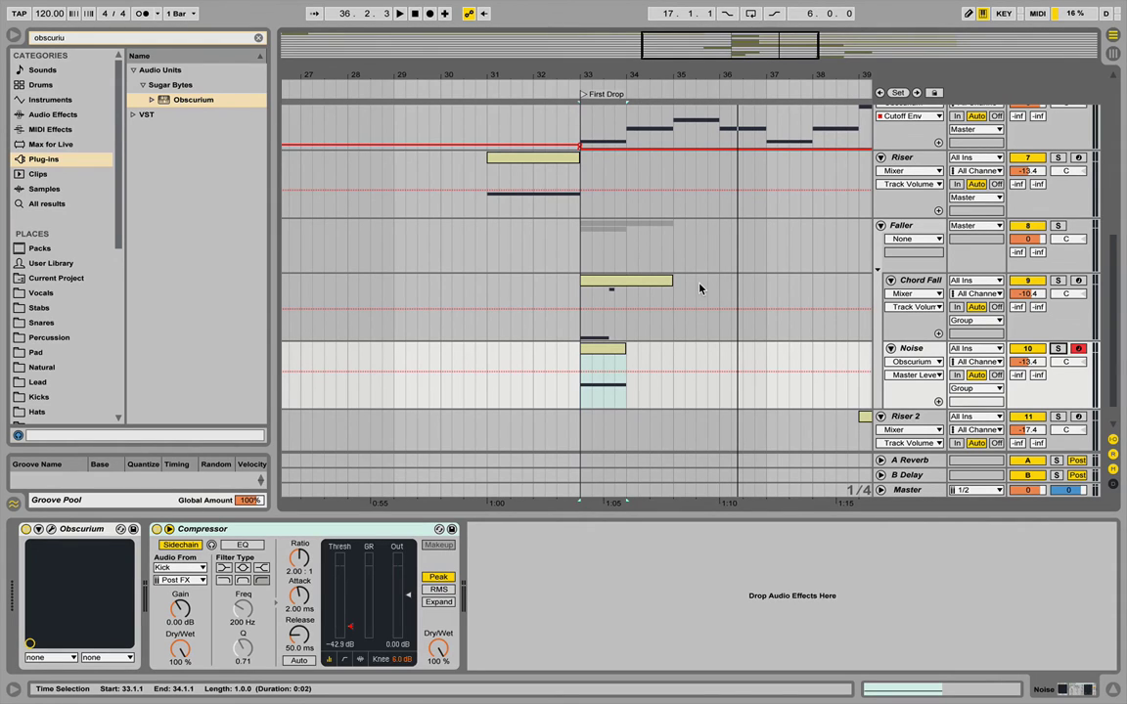
Reopen the Noise track's Obscurium editor.
click(52, 530)
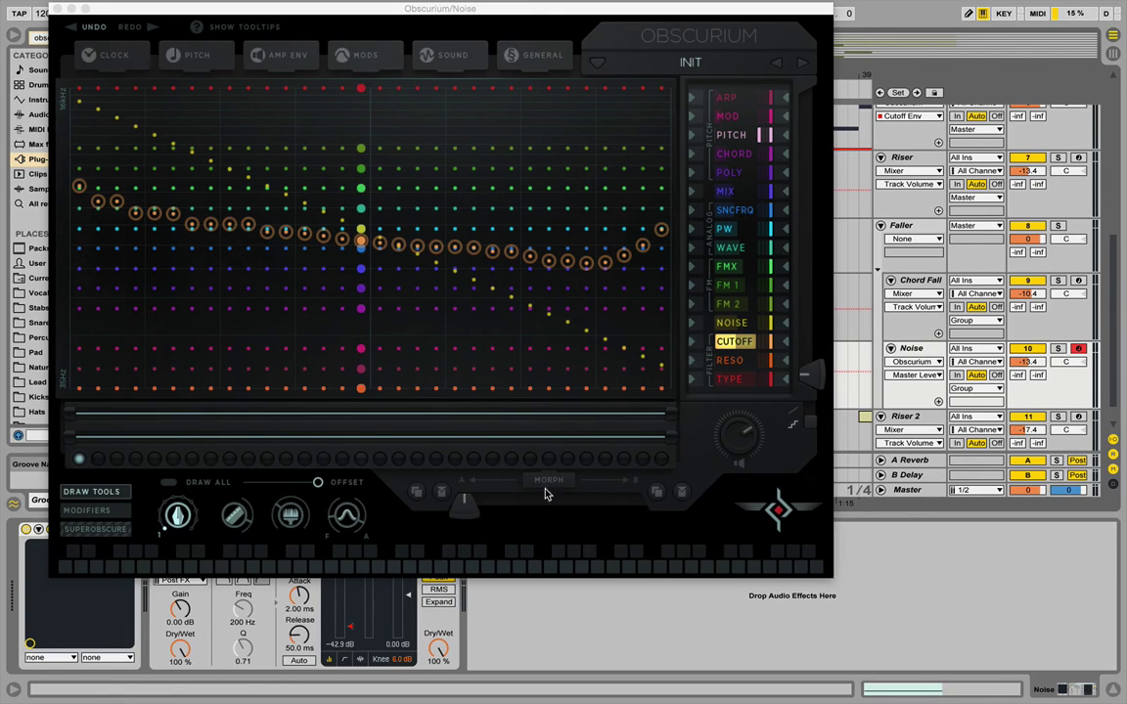